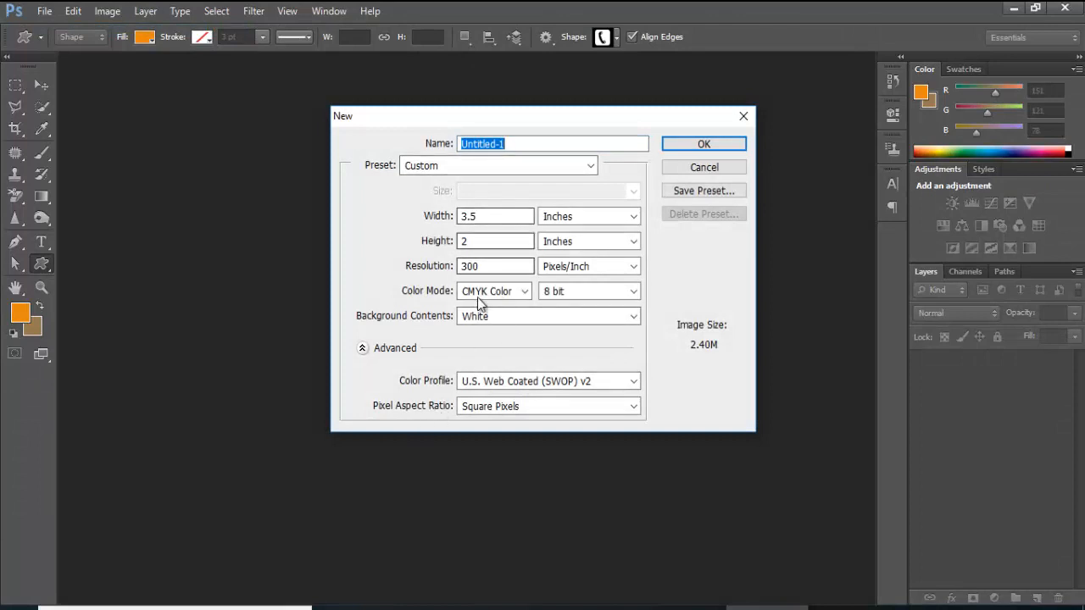
Create the 3.5 × 2 inch, 300 ppi CMYK card document Untitled-1
click(720, 145)
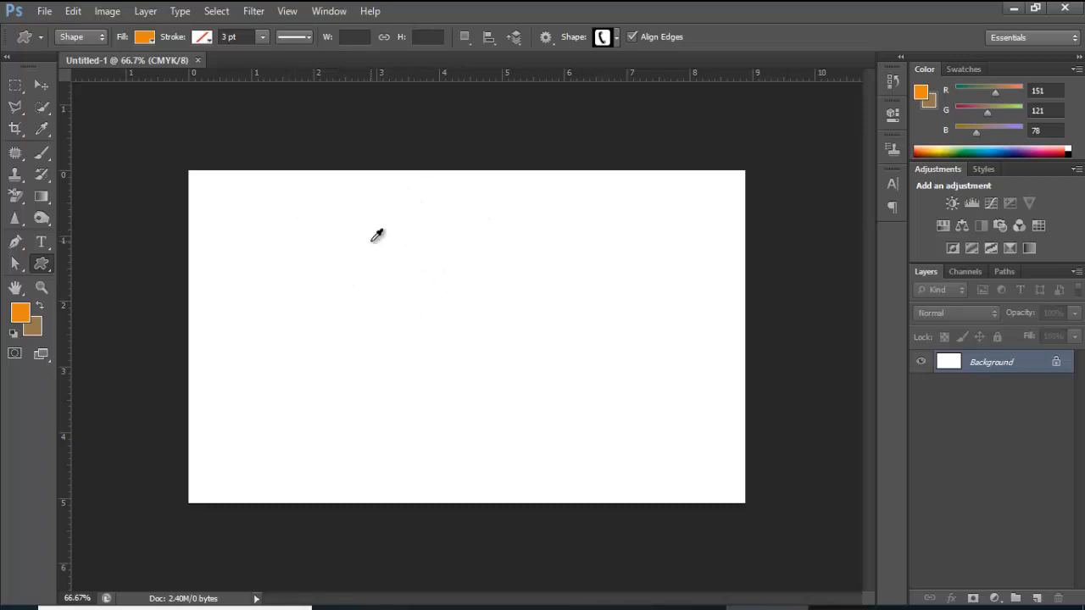
scroll(373, 246, down, 3)
Fill the whole card with a horizontal dark purple-to-orange gradient, deselect, and add an empty layer
click(15, 86)
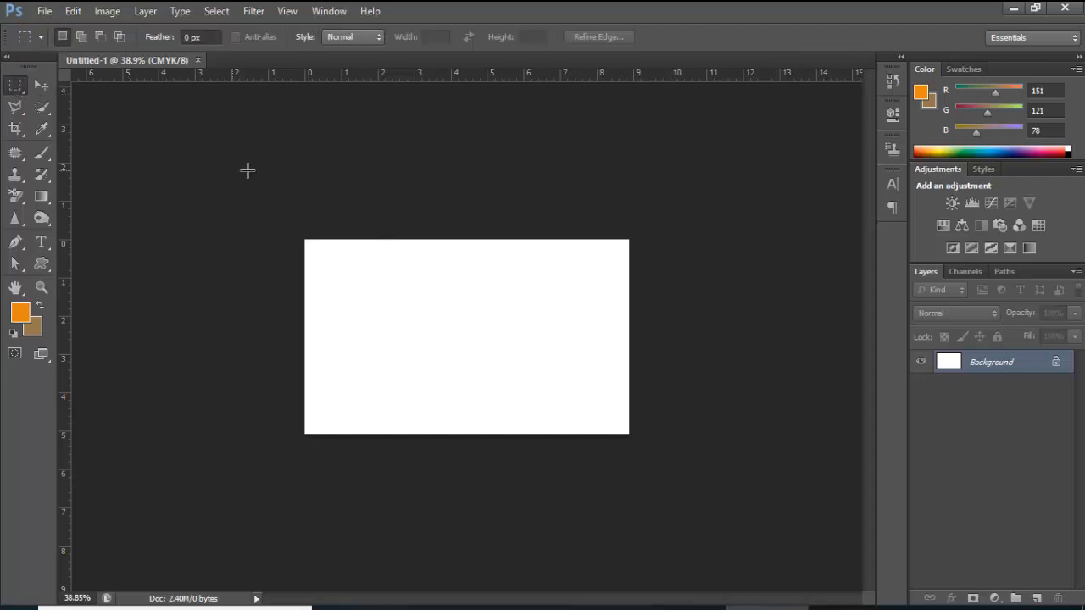
drag(247, 170, 666, 482)
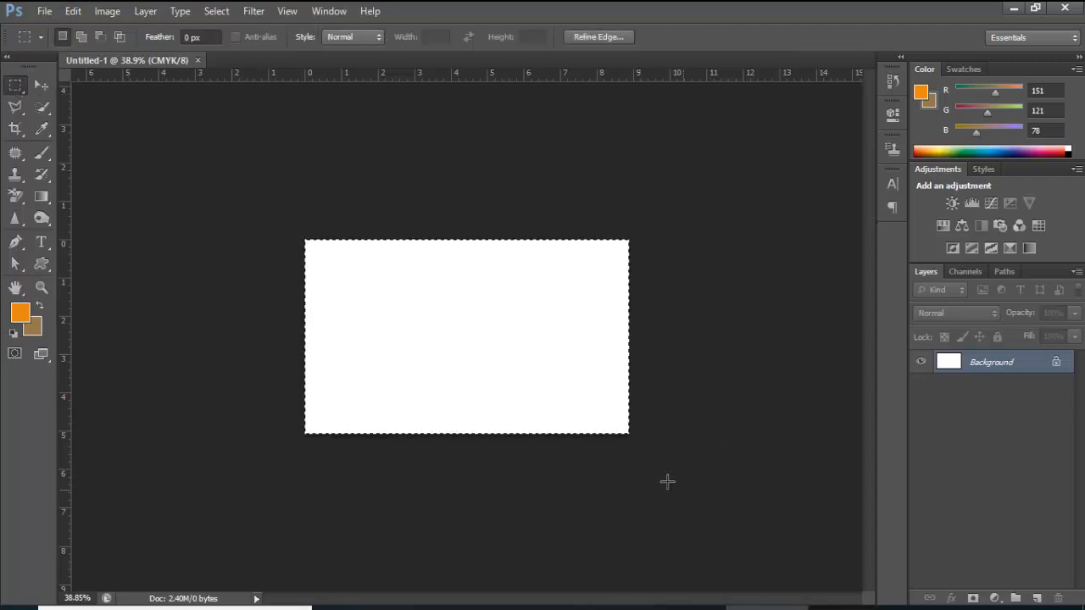
click(41, 196)
drag(330, 242, 466, 259)
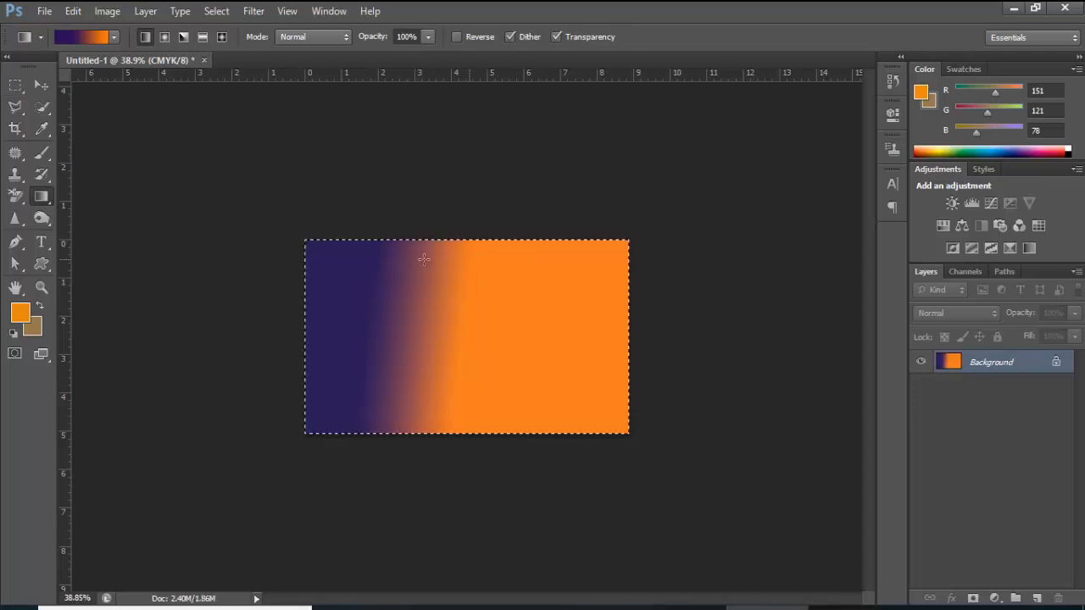
click(211, 14)
click(231, 43)
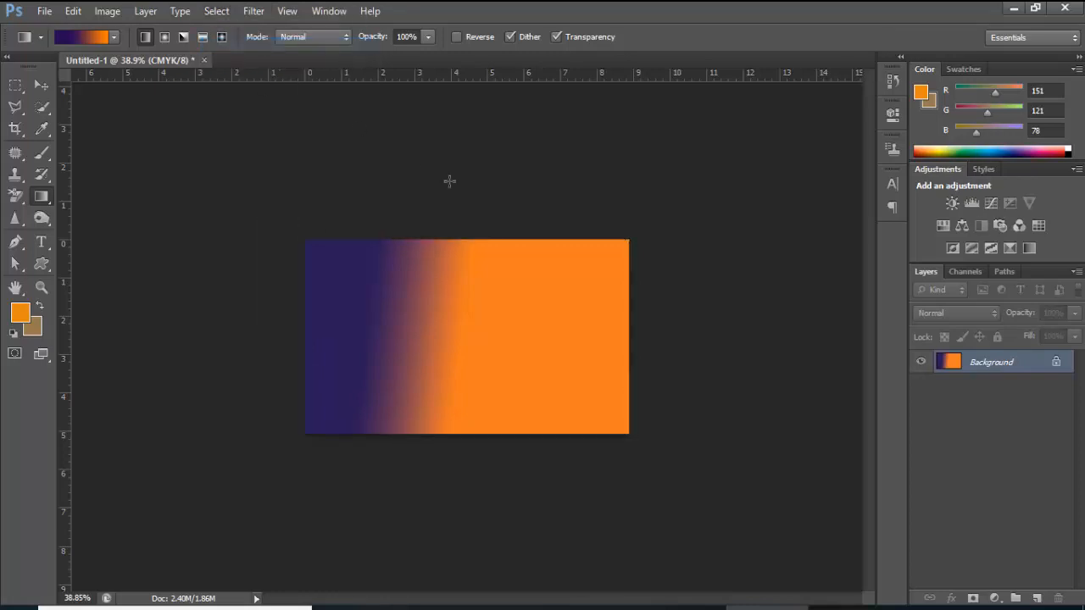
click(1041, 598)
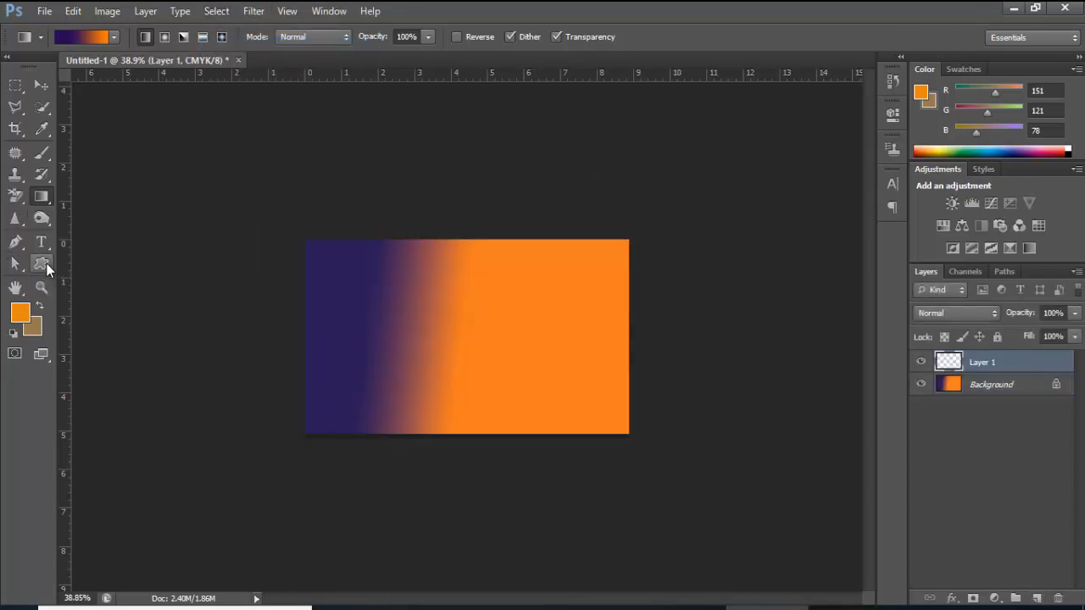
Try drawing a phone custom shape on the card, then undo it
click(45, 263)
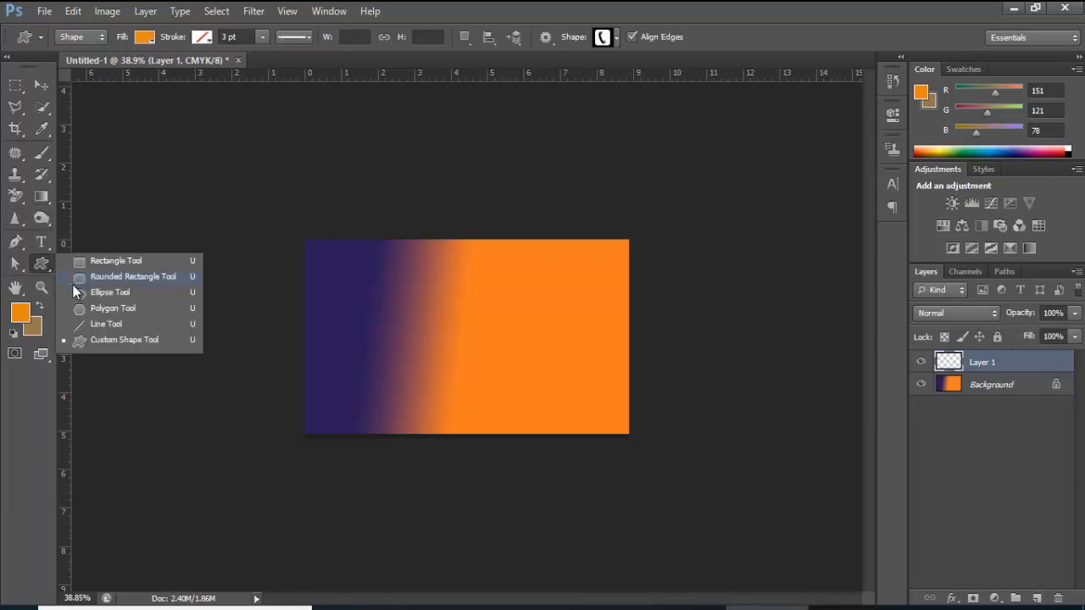
click(92, 340)
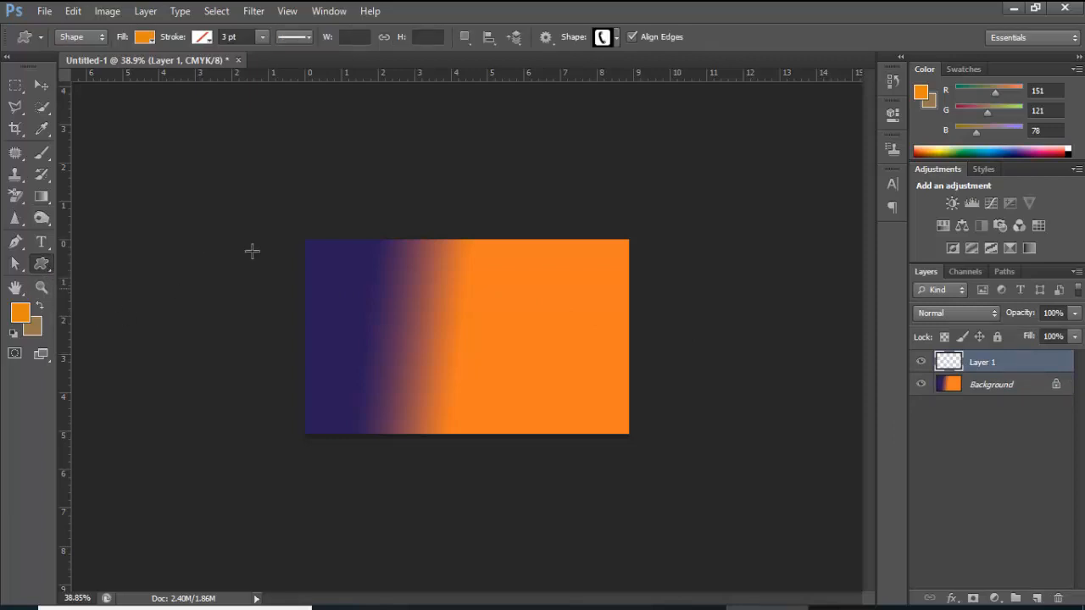
drag(564, 321, 589, 355)
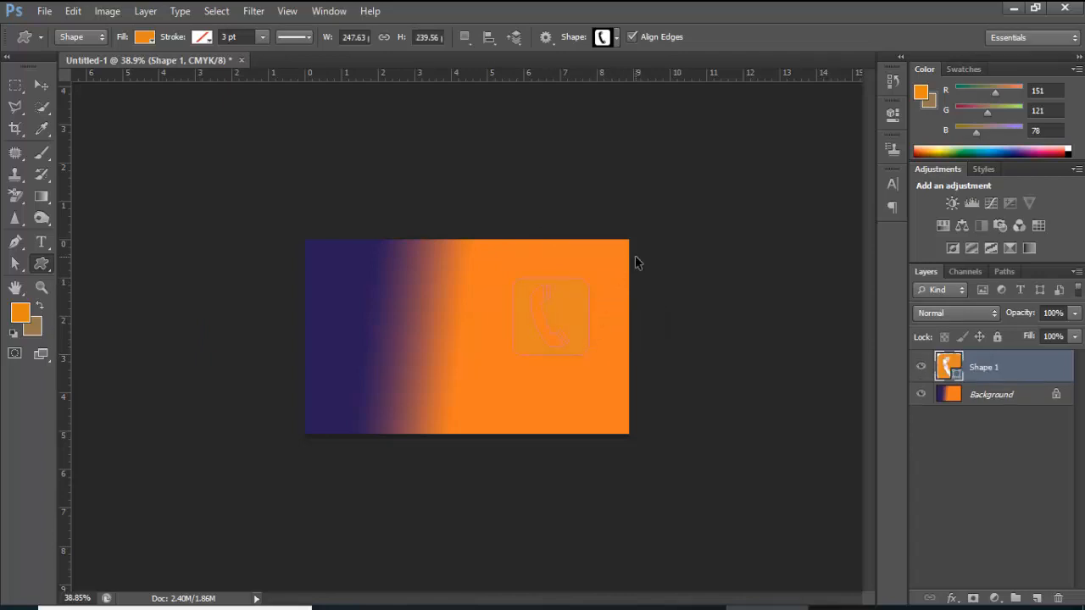
key(ctrl+z)
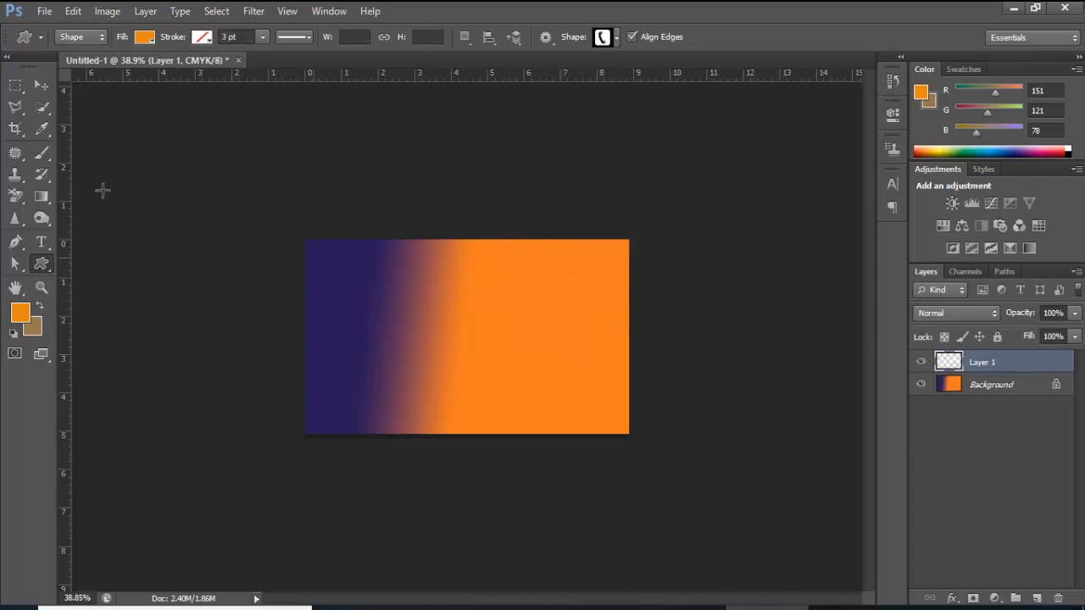
Draw a large orange five-sided polygon and move it right so it overhangs the card's edge
right_click(42, 264)
click(111, 310)
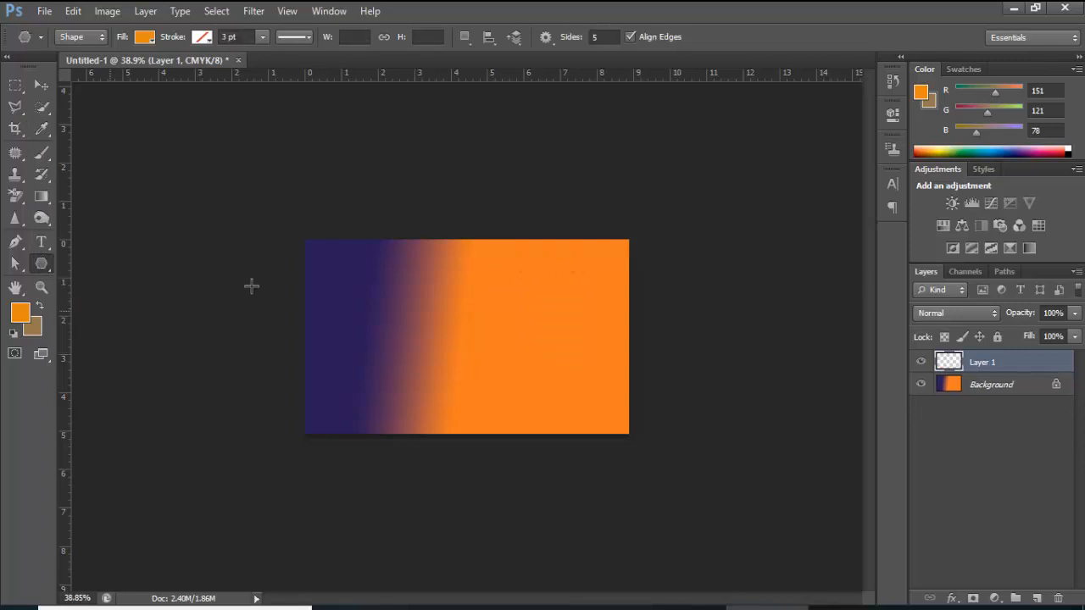
drag(471, 264, 601, 344)
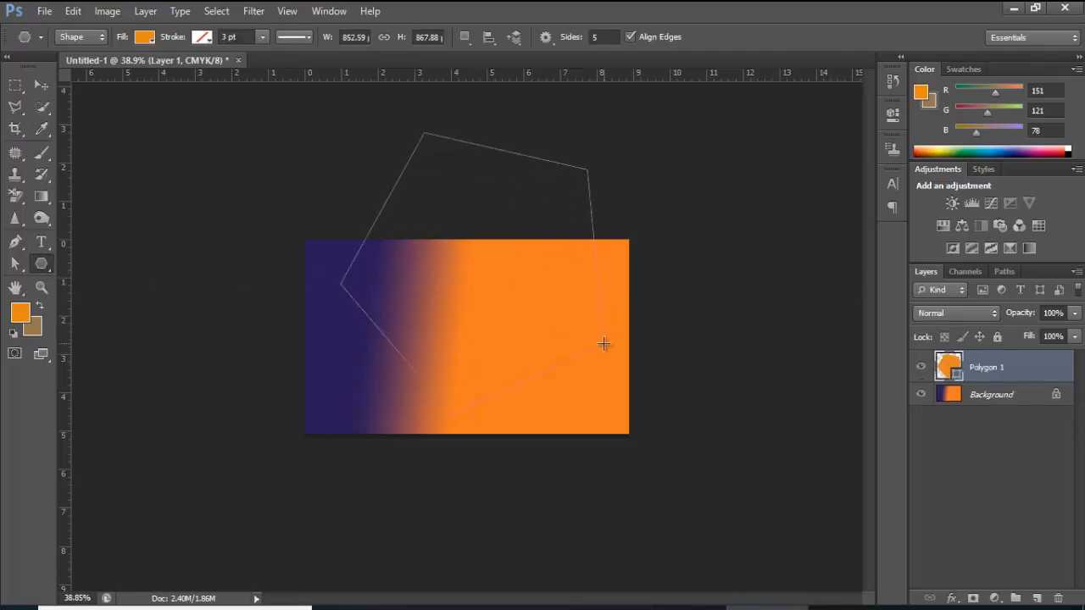
key(v)
drag(502, 325, 680, 295)
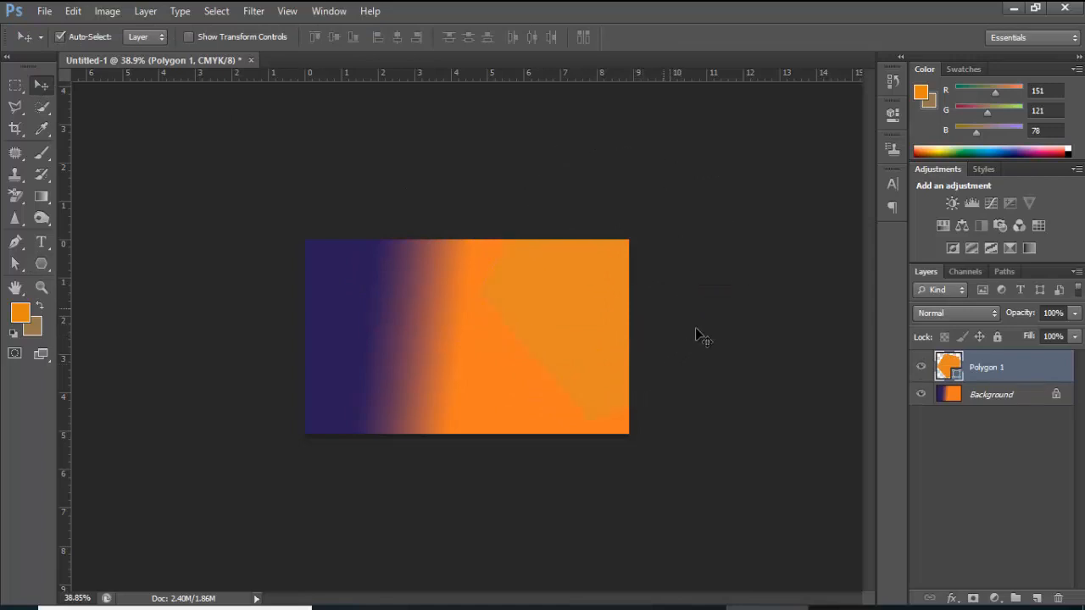
drag(697, 334, 571, 322)
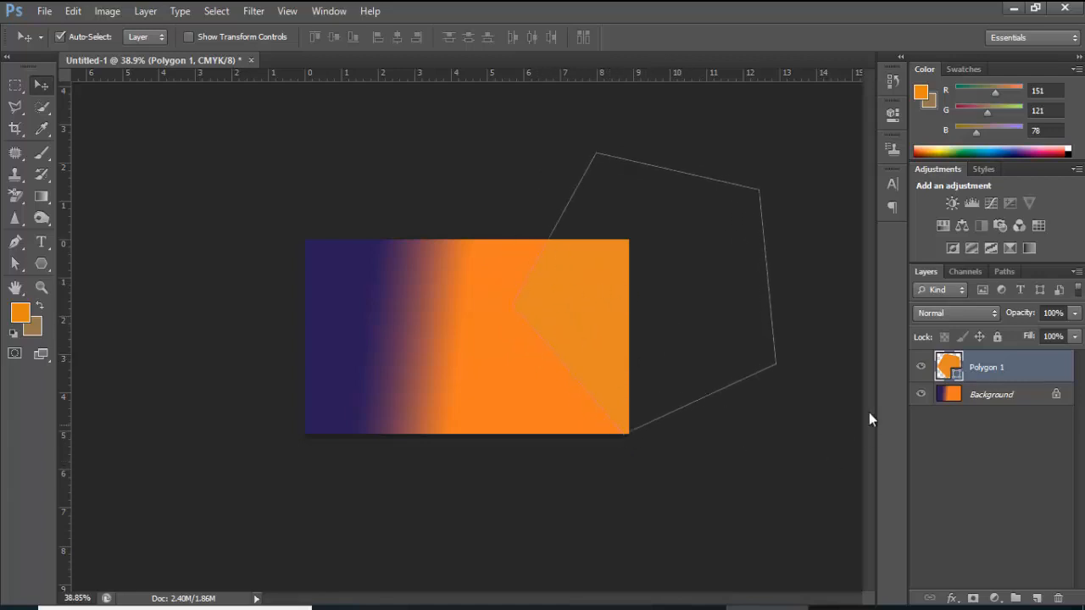
Change the Polygon 1 fill colour to a saturated red
double_click(957, 376)
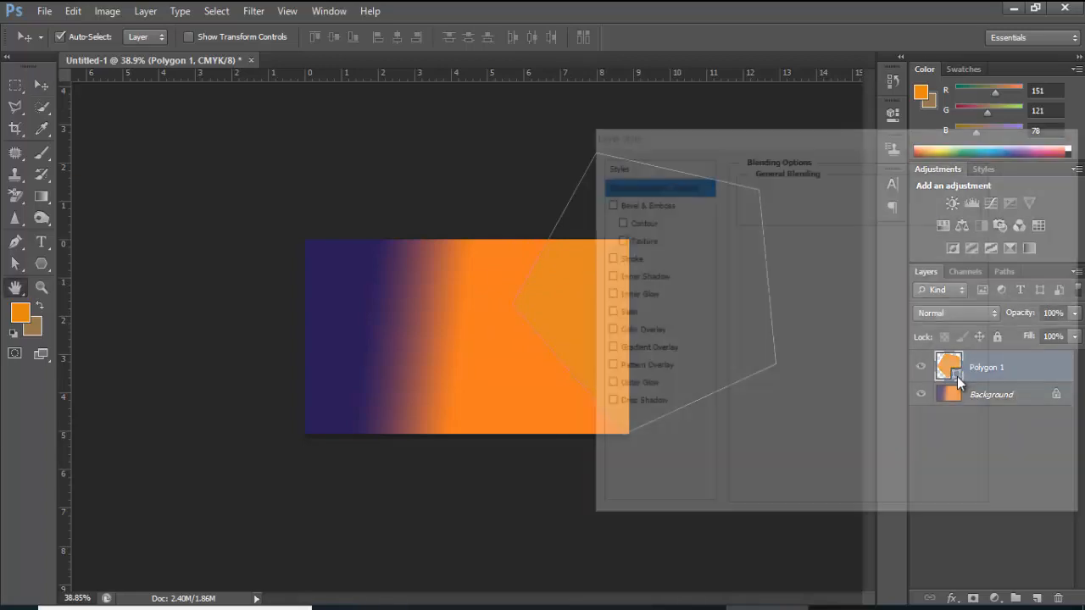
click(1071, 135)
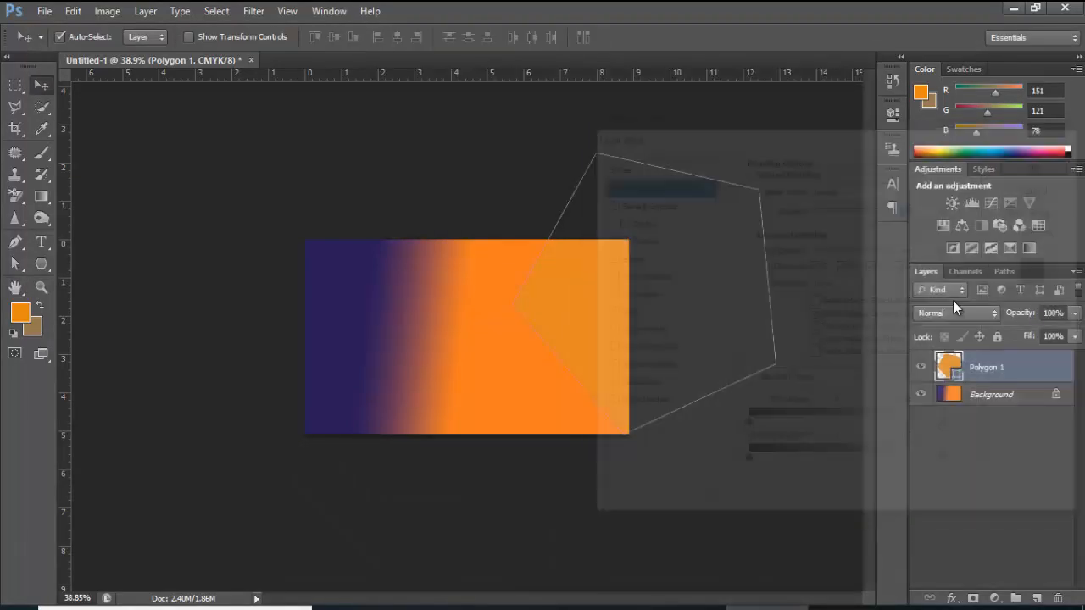
double_click(957, 375)
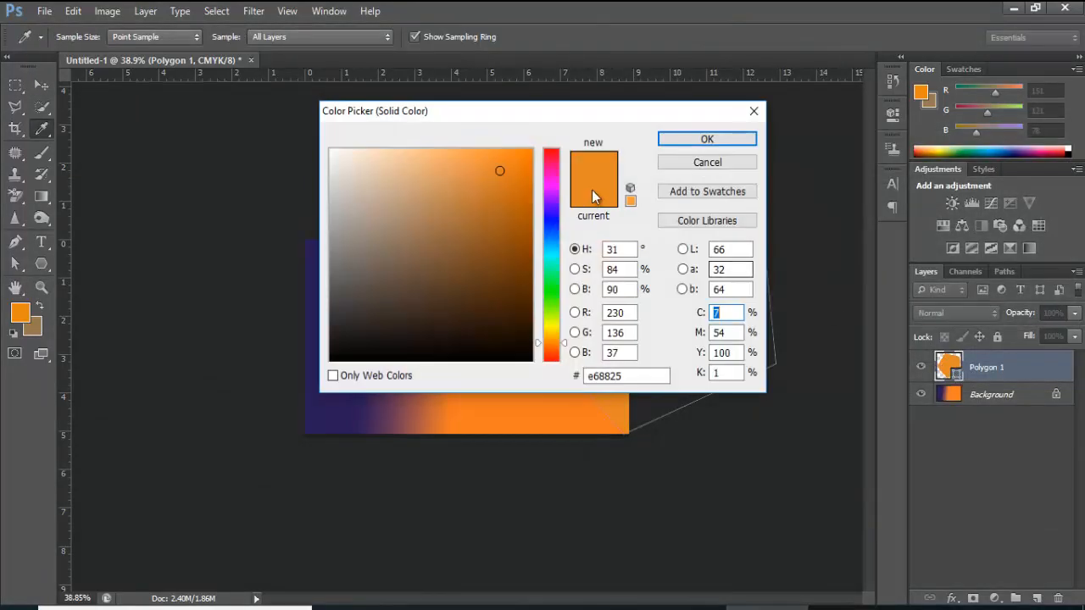
drag(555, 176, 542, 152)
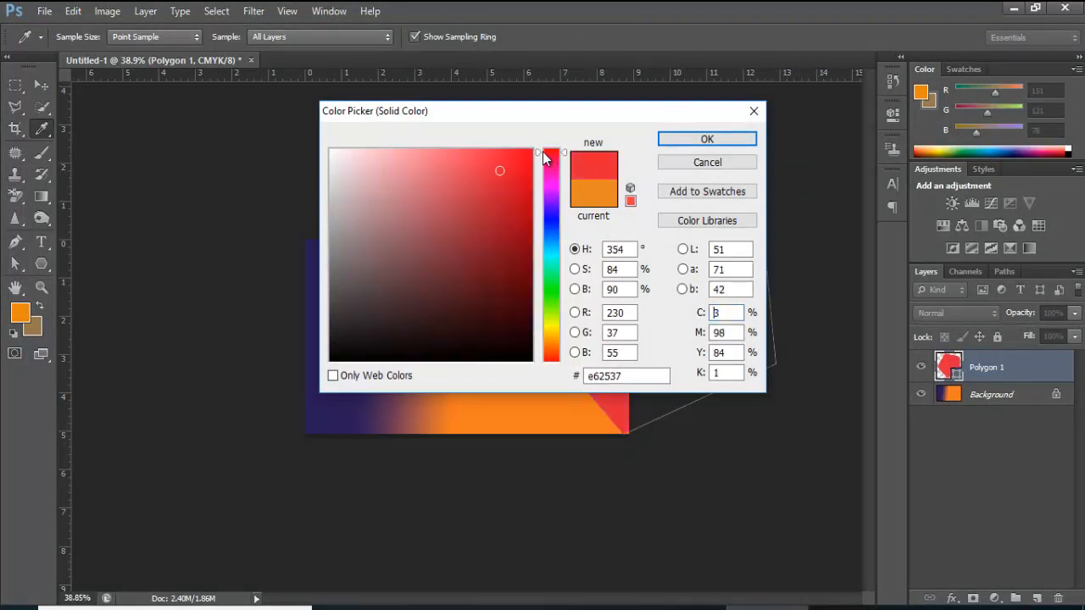
click(527, 154)
click(707, 139)
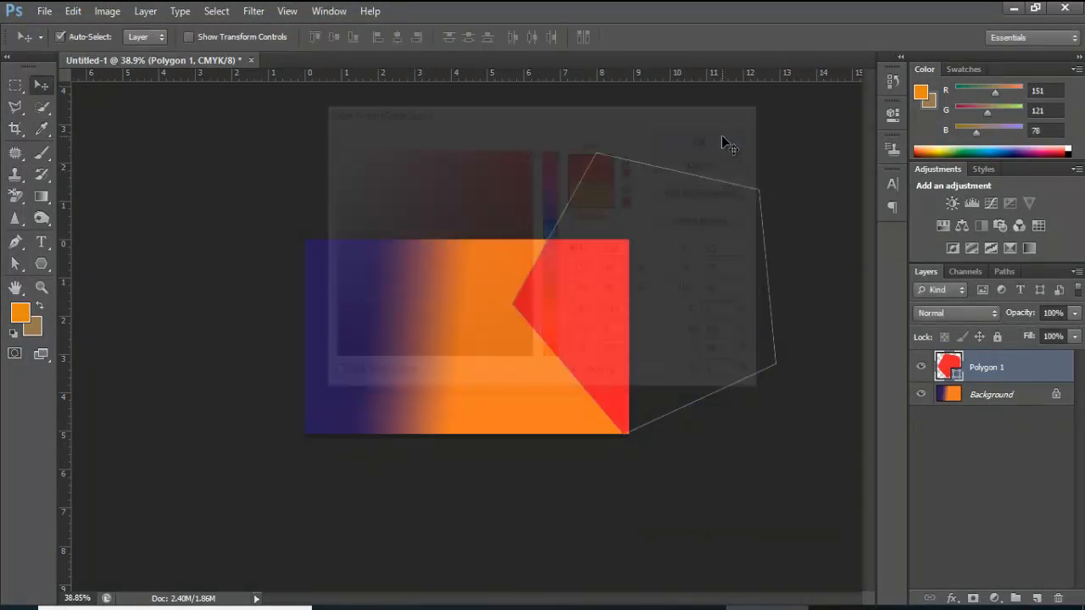
Drag the polygon's lower anchor point onto the card's bottom-right corner with Direct Selection
click(973, 398)
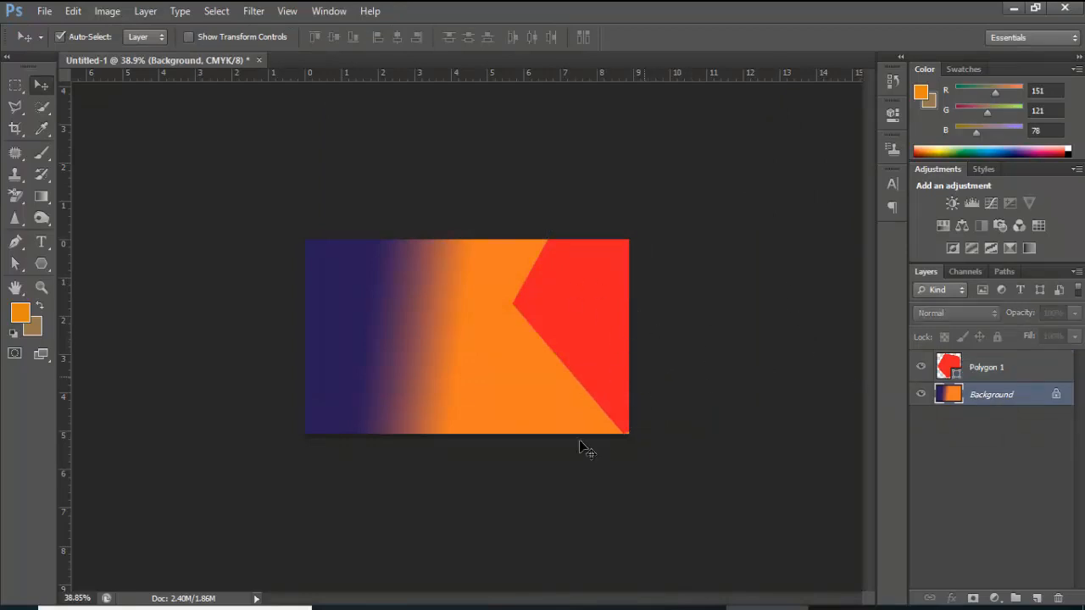
scroll(627, 431, up, 3)
scroll(626, 429, up, 2)
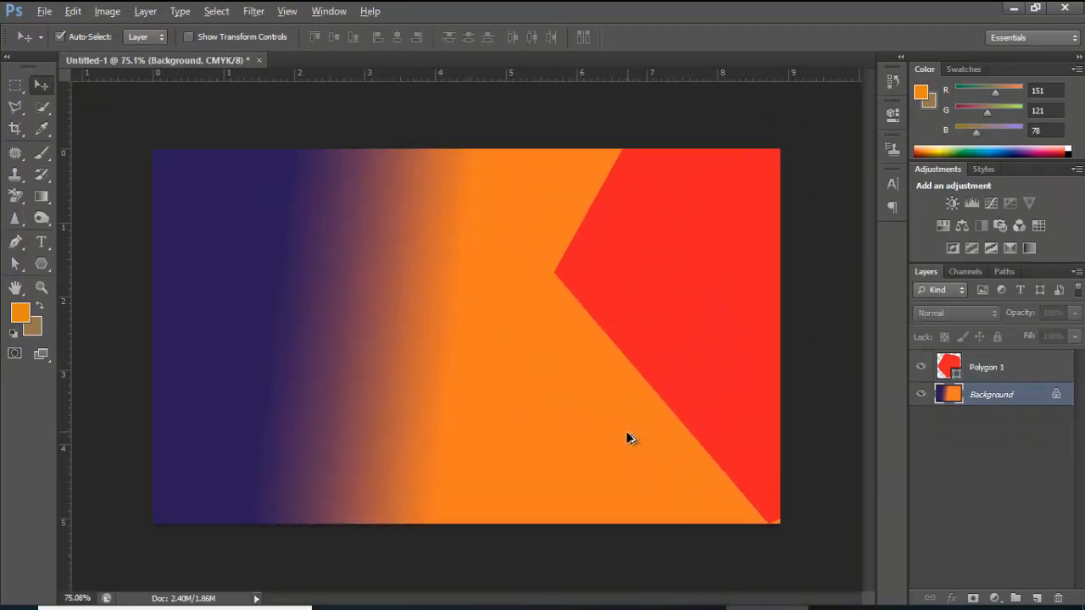
click(15, 263)
click(736, 492)
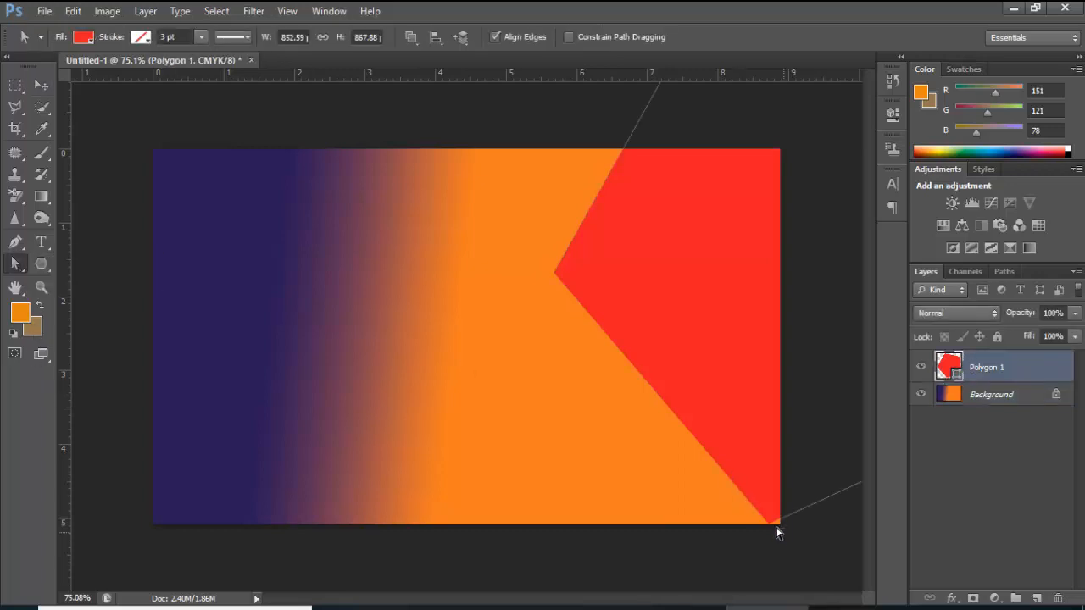
drag(773, 525, 779, 526)
scroll(596, 418, down, 3)
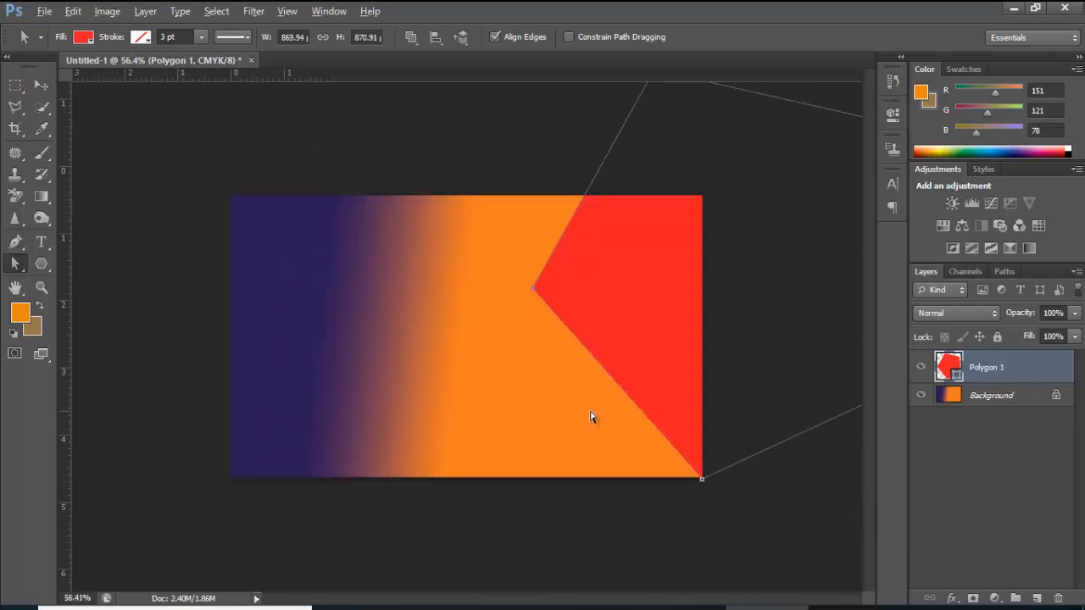
click(1006, 398)
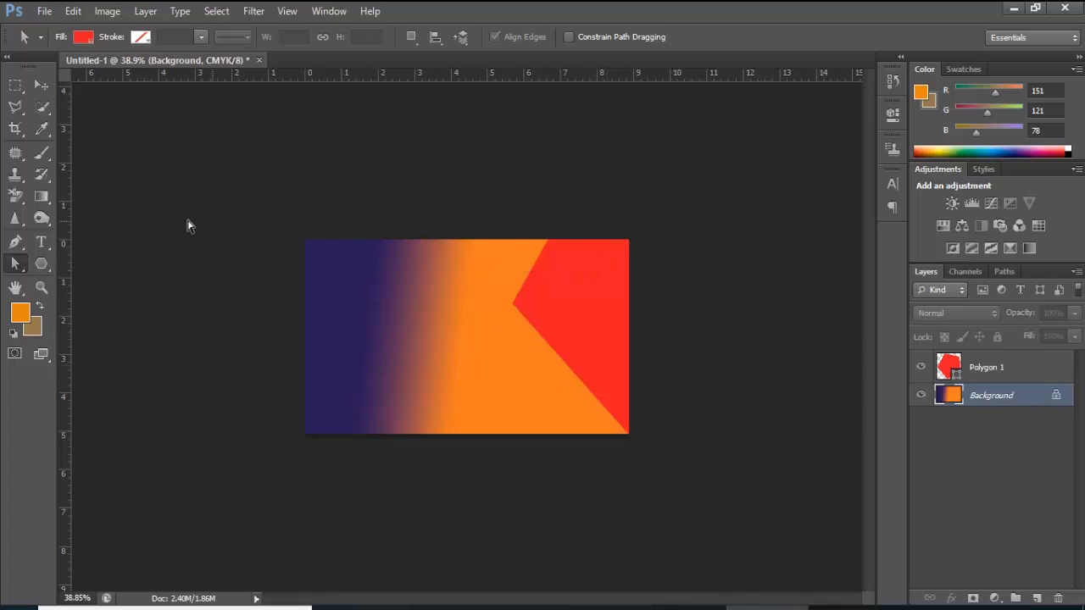
drag(52, 265, 98, 340)
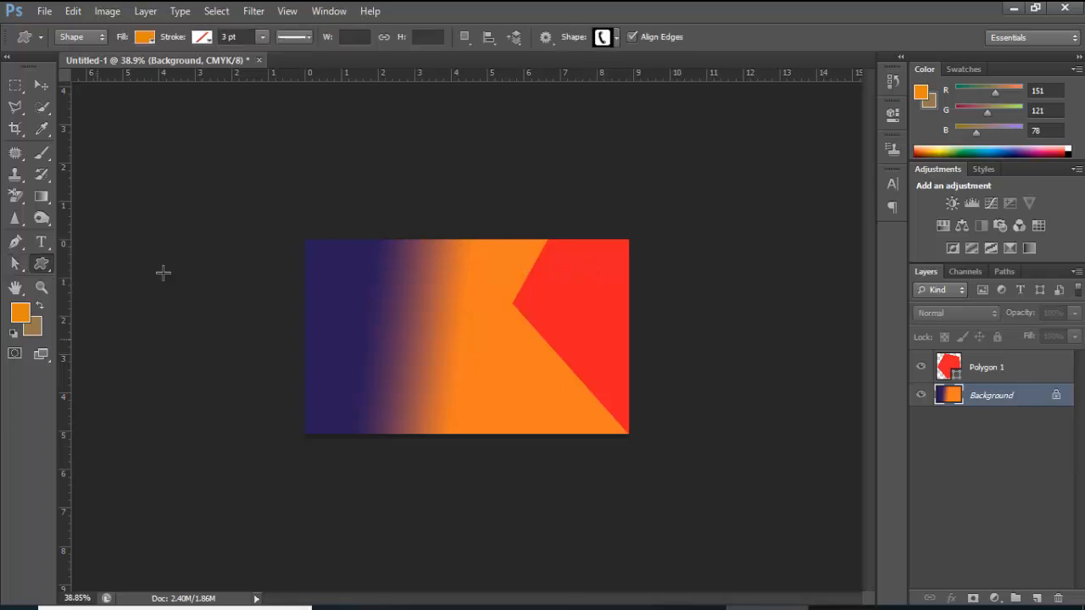
click(615, 37)
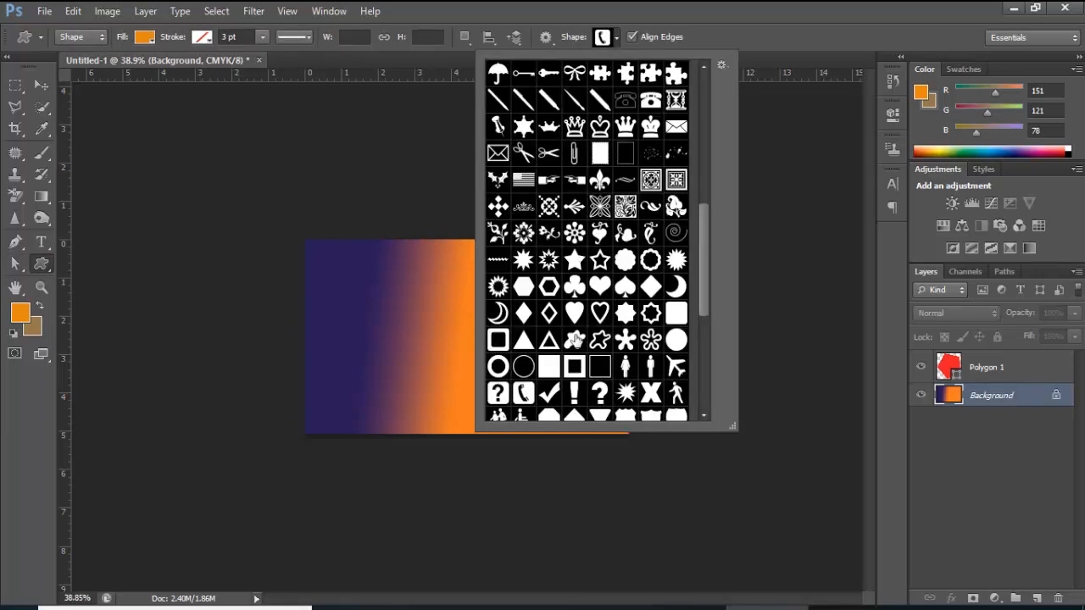
scroll(575, 340, down, 6)
click(575, 314)
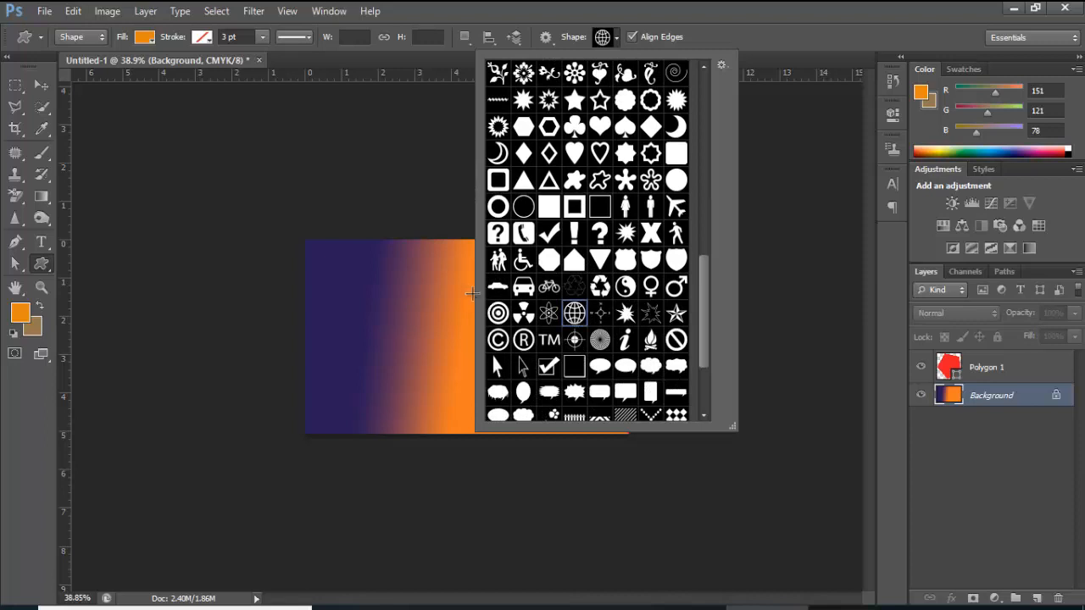
click(766, 92)
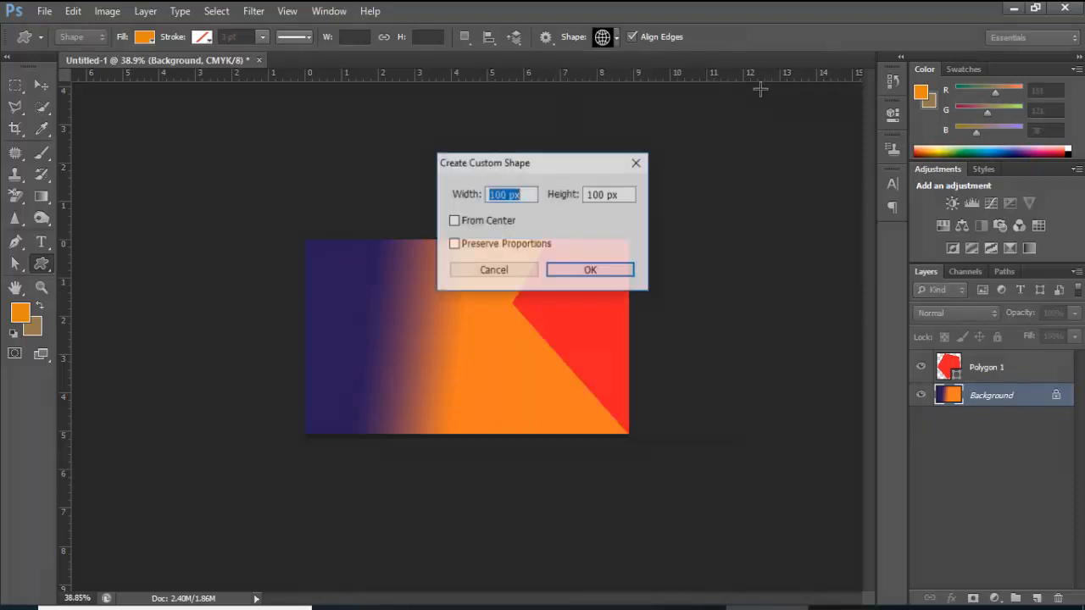
click(611, 271)
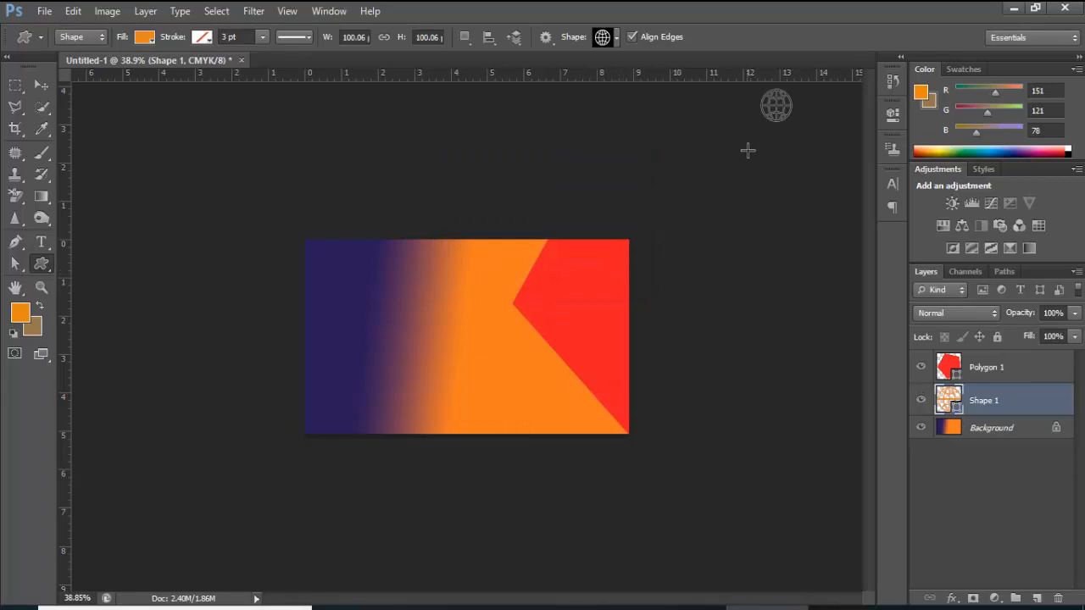
click(41, 85)
mouse_move(733, 144)
mouse_down()
mouse_move(516, 250)
mouse_move(498, 299)
mouse_move(740, 131)
mouse_up()
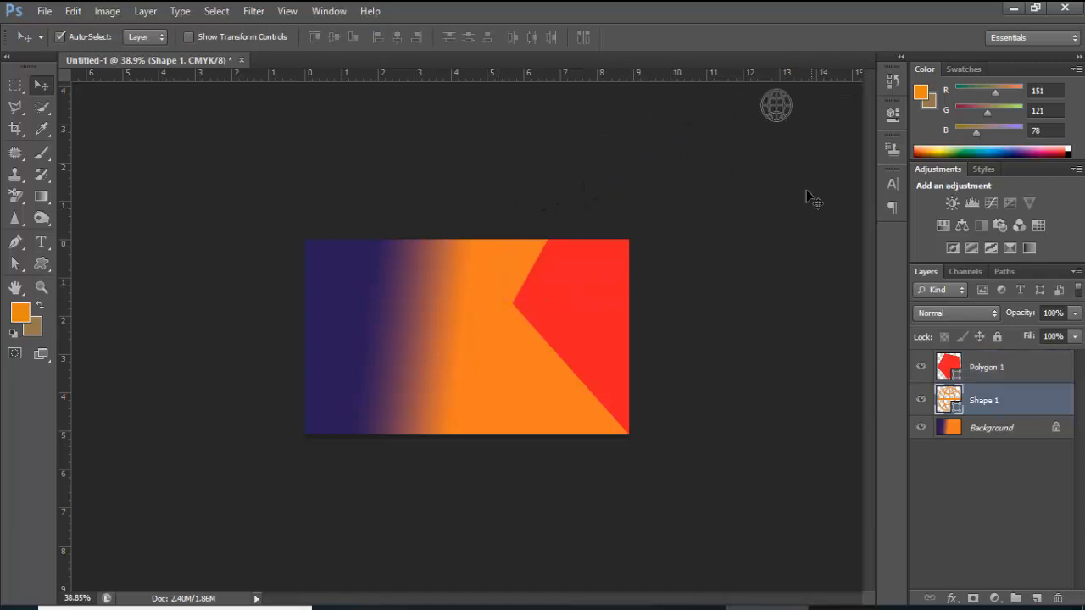
key(Delete)
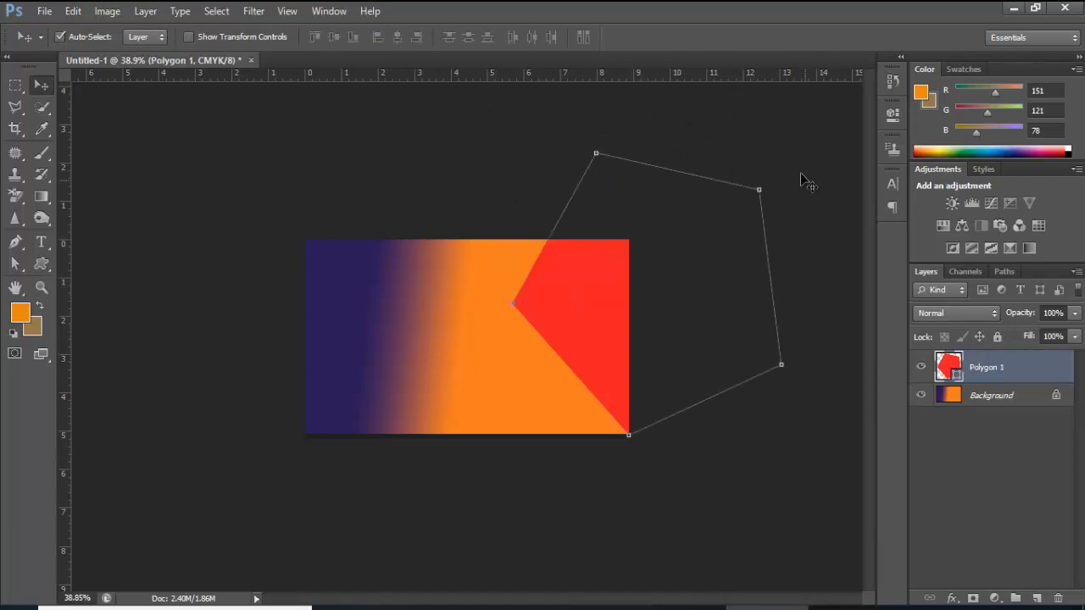
click(784, 163)
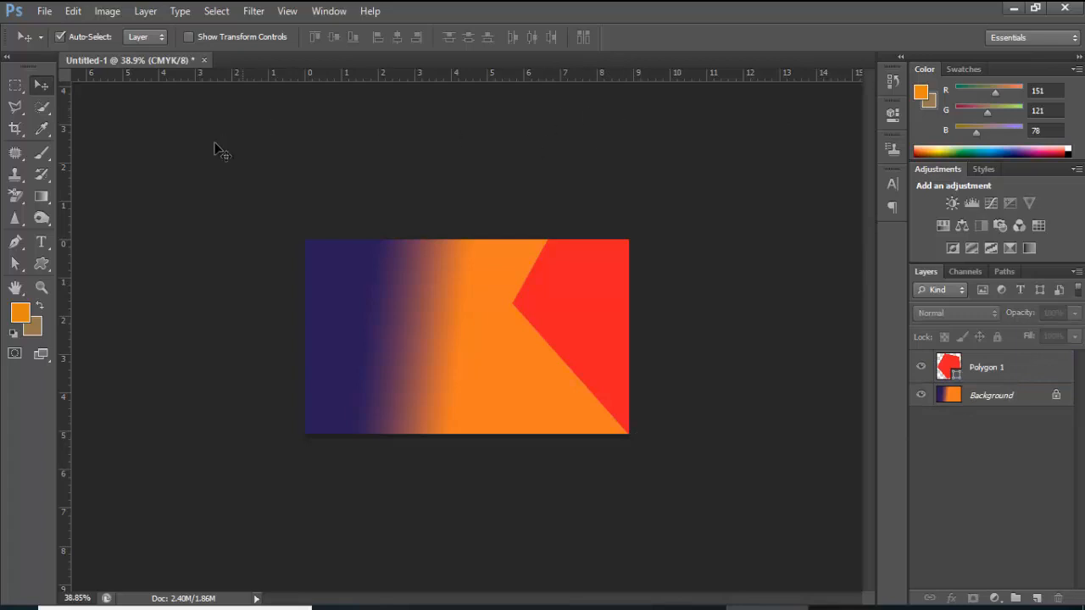
Draw a small globe custom shape near the card's top middle and nudge it slightly left
right_click(43, 271)
click(102, 338)
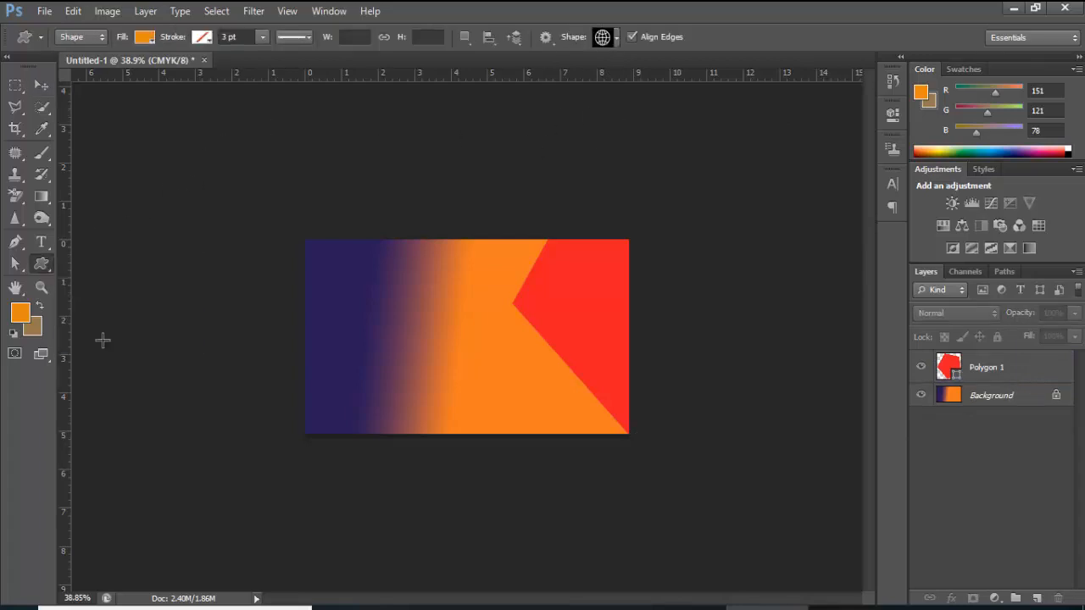
click(616, 37)
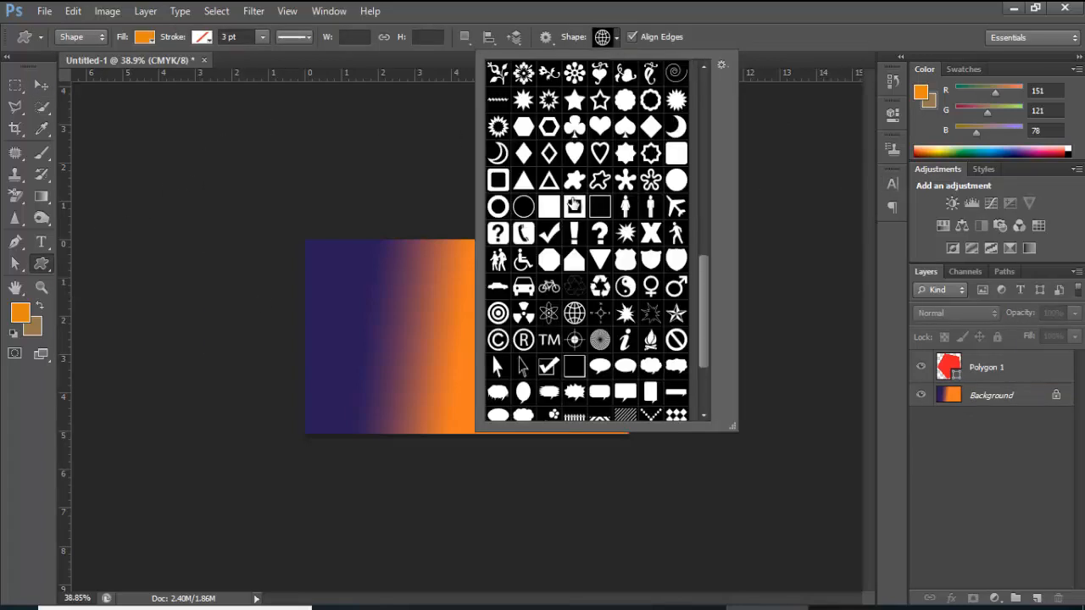
scroll(560, 288, down, 1)
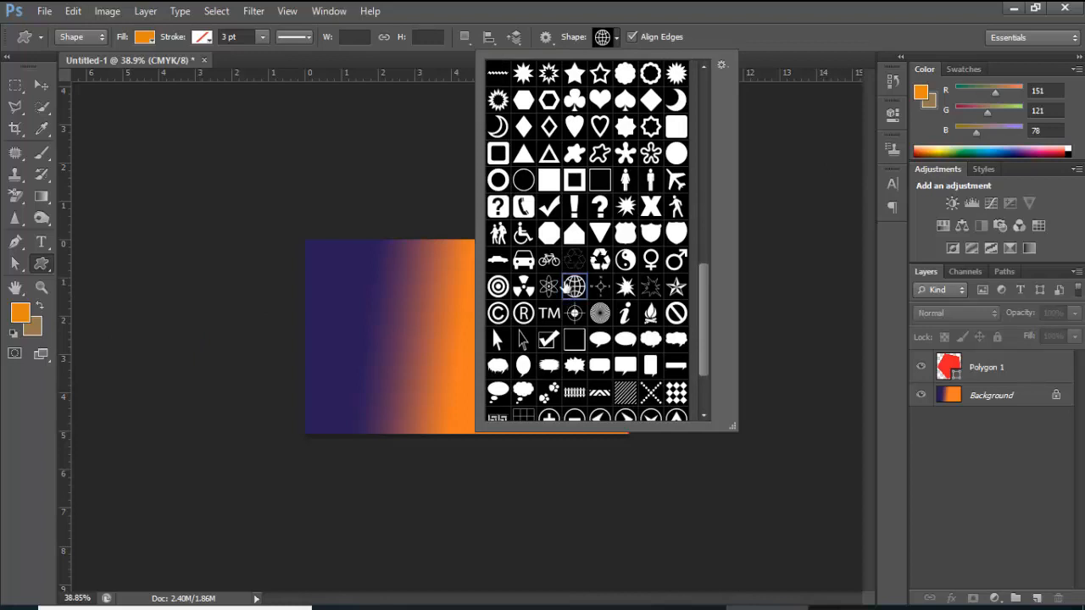
click(449, 140)
click(448, 138)
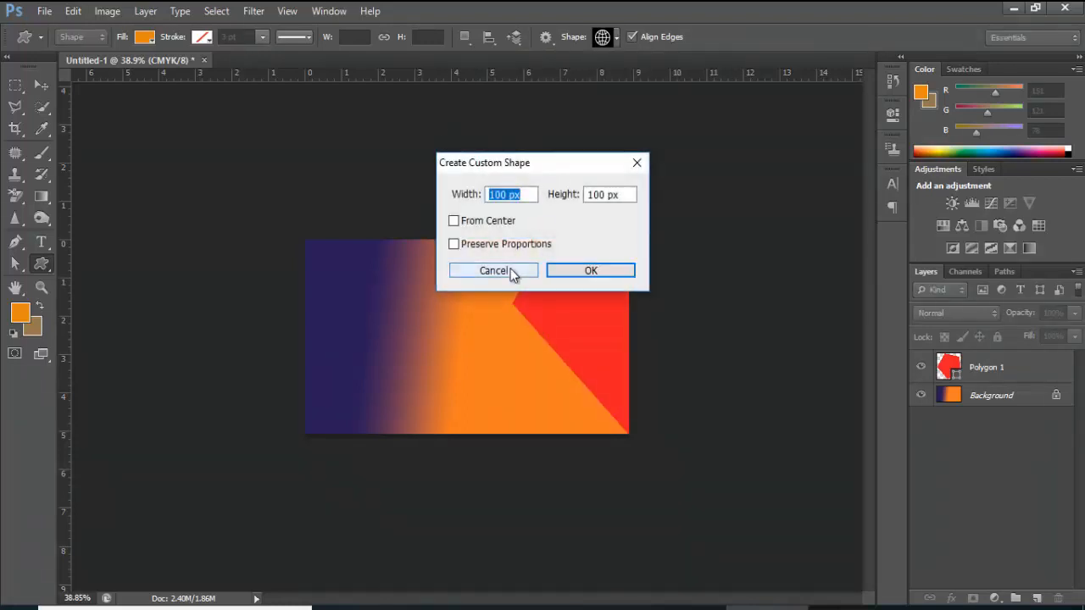
click(487, 270)
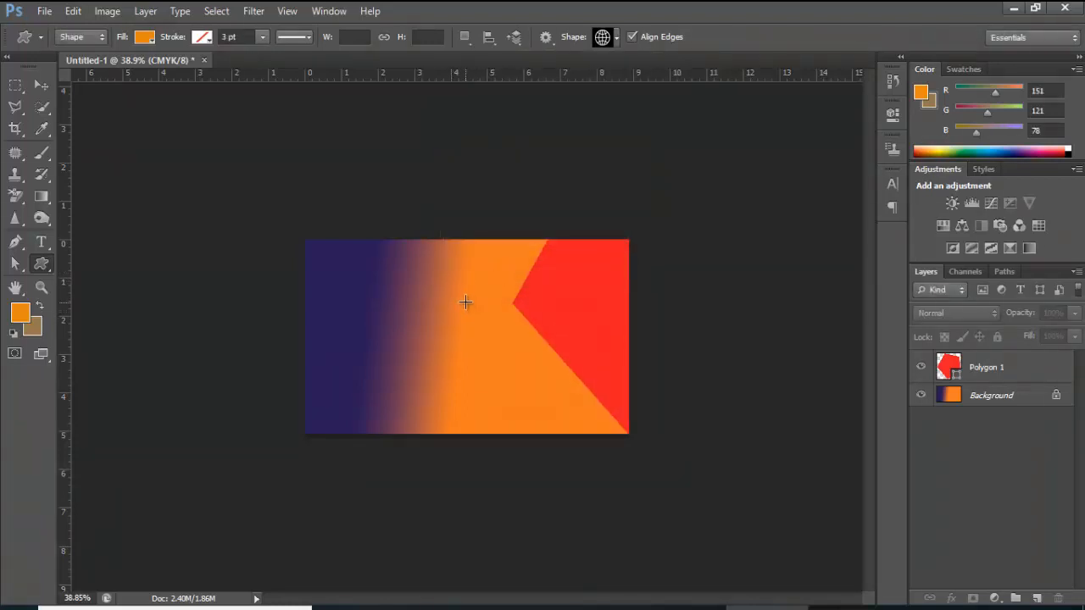
drag(445, 272, 474, 311)
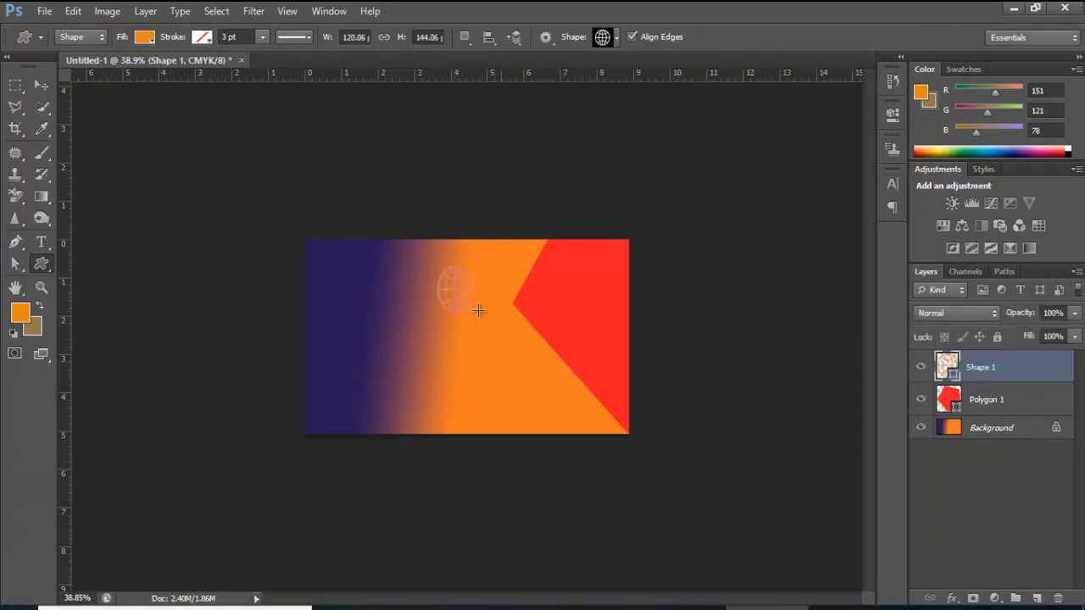
click(41, 86)
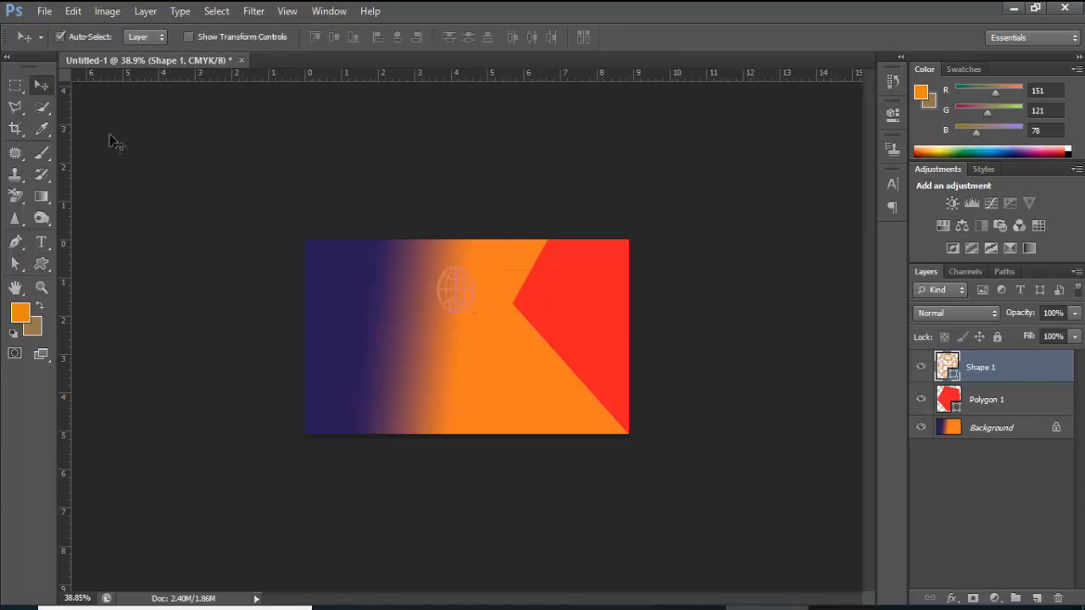
drag(443, 305, 433, 305)
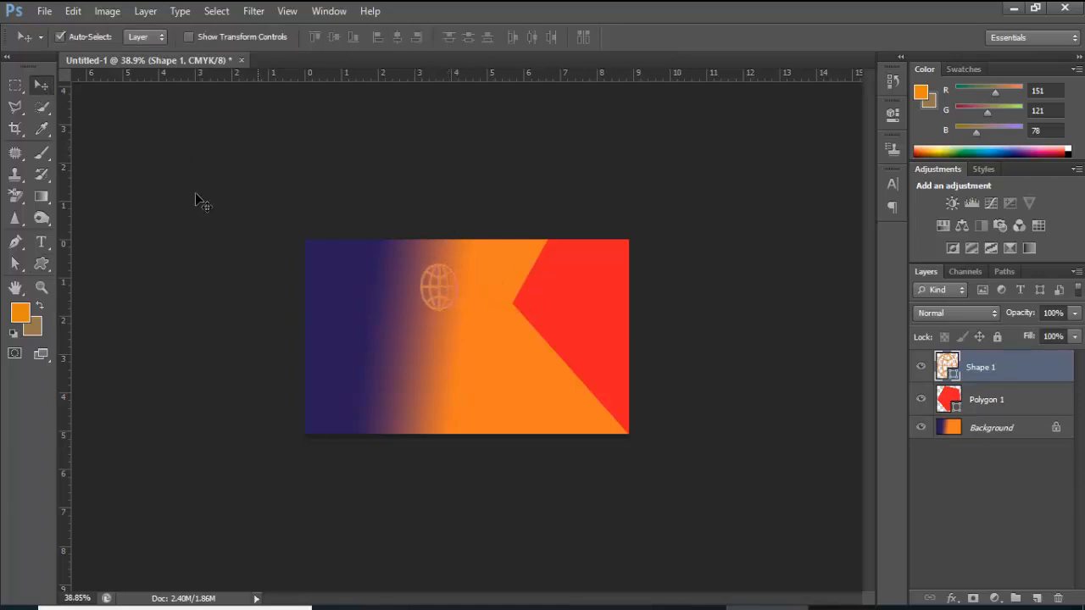
click(35, 268)
Draw a telephone custom shape (Shape 2) directly below the globe icon
drag(35, 268, 108, 339)
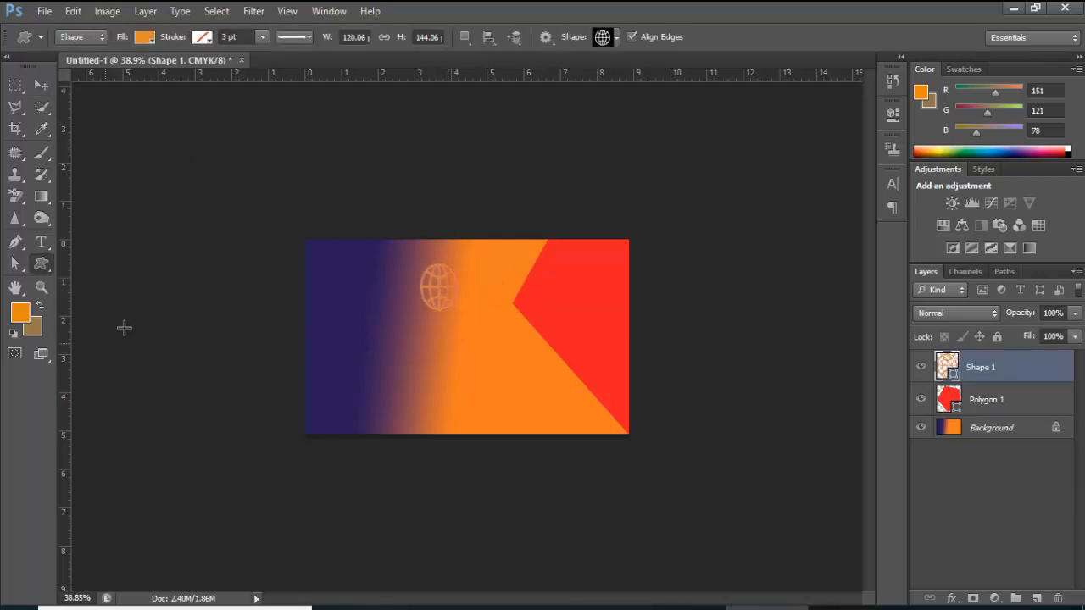
click(617, 39)
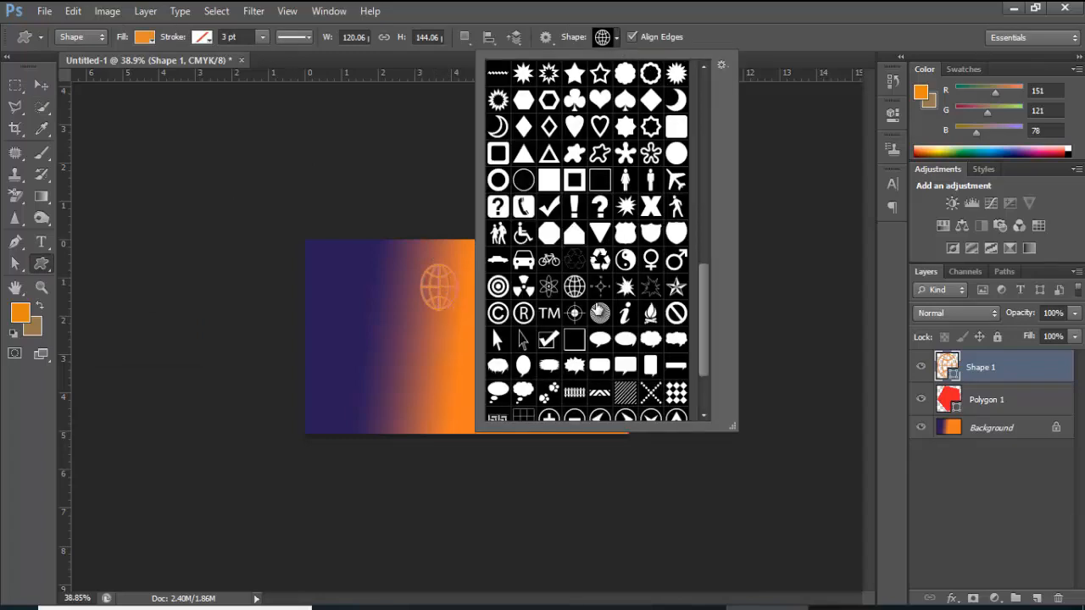
click(523, 207)
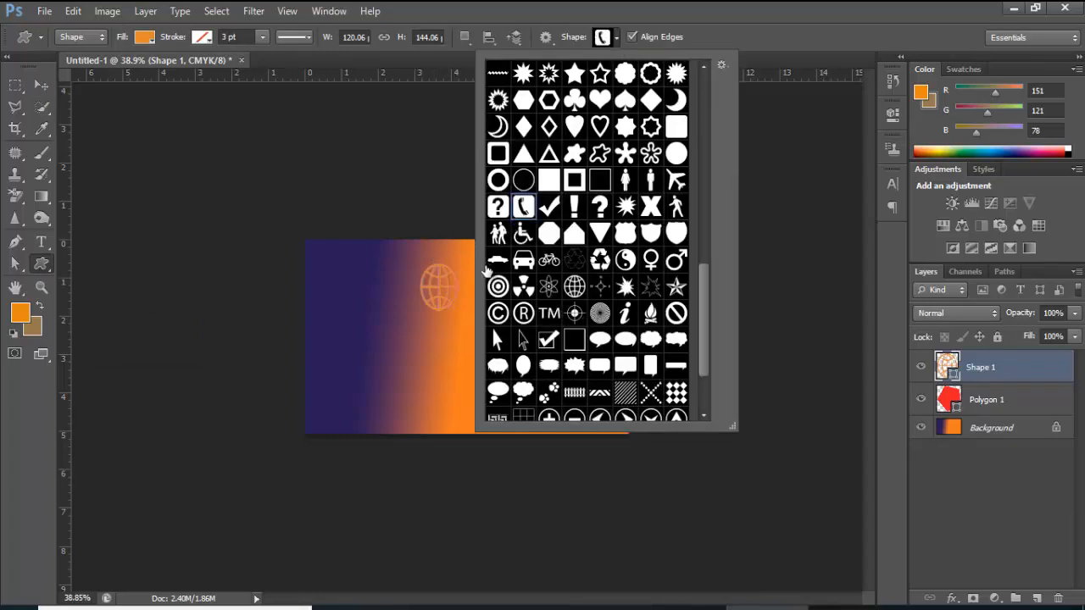
drag(410, 333, 452, 362)
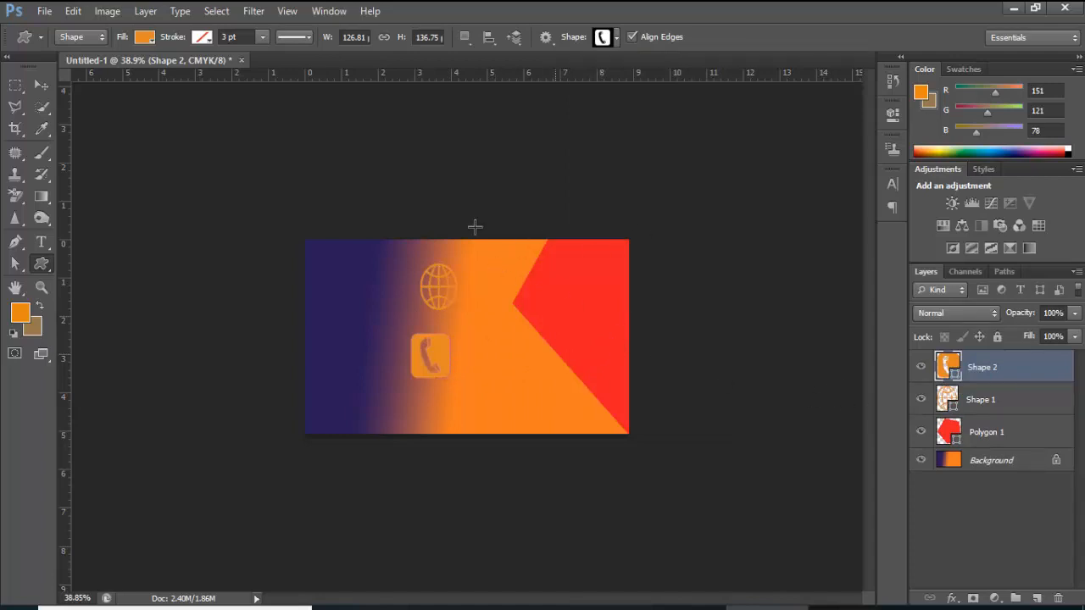
click(994, 462)
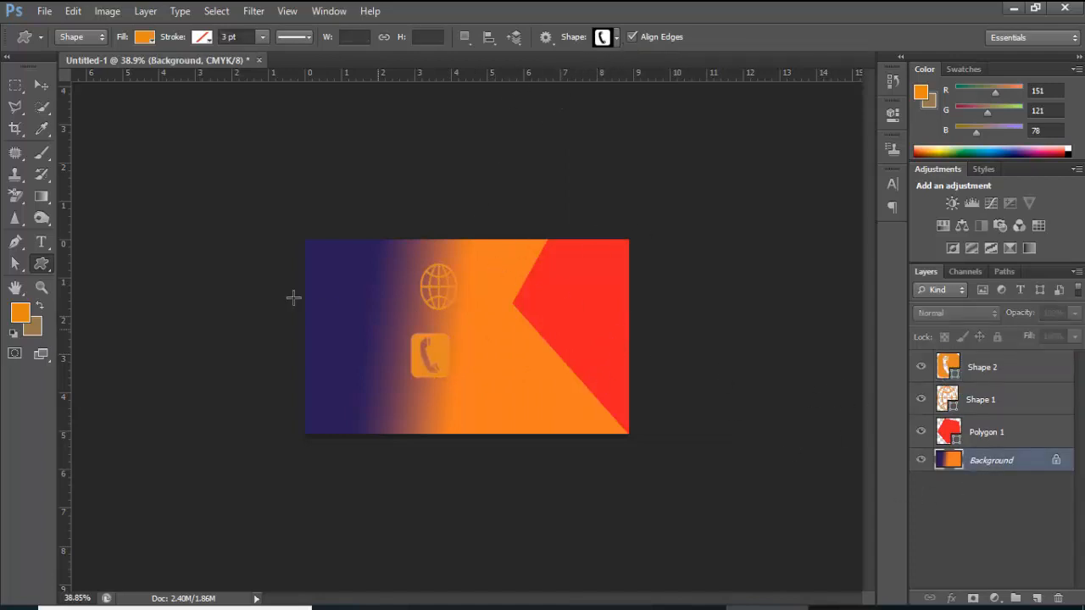
Pick the Drop custom shape and draw a large orange drop on the card's purple left side
right_click(48, 261)
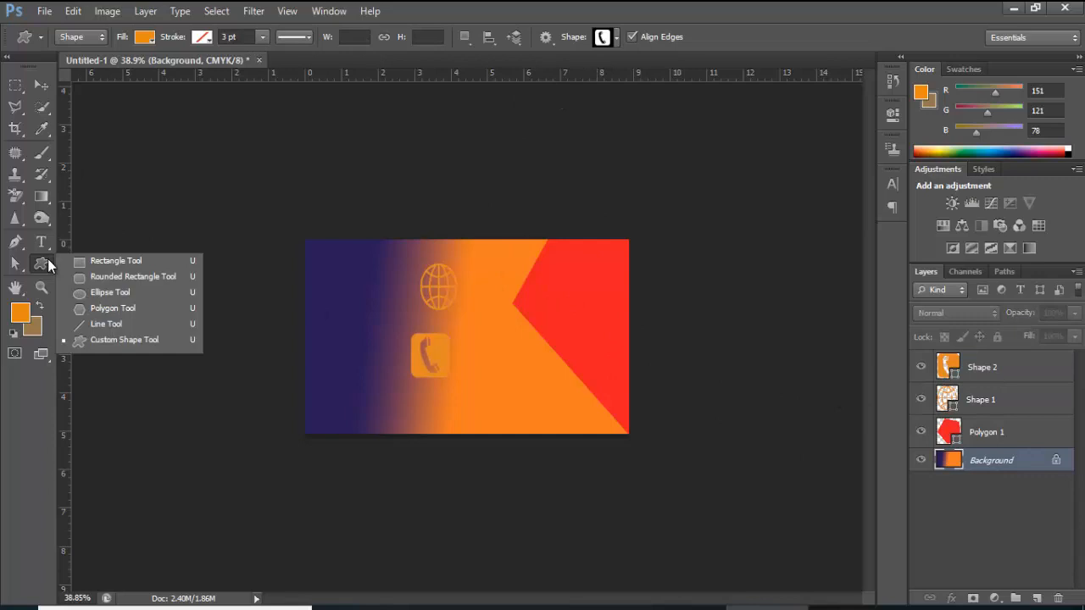
click(92, 341)
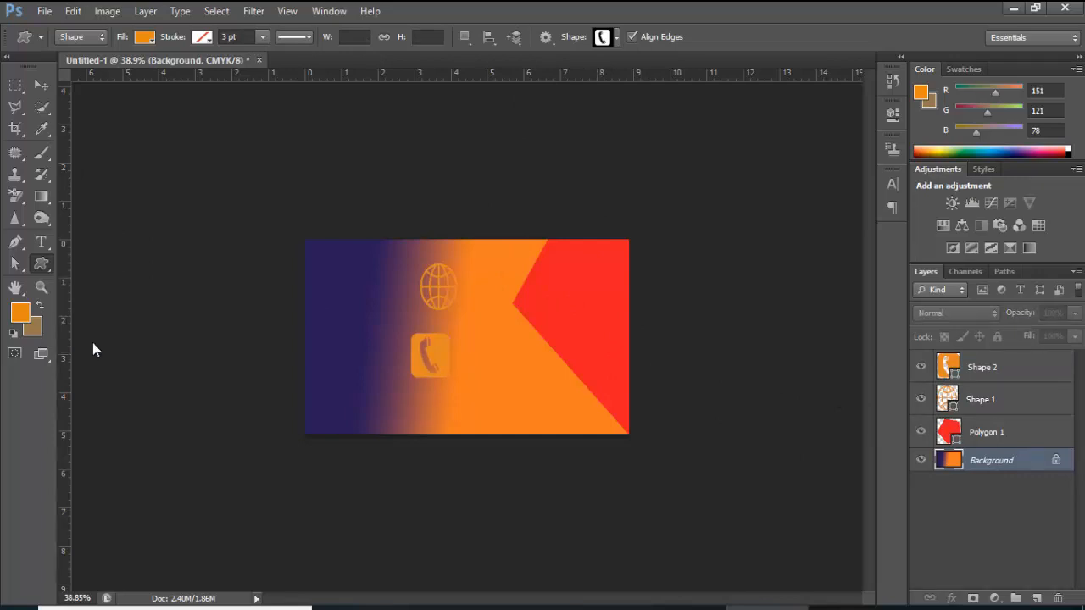
click(616, 38)
scroll(564, 291, up, 3)
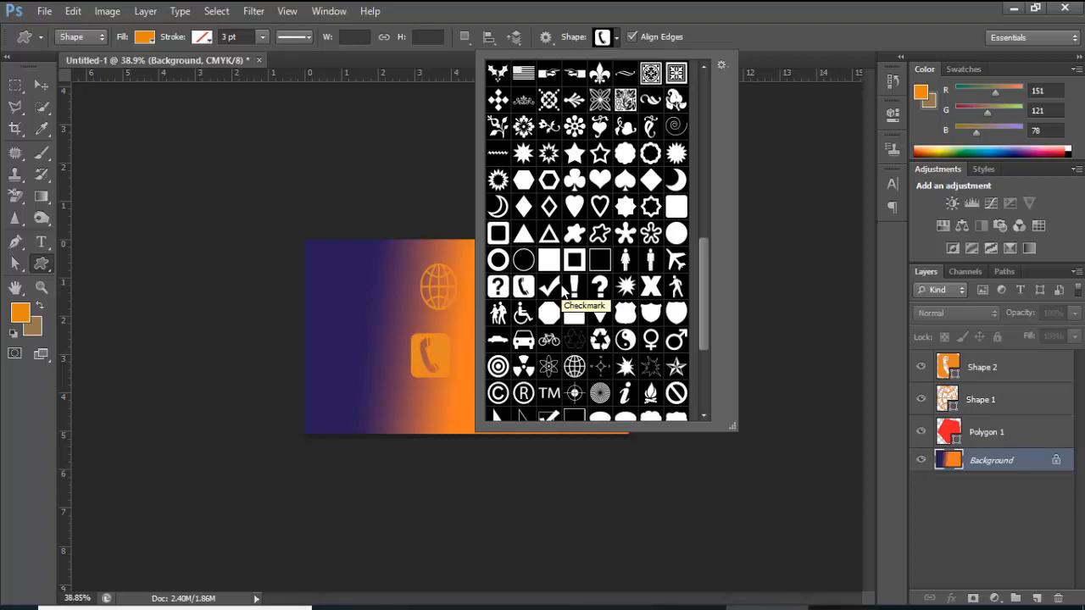
scroll(564, 291, up, 2)
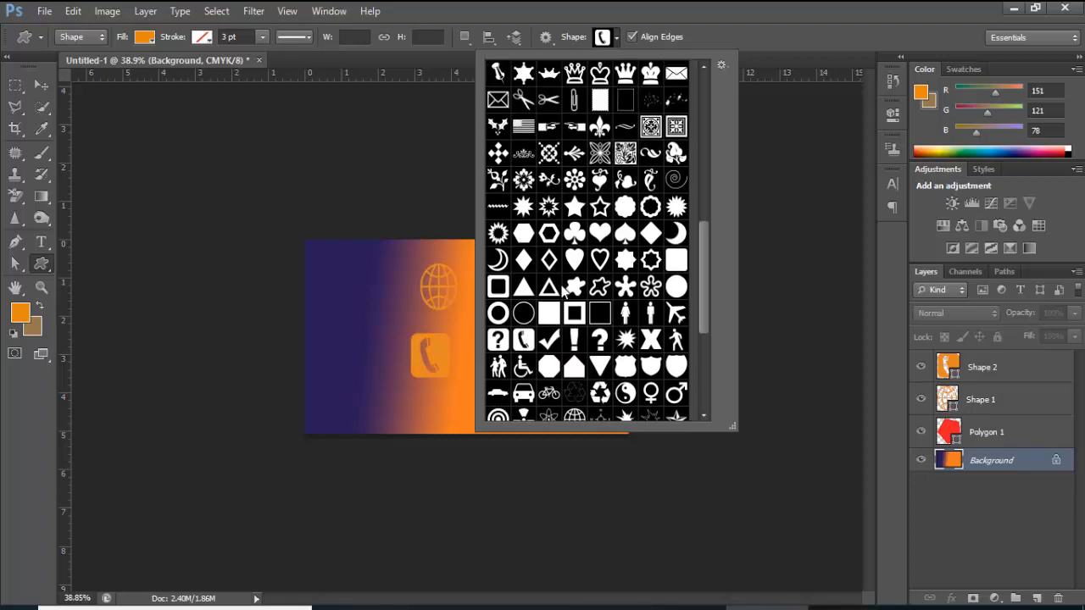
scroll(564, 291, down, 4)
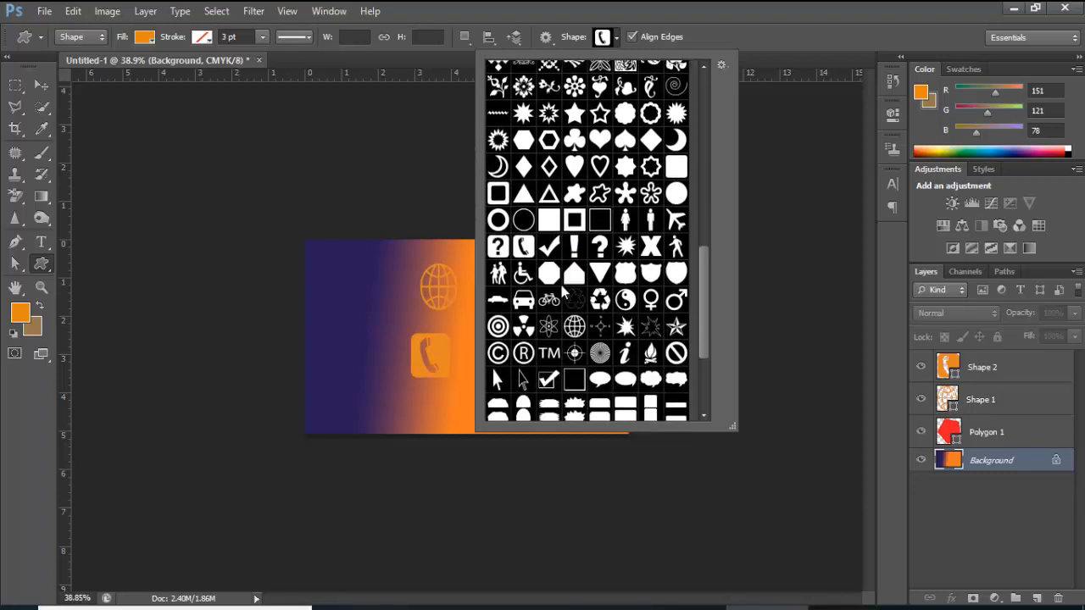
scroll(564, 291, down, 5)
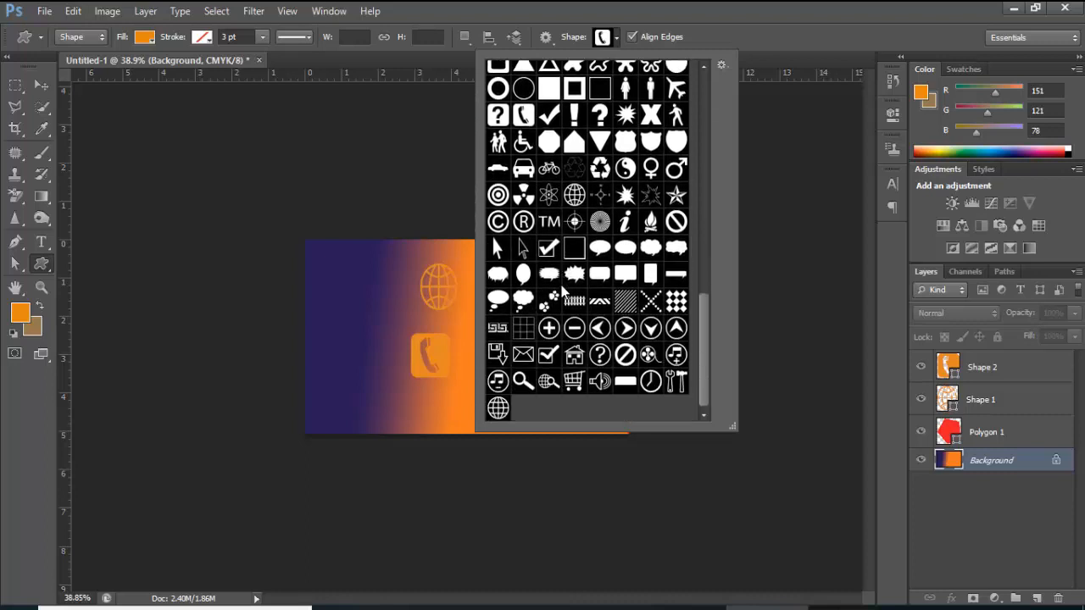
scroll(564, 290, up, 3)
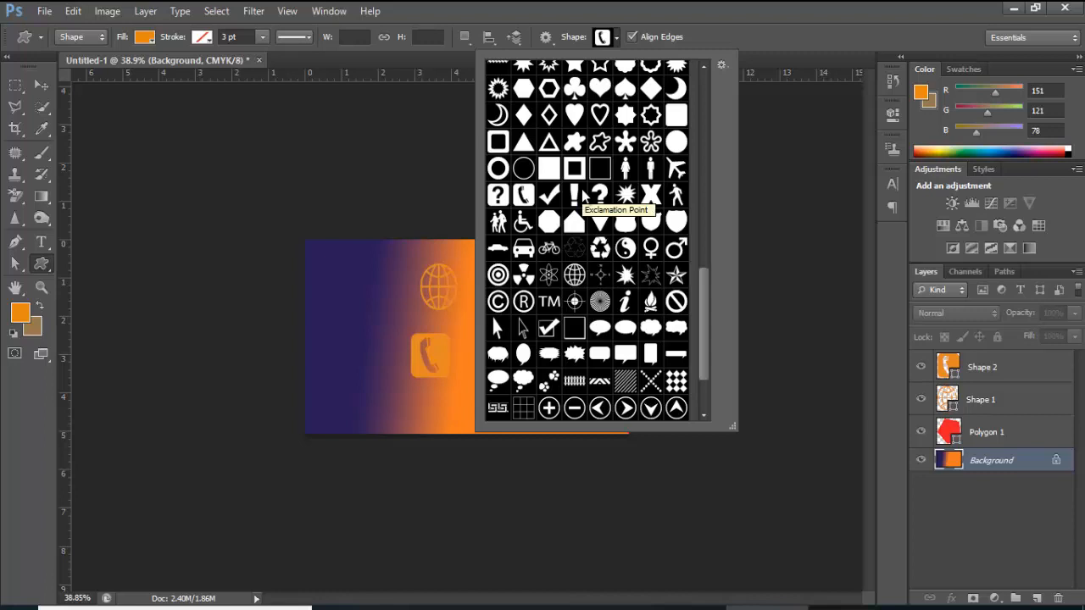
scroll(582, 195, up, 2)
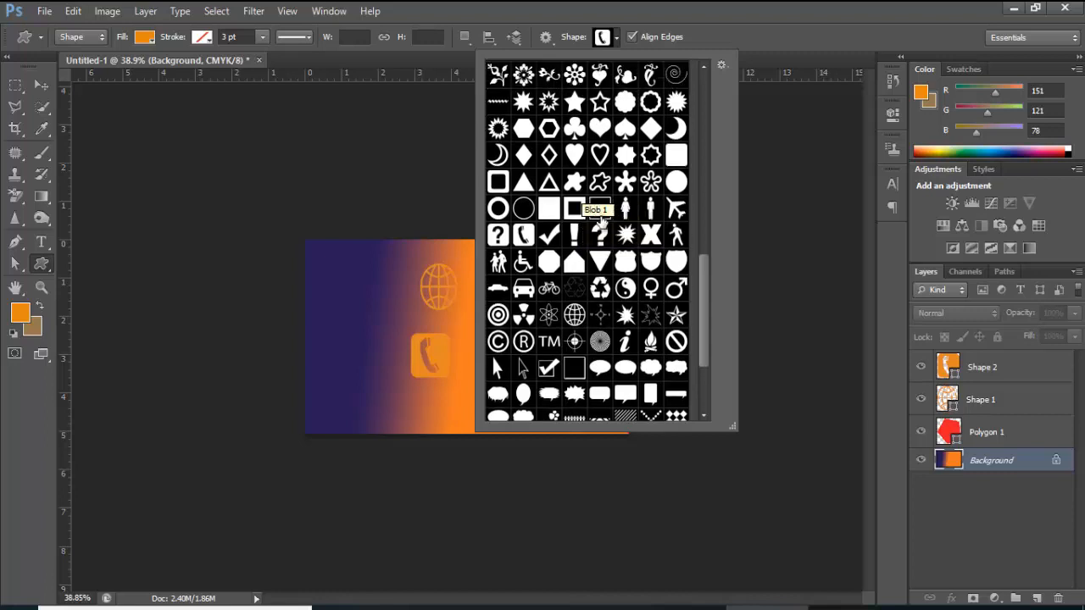
scroll(586, 222, up, 1)
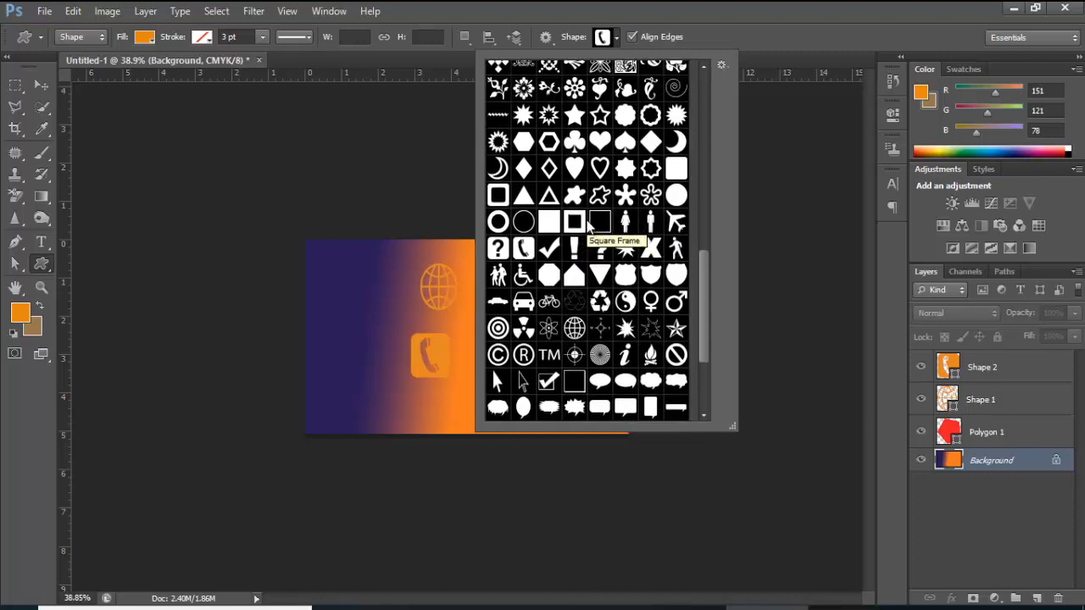
scroll(580, 213, up, 4)
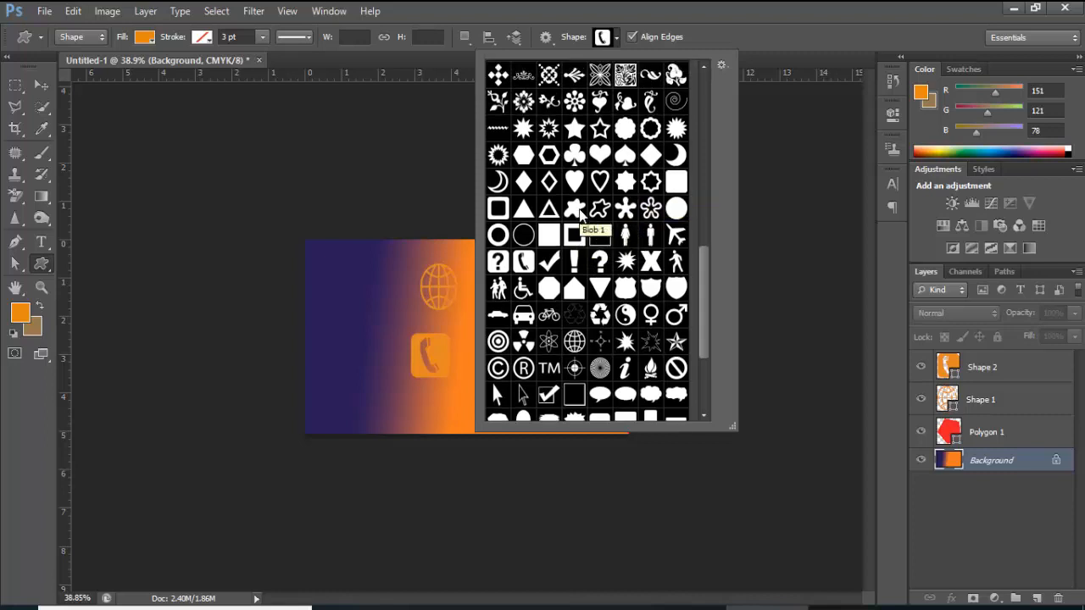
scroll(579, 213, up, 5)
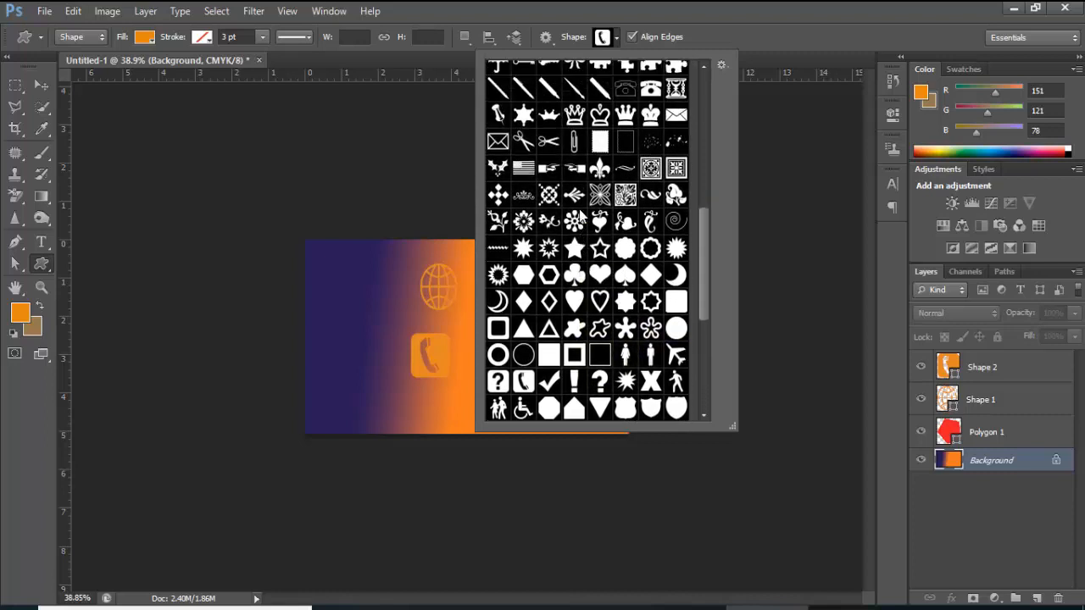
scroll(580, 215, up, 2)
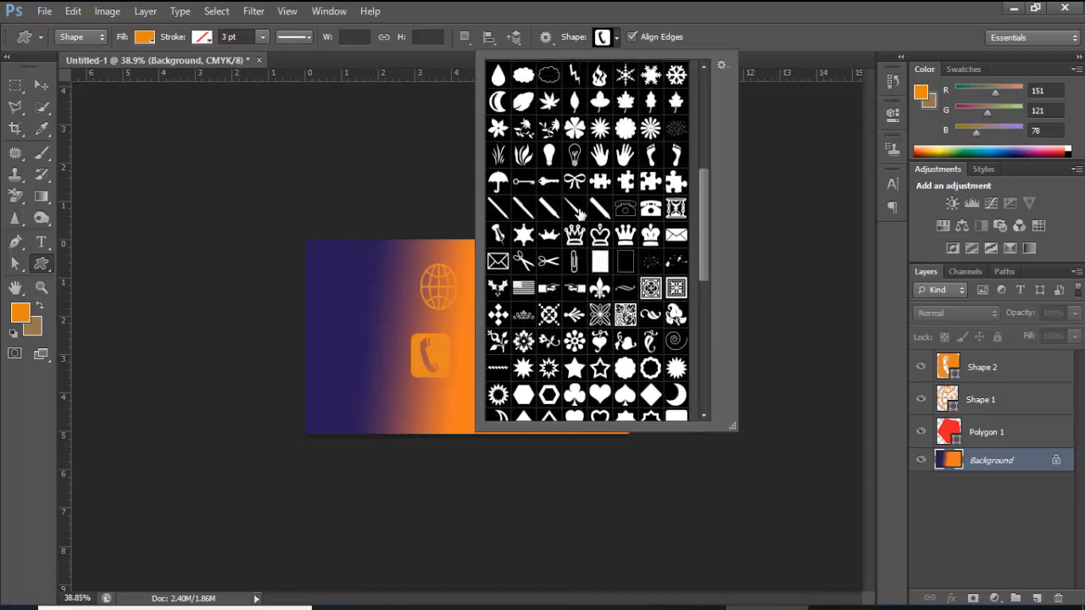
click(498, 75)
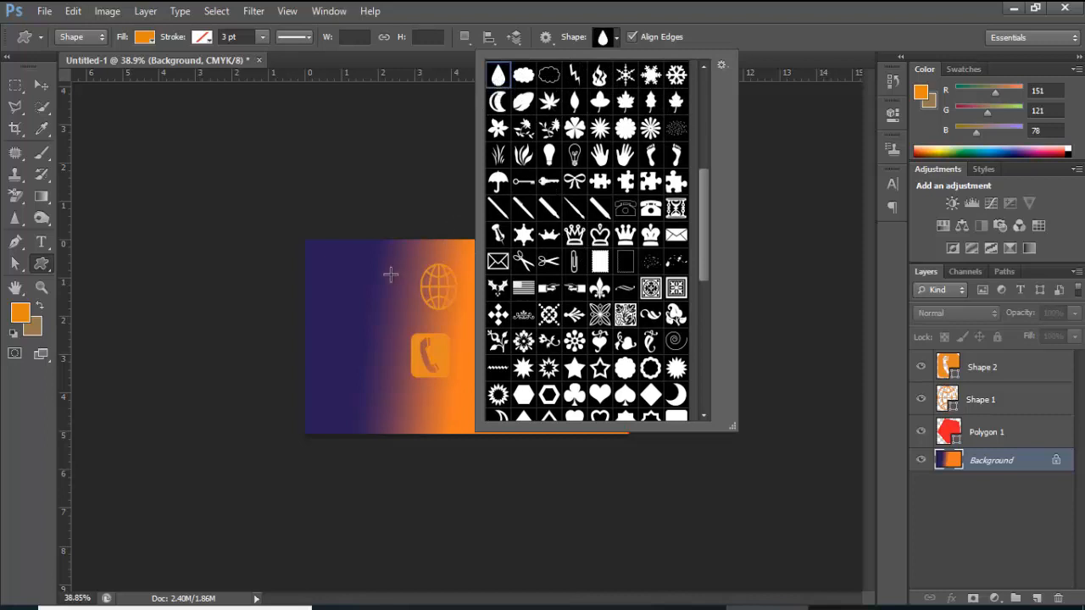
drag(390, 273, 343, 374)
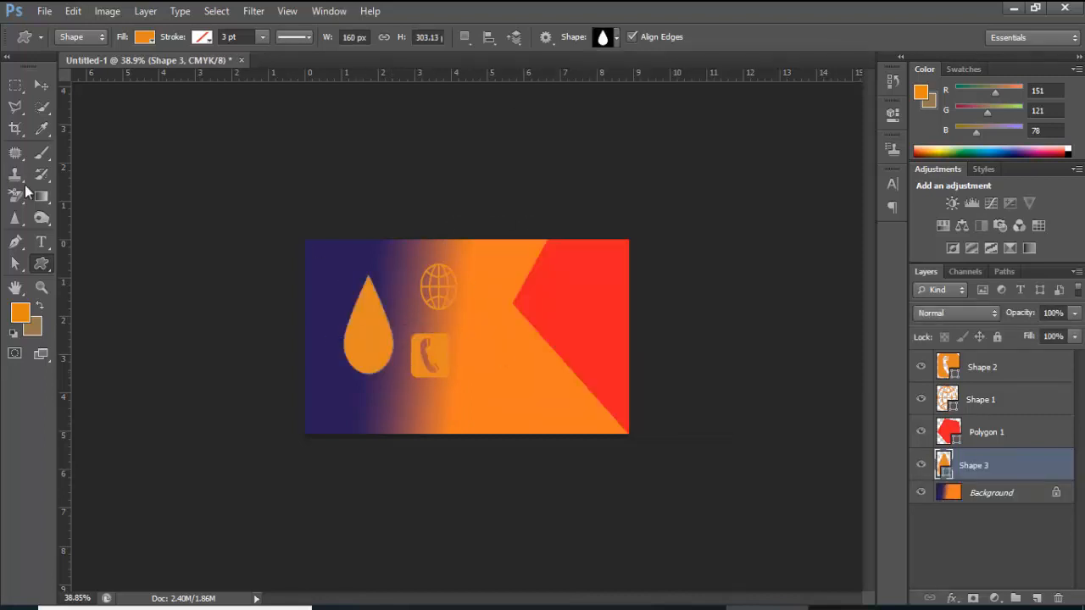
right_click(48, 260)
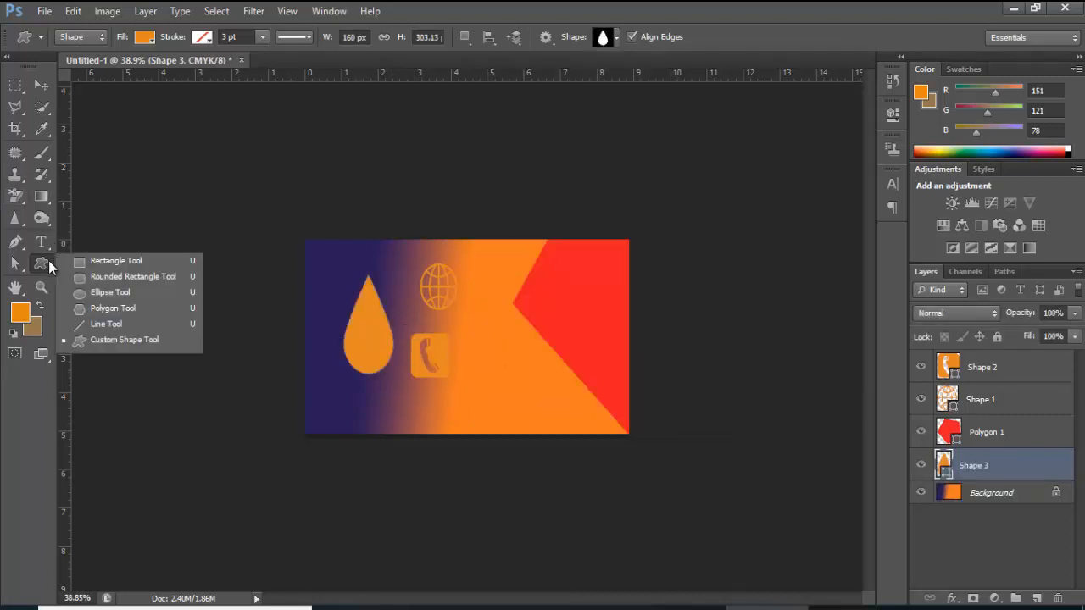
Subtract an ellipse from the drop's lower part to cut an oval hole into it
click(85, 294)
click(465, 37)
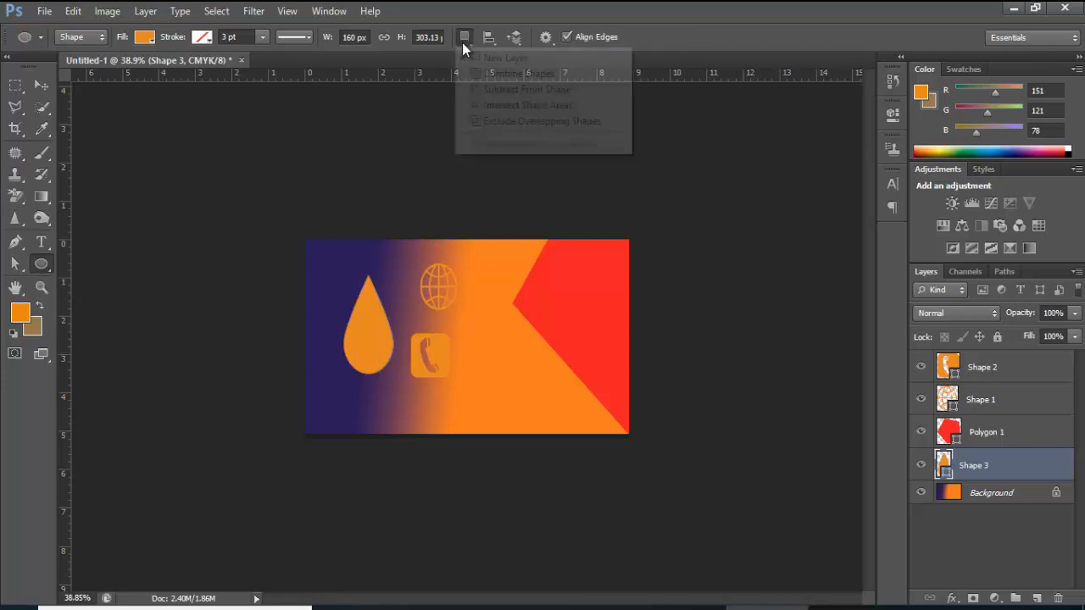
click(496, 90)
drag(365, 332, 378, 359)
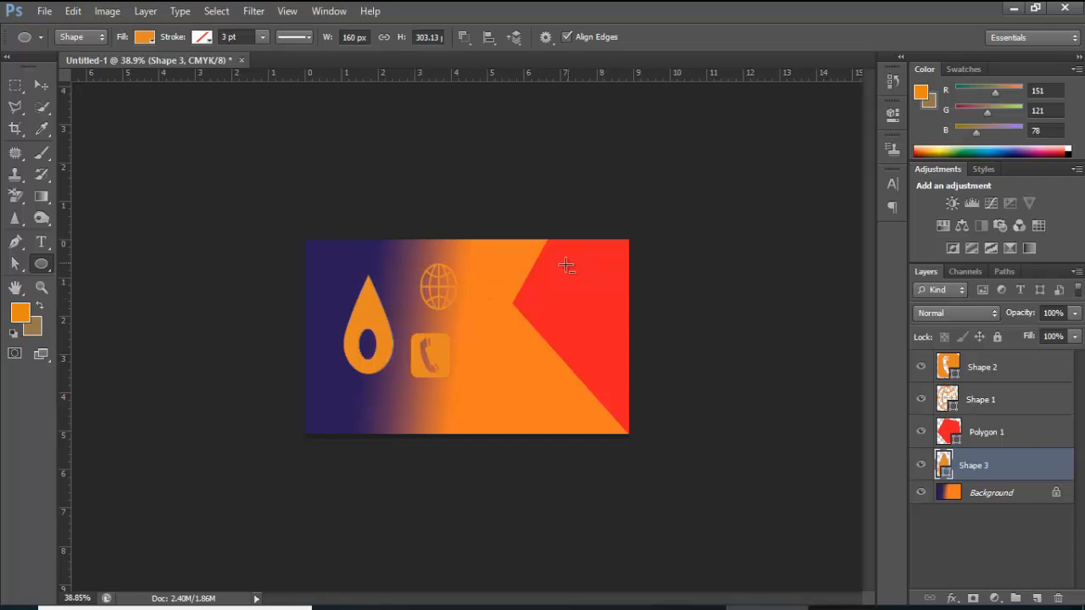
click(42, 86)
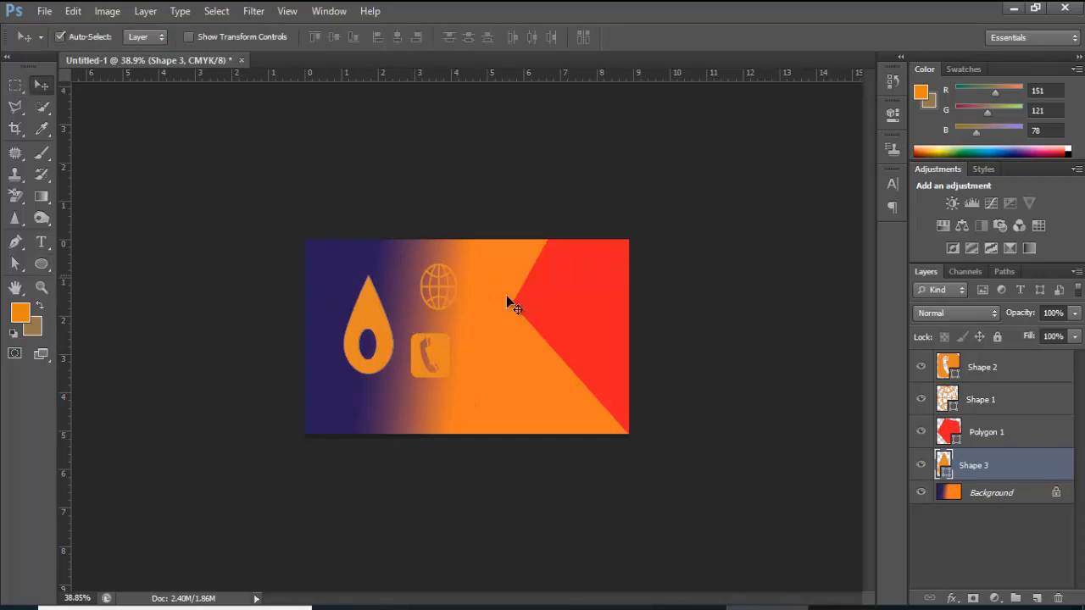
Move the phone icon beside the globe, shrink it, and move the drop lower
click(437, 369)
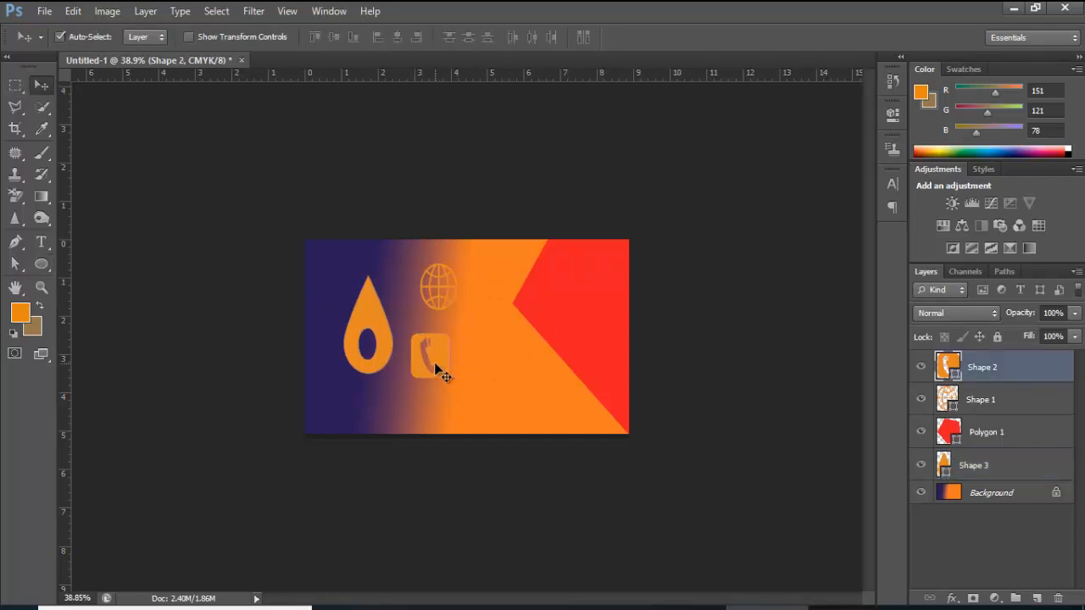
drag(428, 342, 402, 294)
key(ctrl+t)
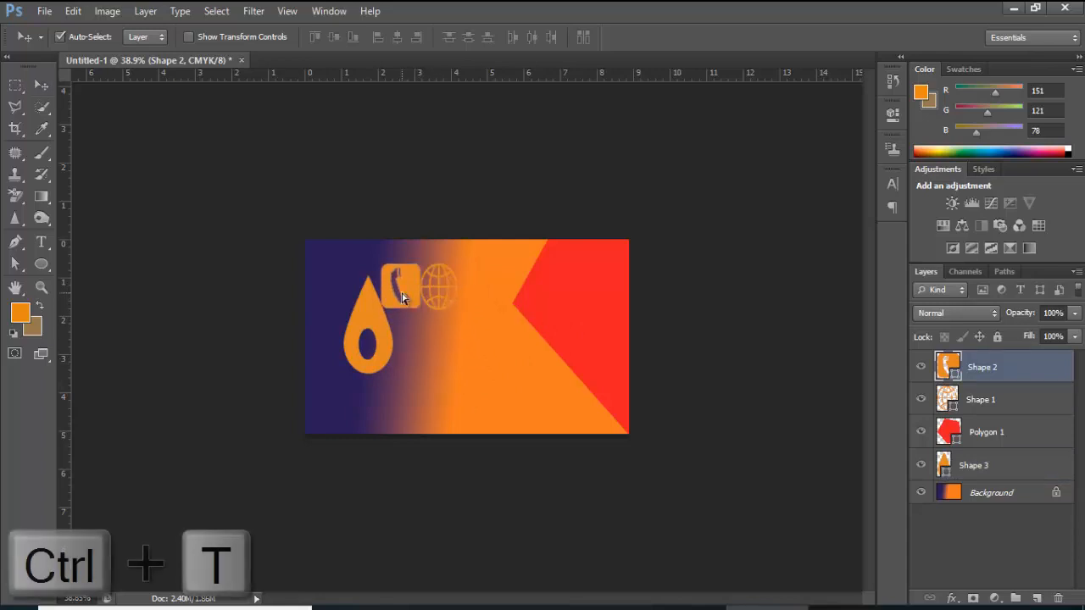
drag(424, 306, 407, 297)
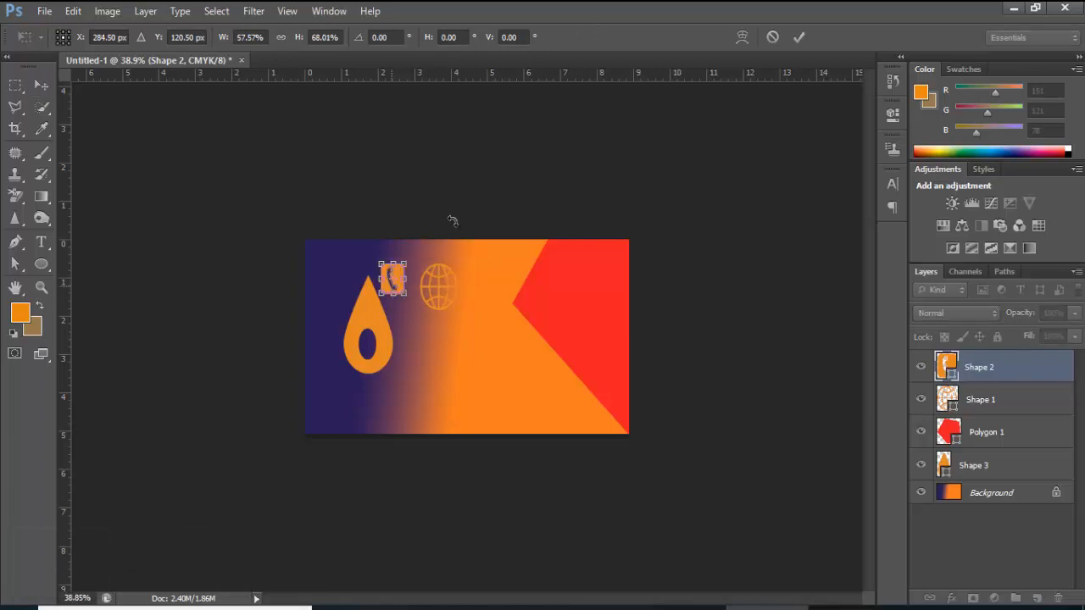
click(799, 36)
click(362, 339)
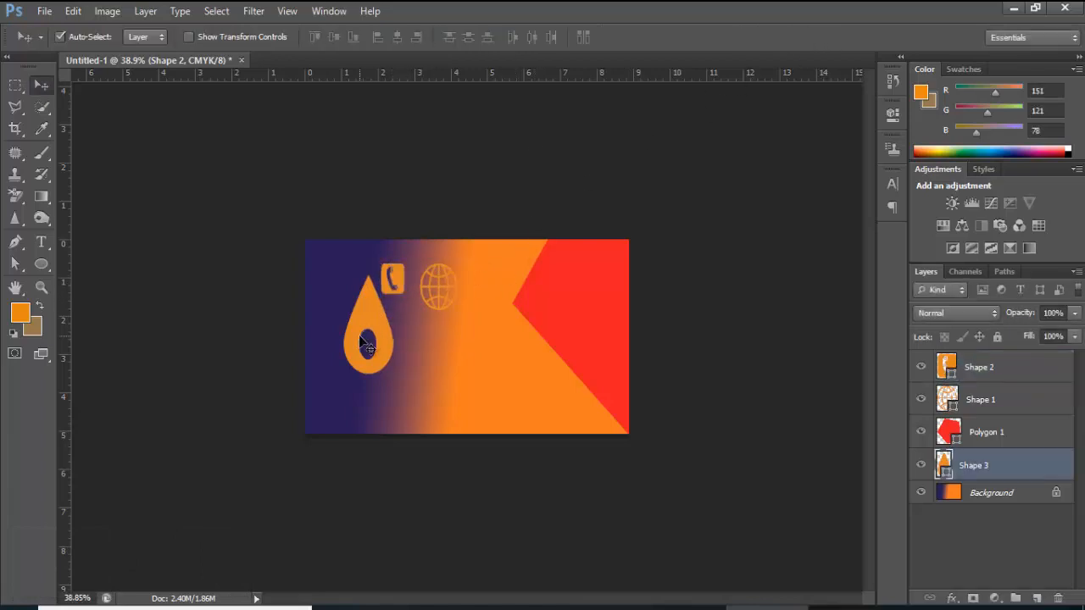
drag(363, 334, 376, 390)
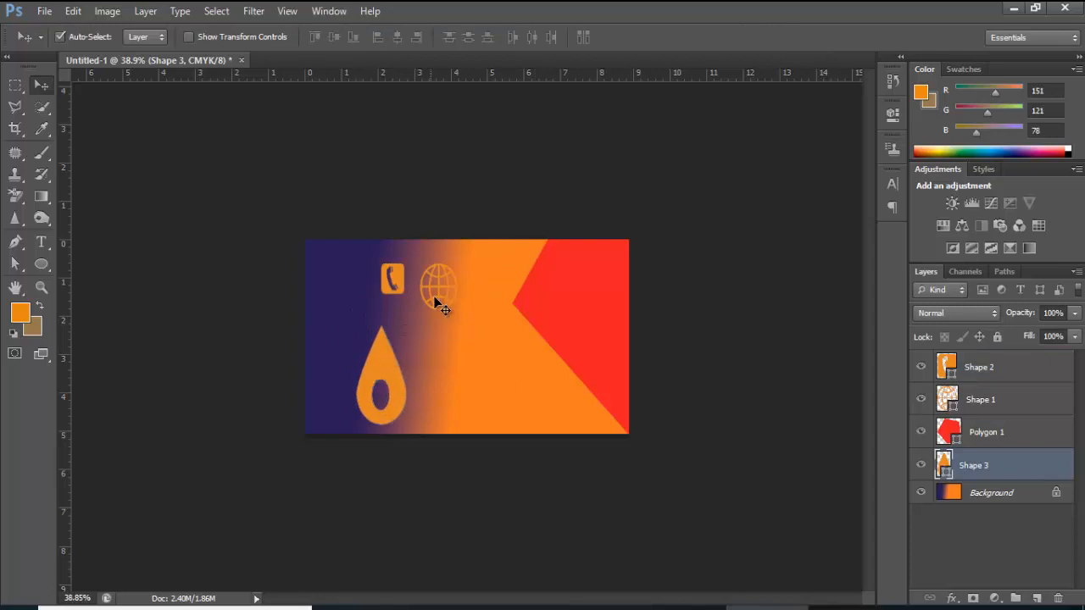
Shrink the globe icon and place it below the phone icon
click(439, 293)
key(ctrl+t)
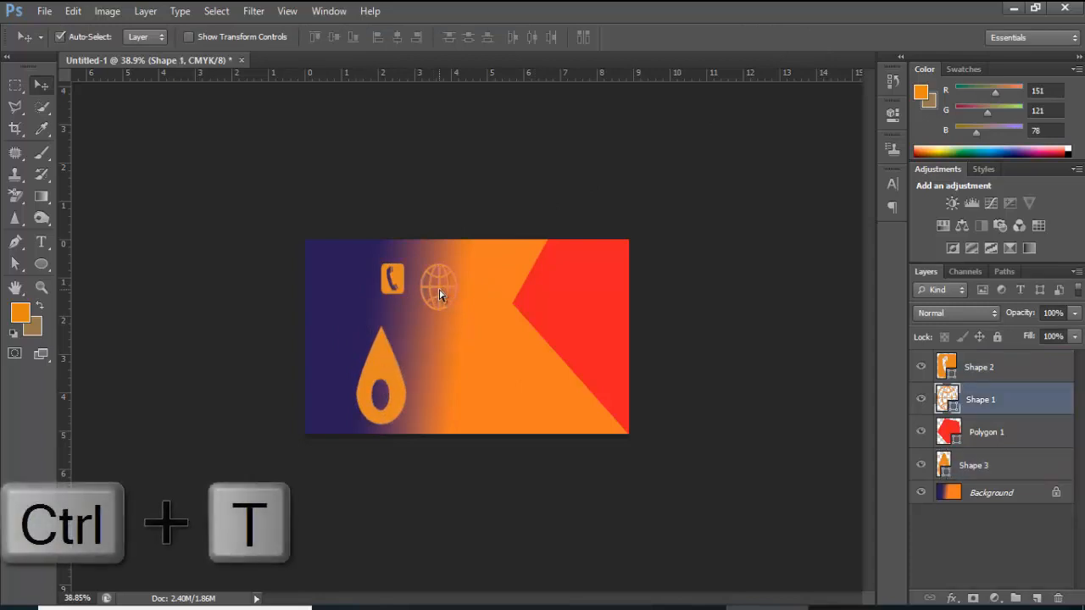
drag(455, 309, 391, 335)
click(797, 38)
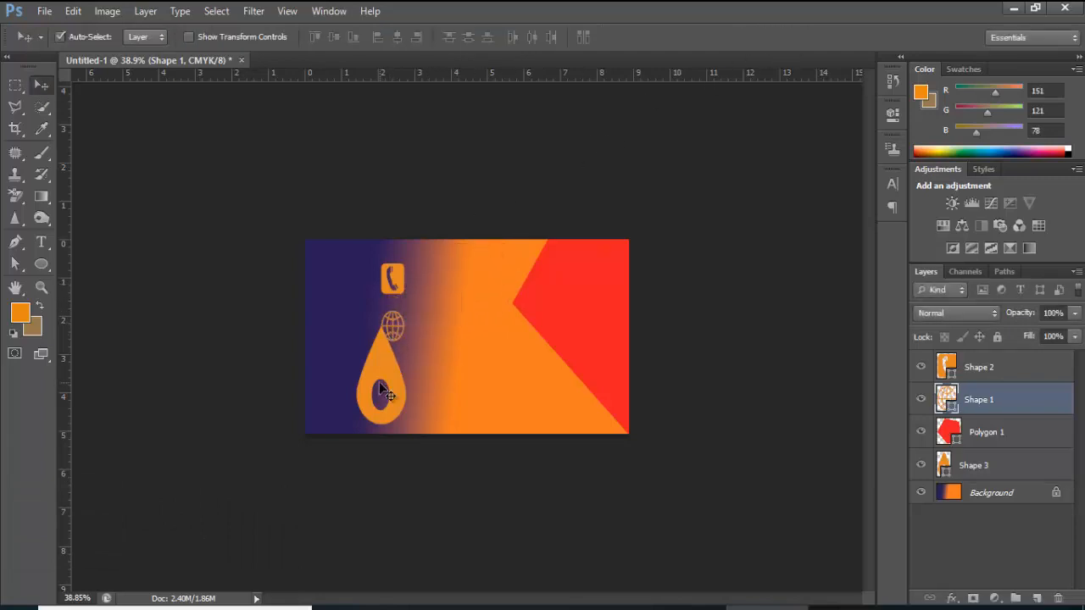
click(382, 391)
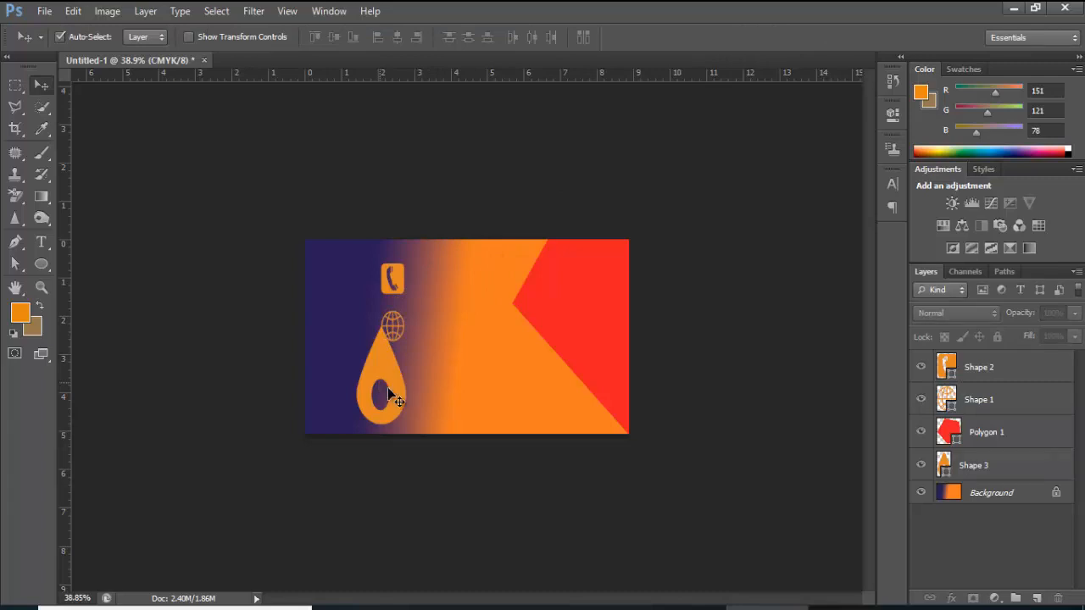
click(395, 390)
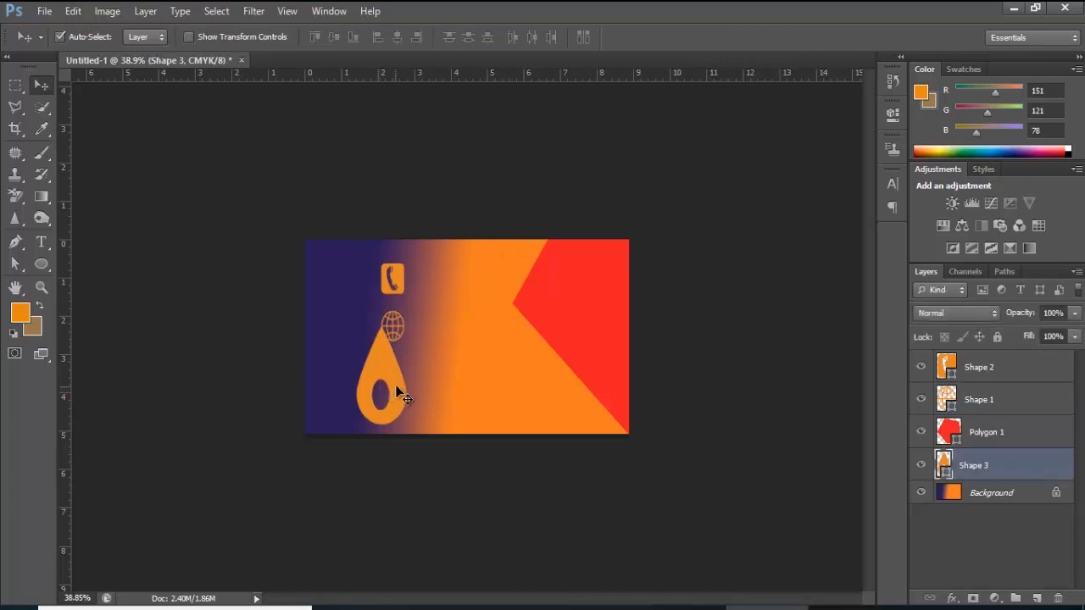
Shrink the drop, move it below the globe, and rotate it about 180° into a pin
key(ctrl+t)
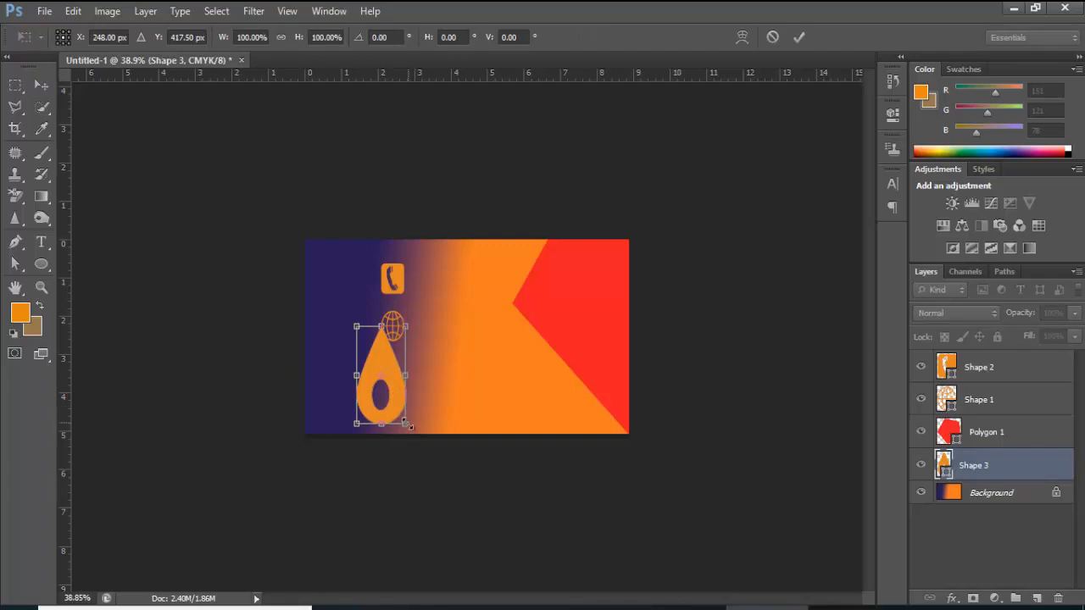
drag(408, 426, 377, 343)
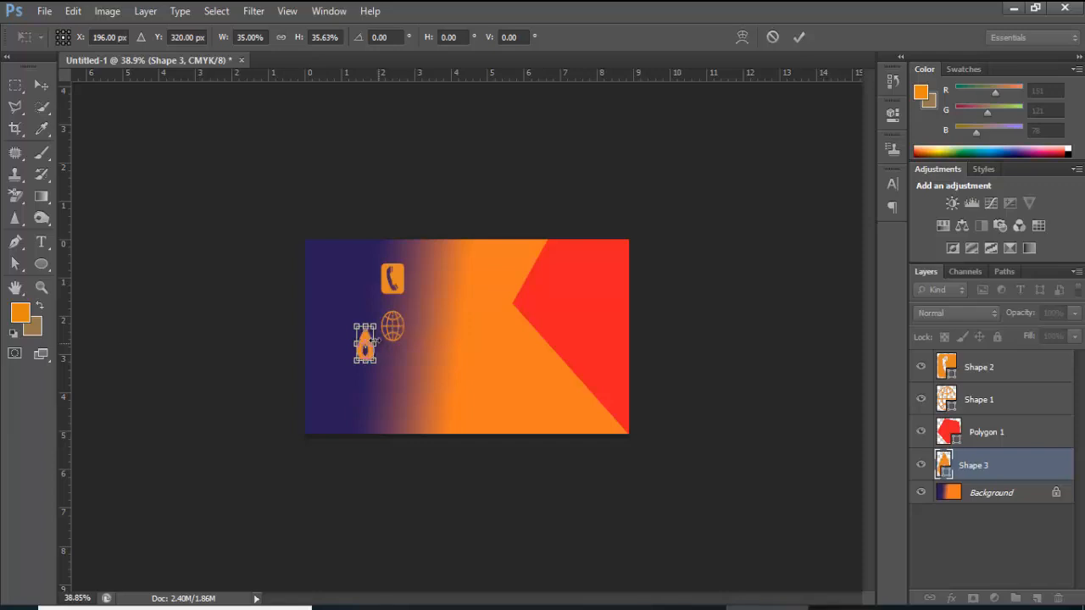
click(799, 44)
drag(367, 356, 318, 449)
key(ctrl+t)
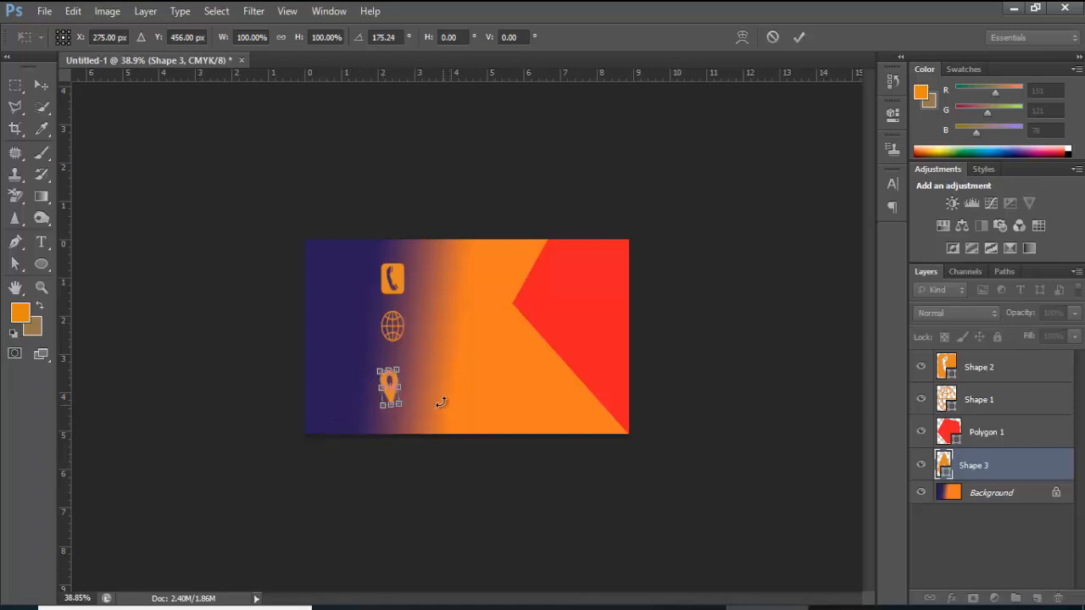
drag(429, 389, 428, 387)
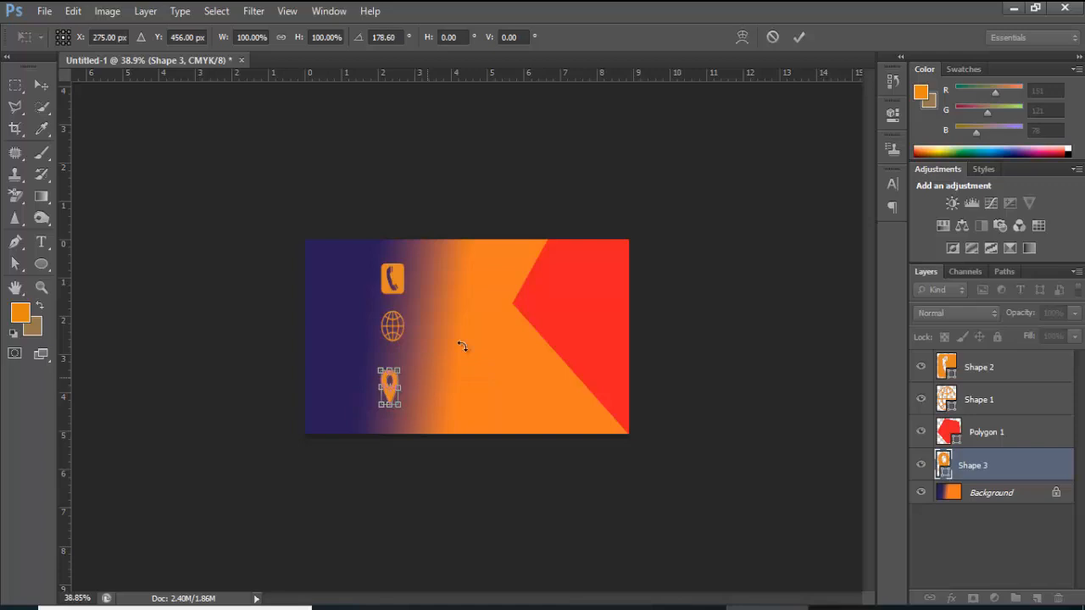
click(797, 38)
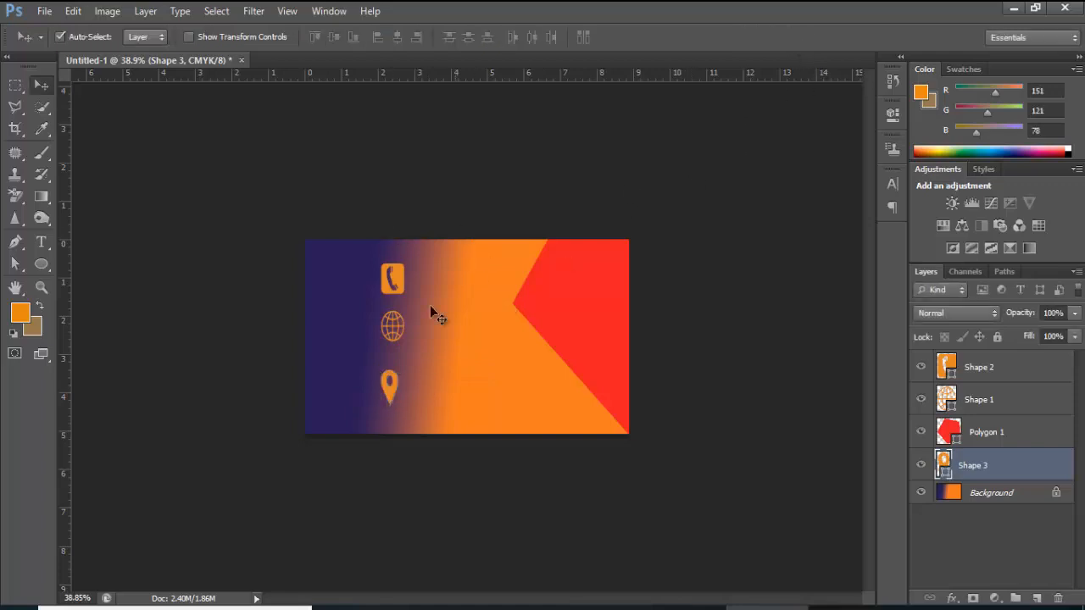
Nudge the globe and phone icons down so the three icons are evenly spaced
click(399, 338)
drag(399, 337, 396, 351)
drag(407, 281, 408, 297)
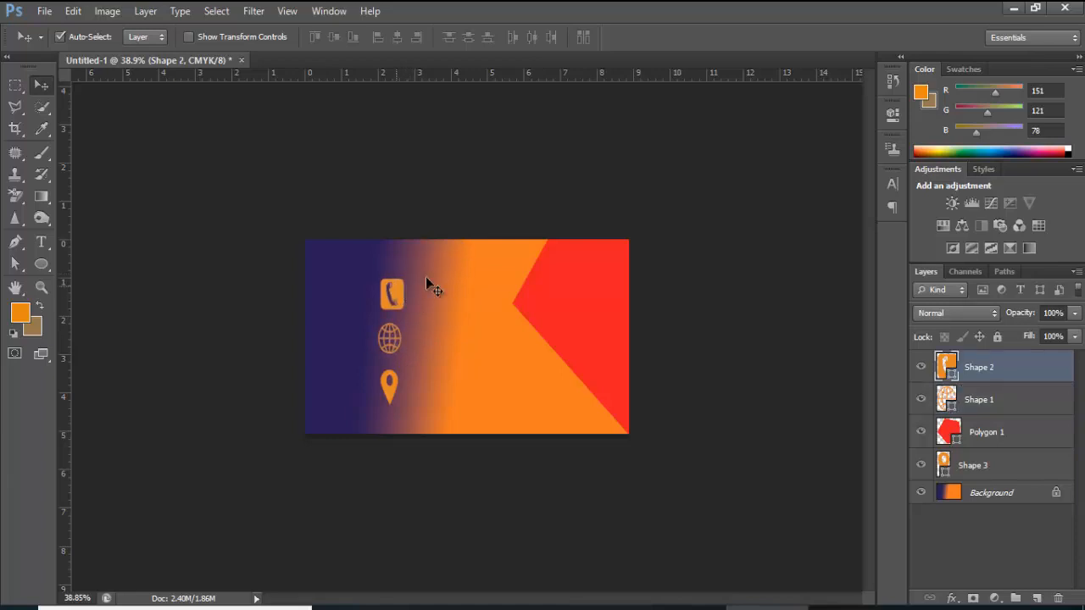
Rotate the location pin icon slightly and commit the transform
click(390, 390)
key(ctrl+t)
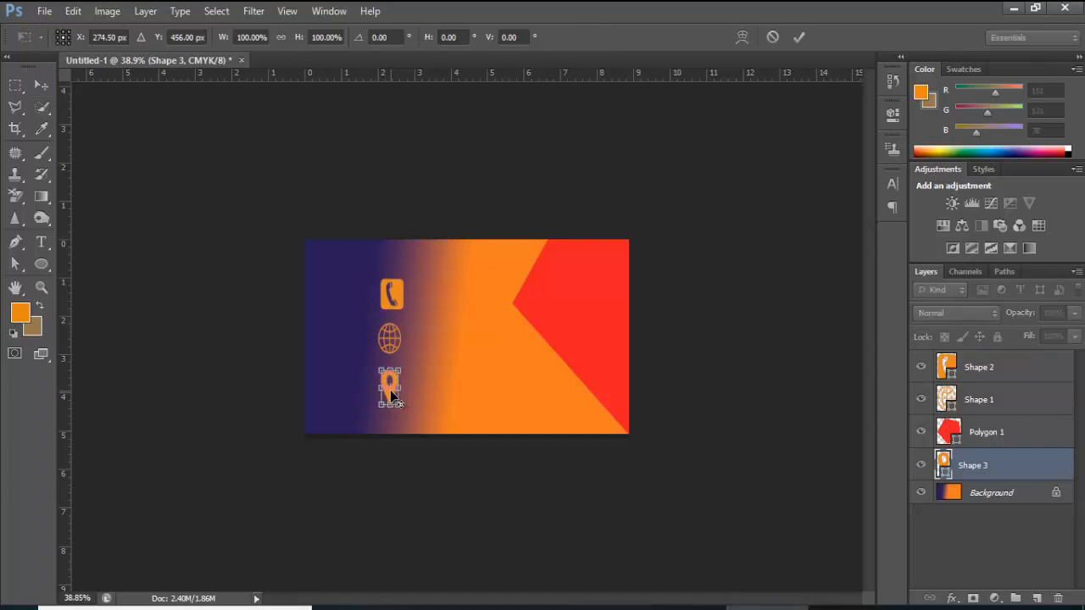
key(ctrl+plus)
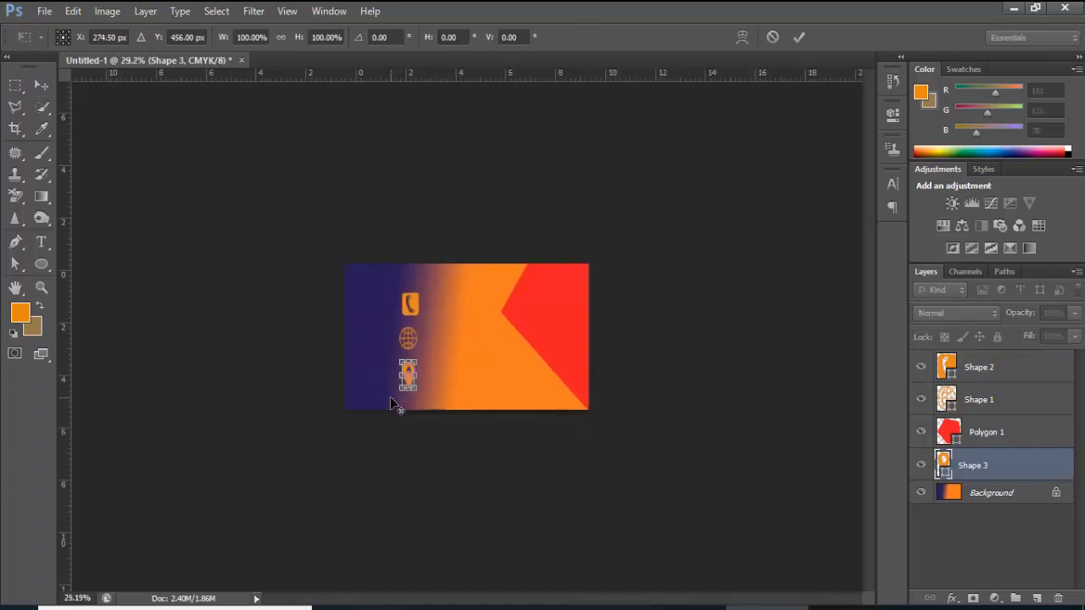
scroll(389, 403, up, 2)
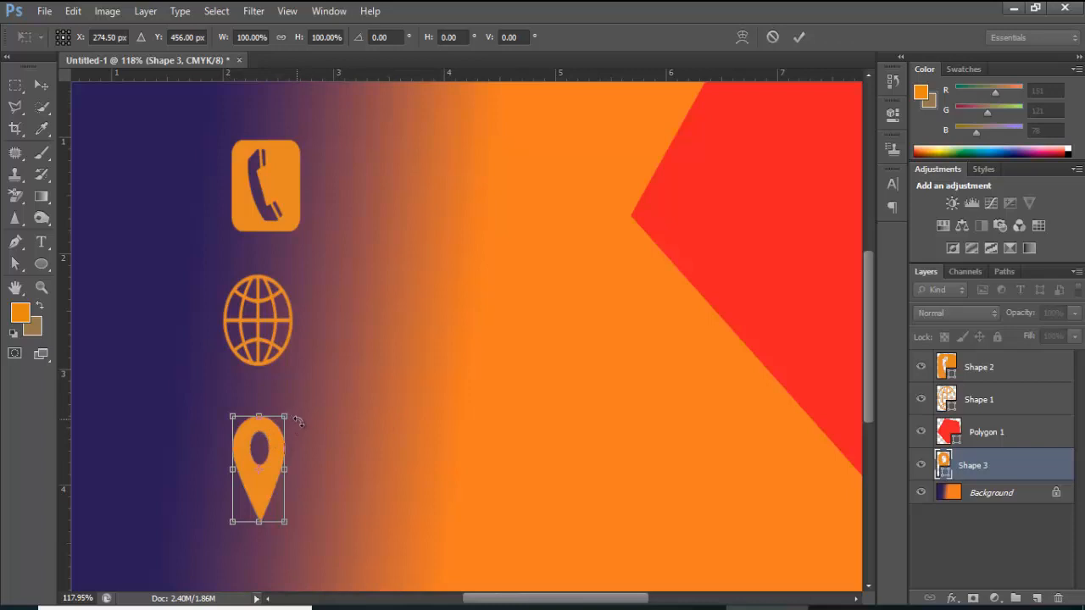
drag(296, 418, 298, 416)
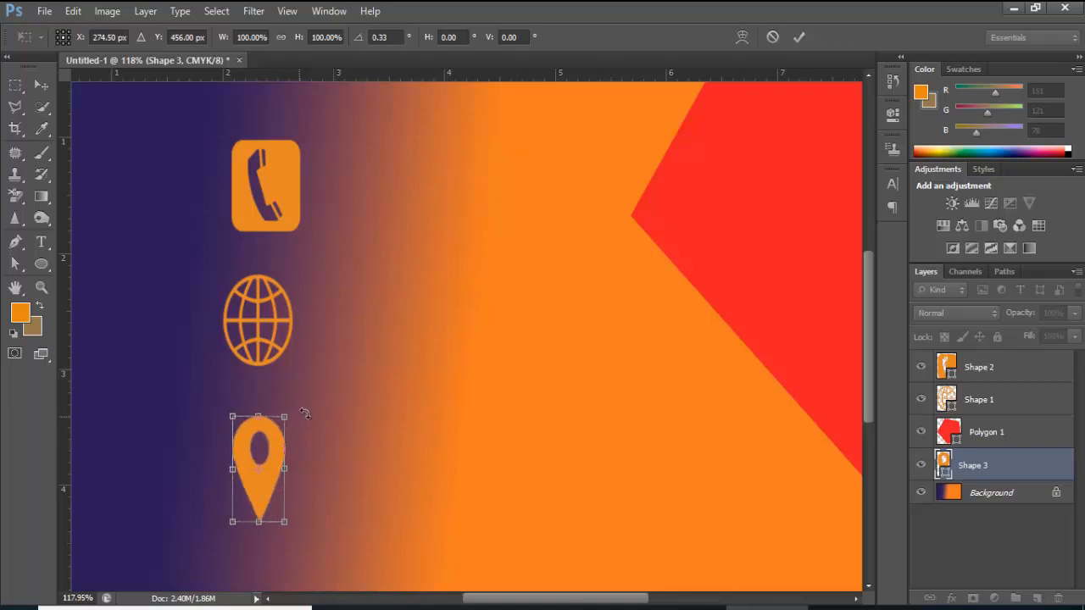
click(799, 37)
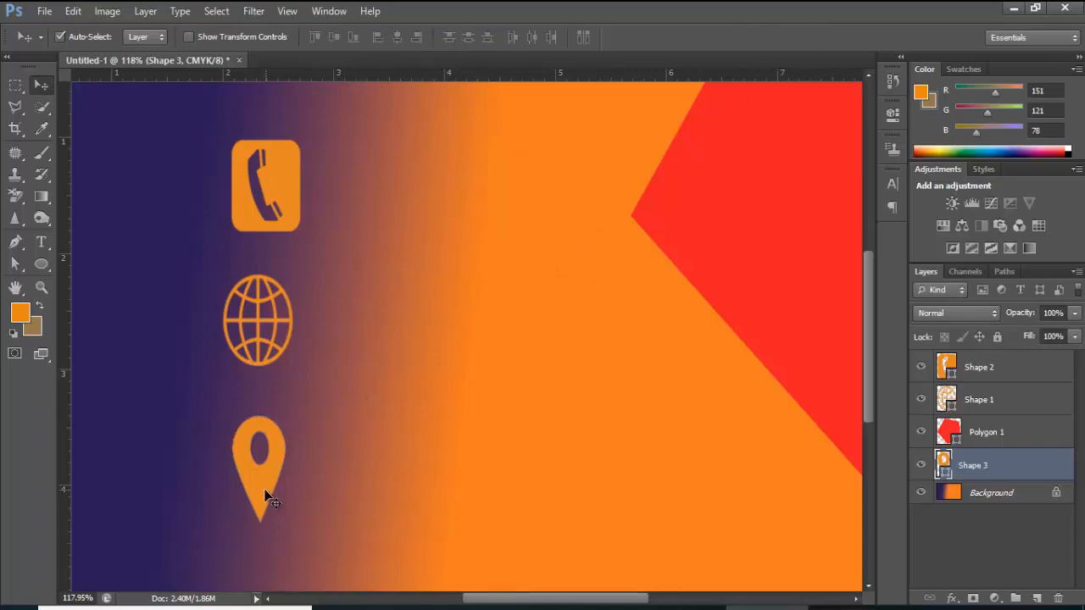
Nudge the pin so it lines up beneath the globe icon
drag(266, 497, 261, 492)
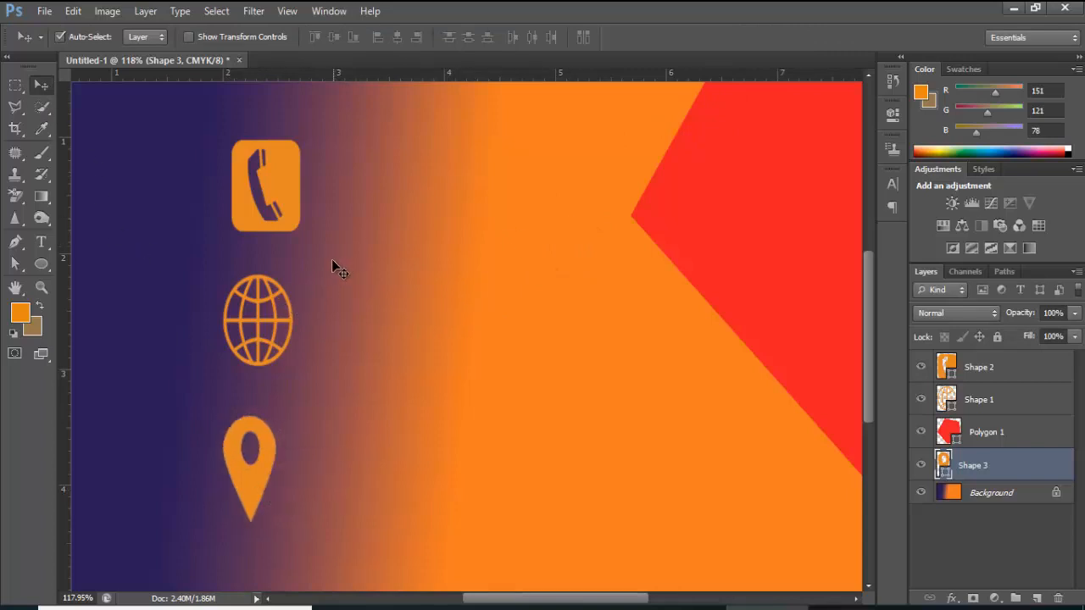
scroll(338, 262, down, 4)
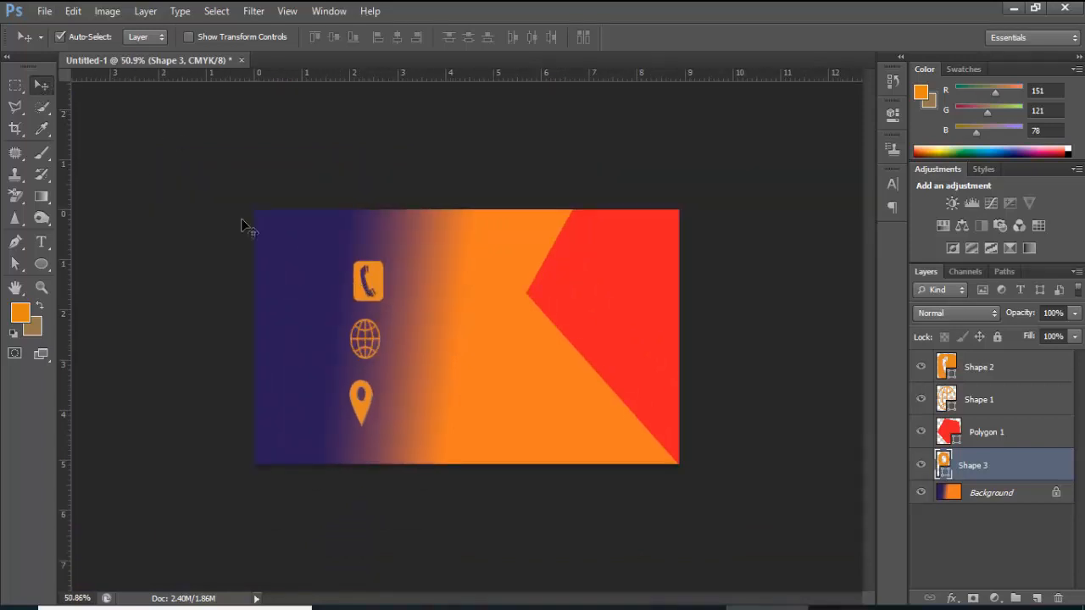
drag(369, 408, 373, 409)
Type the phone number as horizontal text beside the phone icon
click(132, 283)
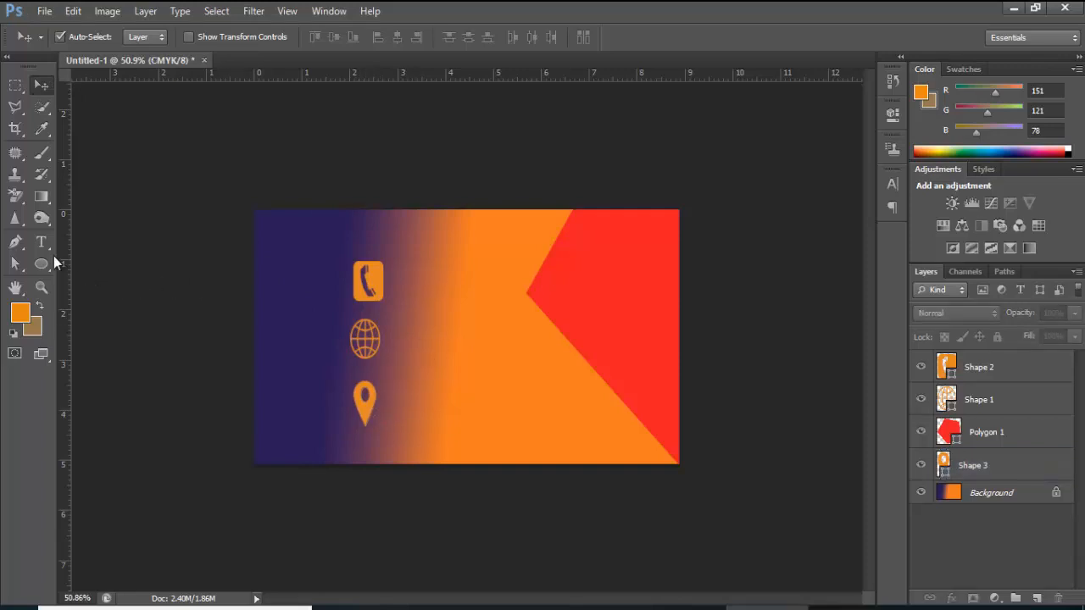
click(41, 243)
click(111, 241)
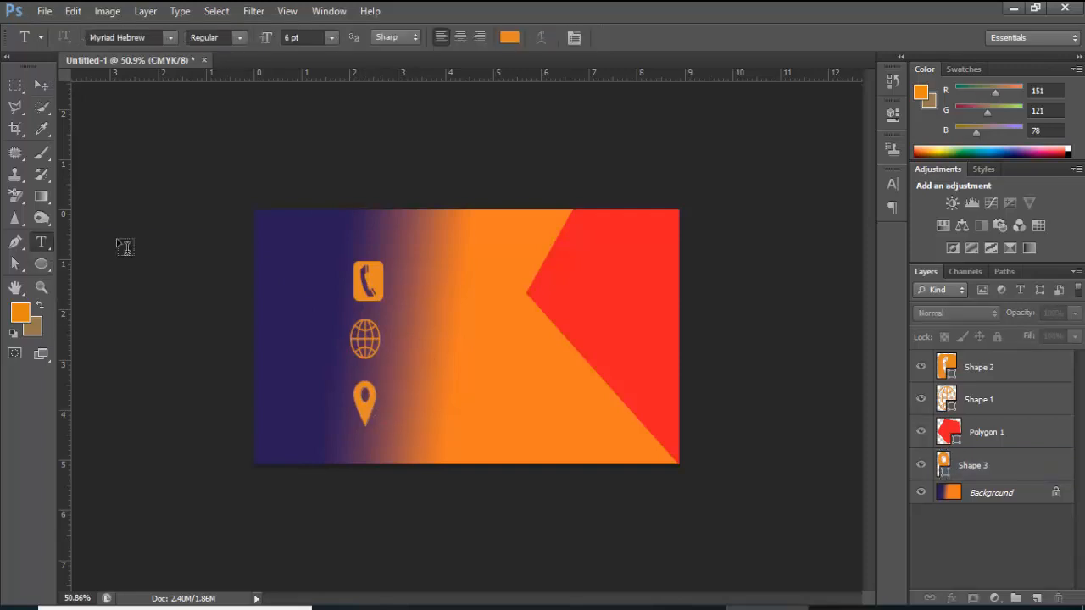
click(404, 286)
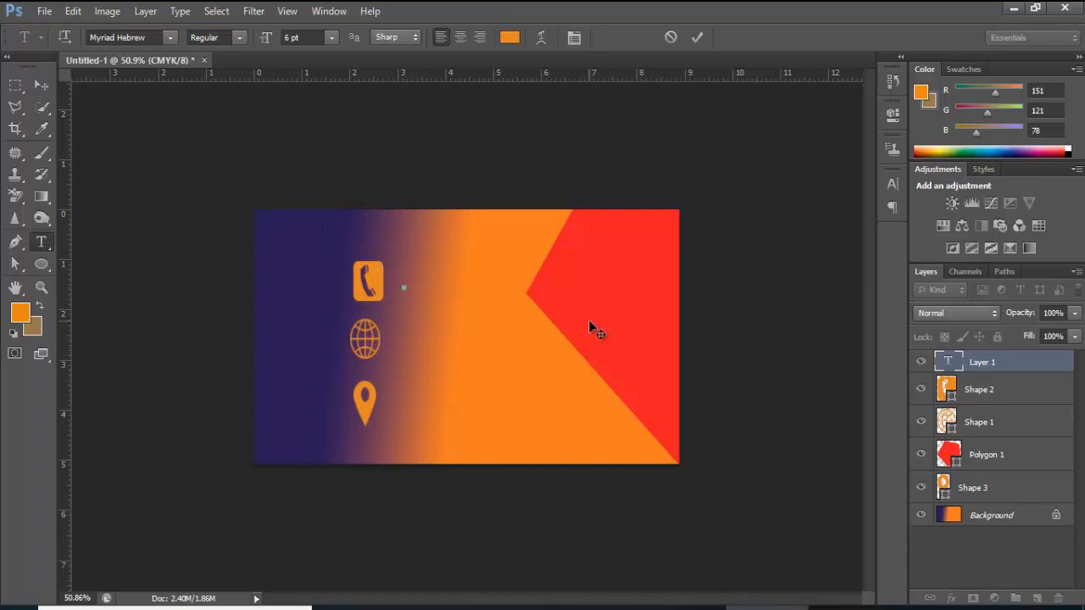
click(706, 37)
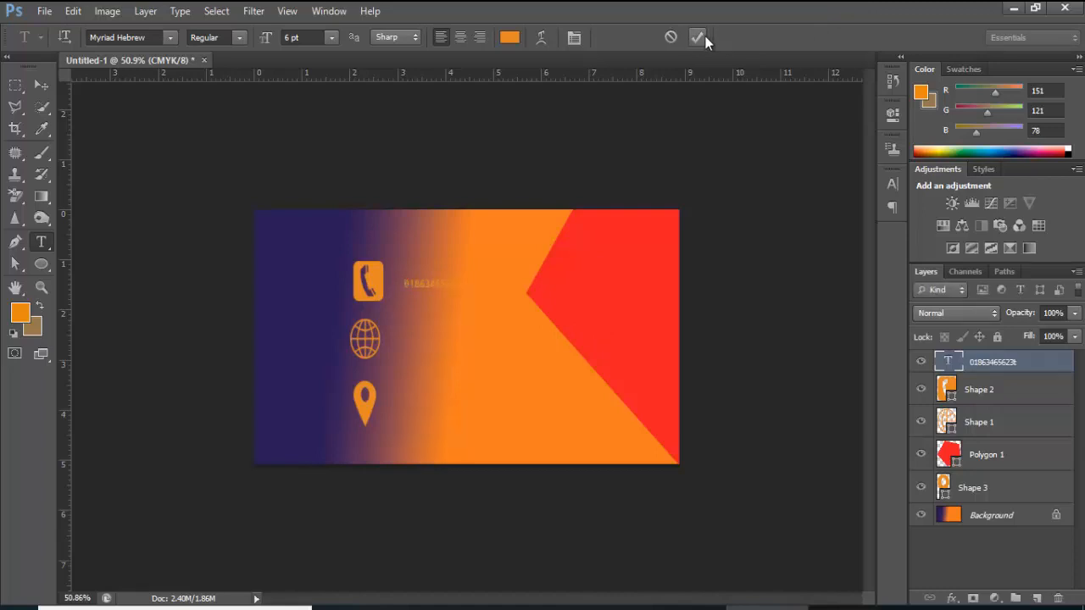
right_click(40, 240)
click(82, 239)
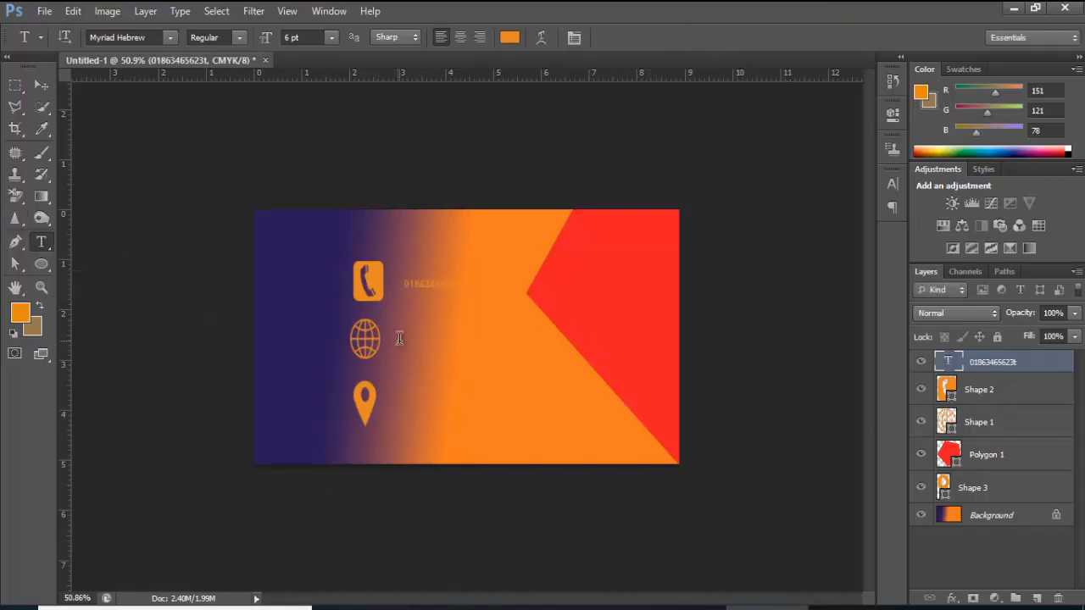
click(401, 335)
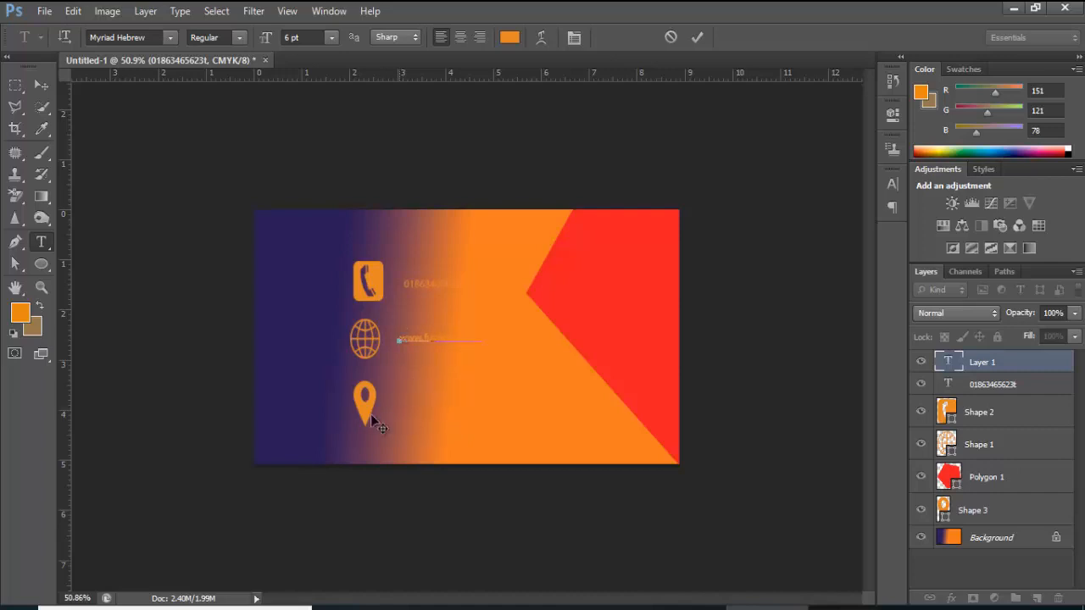
click(696, 37)
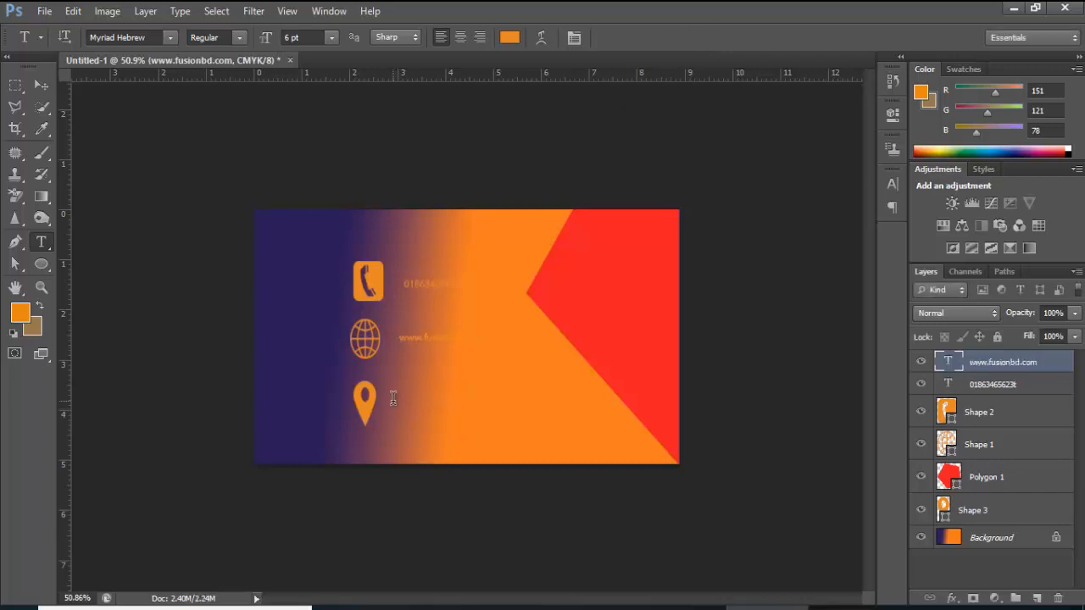
click(392, 400)
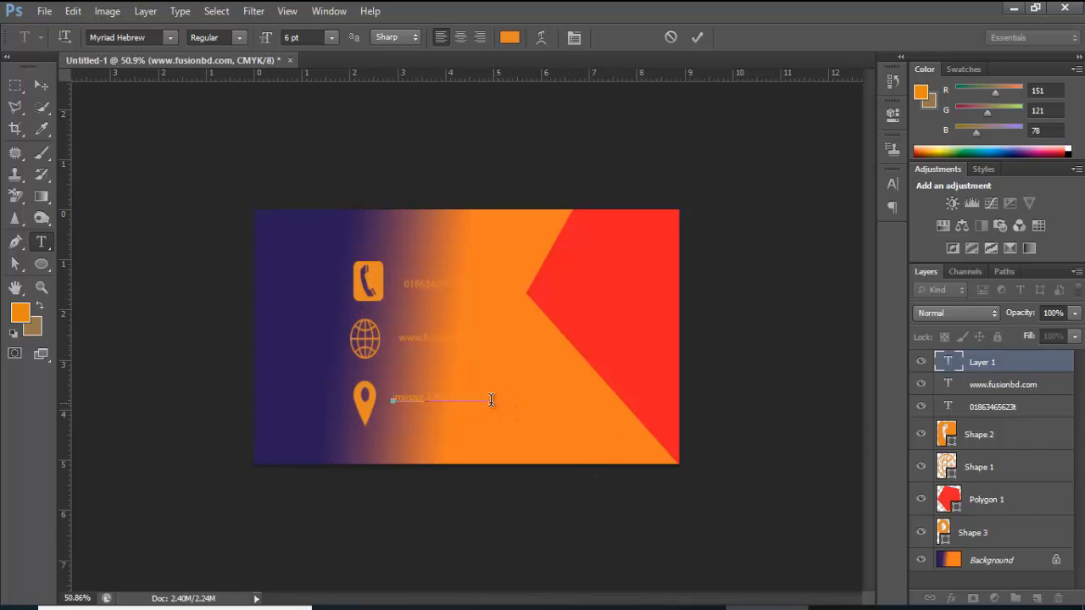
Recolour the address text near-black and commit it
drag(485, 400, 395, 399)
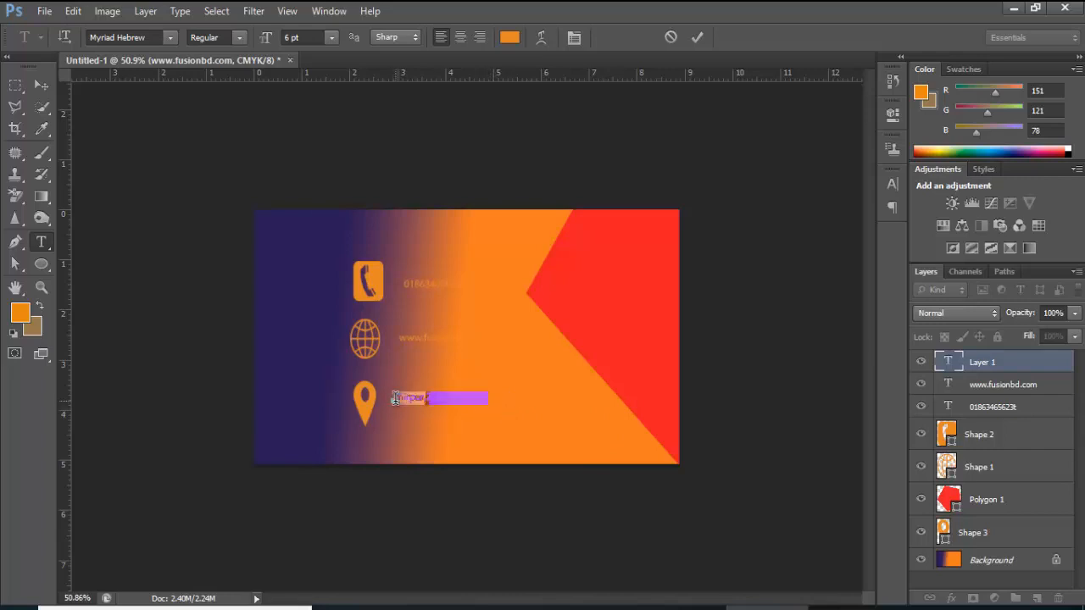
click(511, 40)
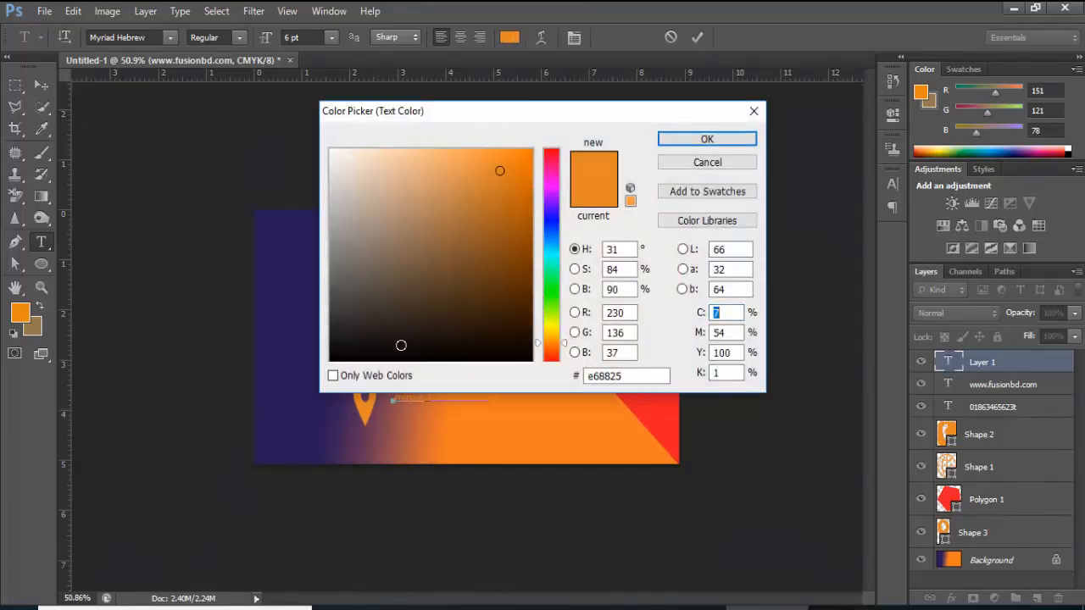
click(370, 349)
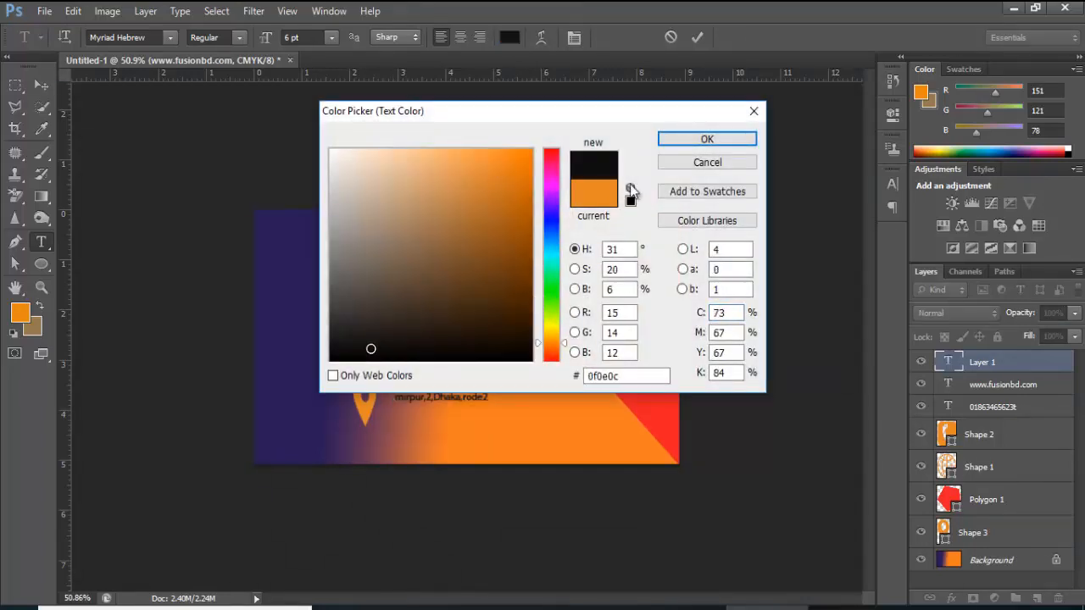
click(717, 140)
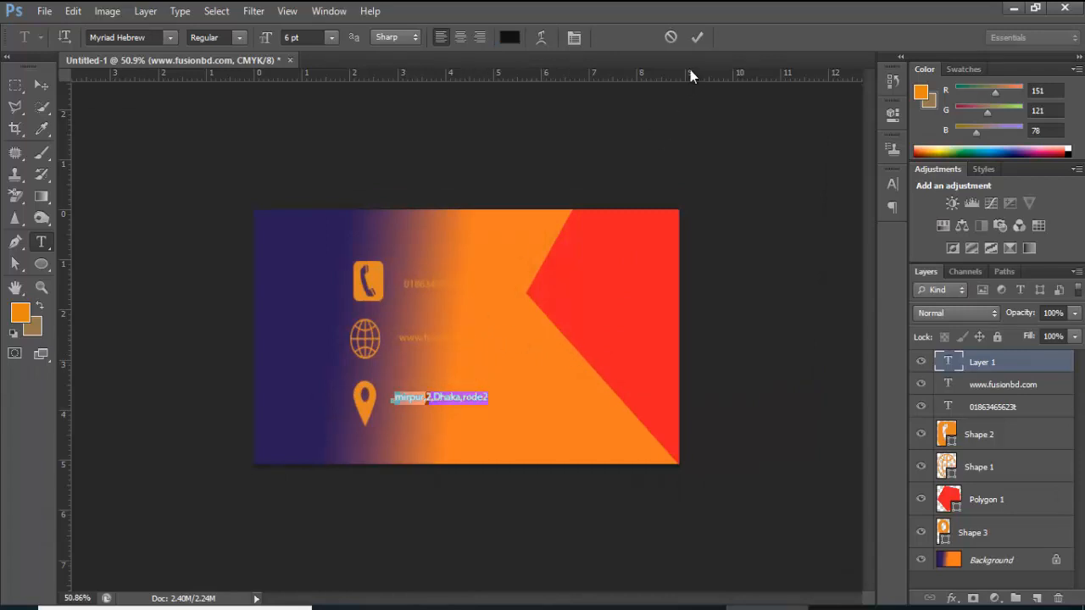
click(697, 37)
click(471, 361)
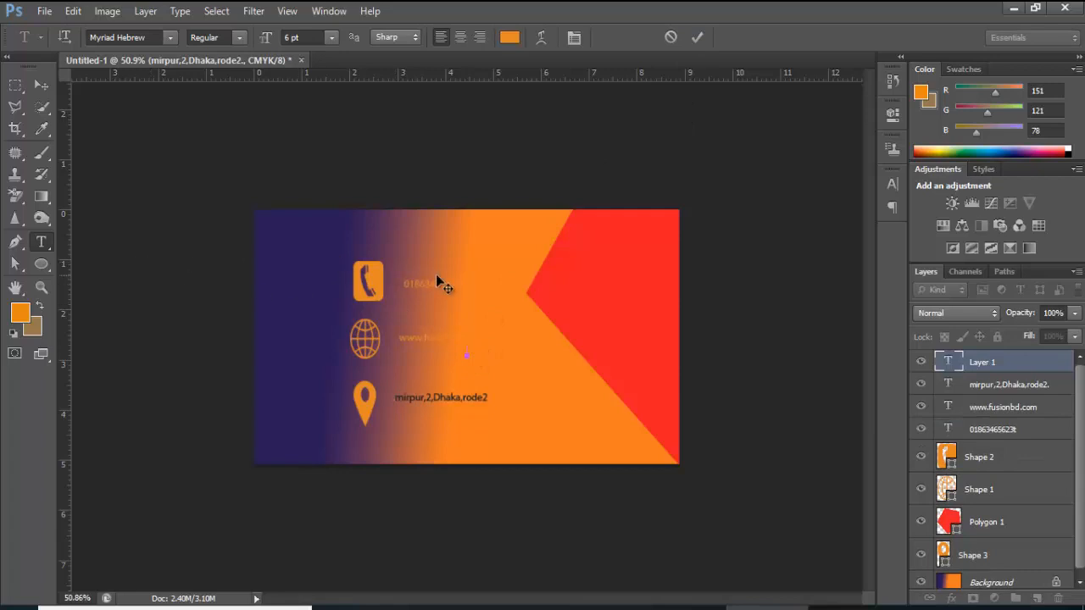
right_click(40, 252)
click(90, 241)
click(982, 388)
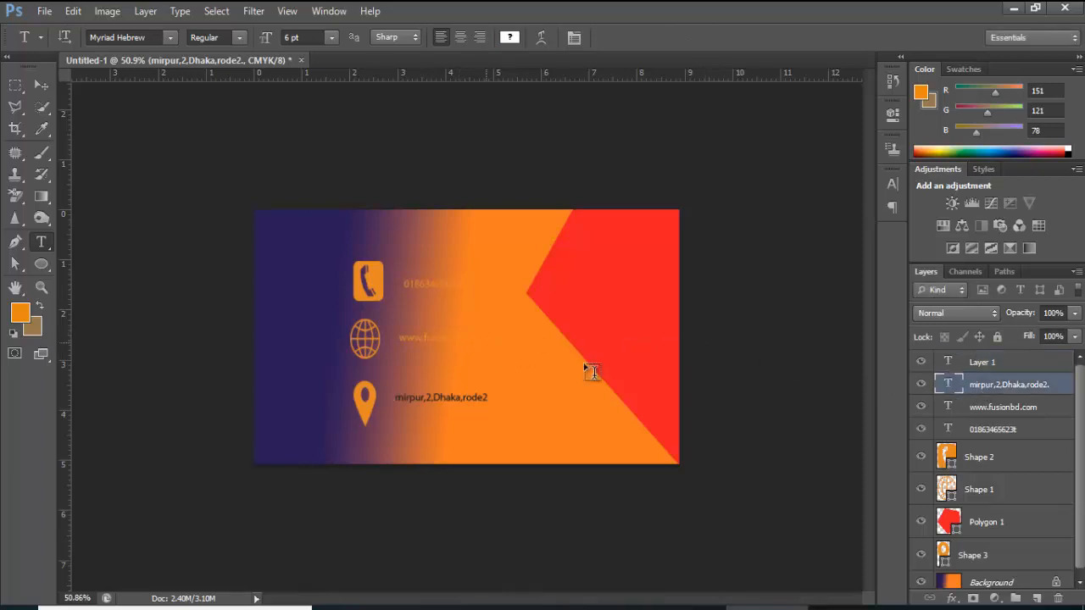
click(986, 413)
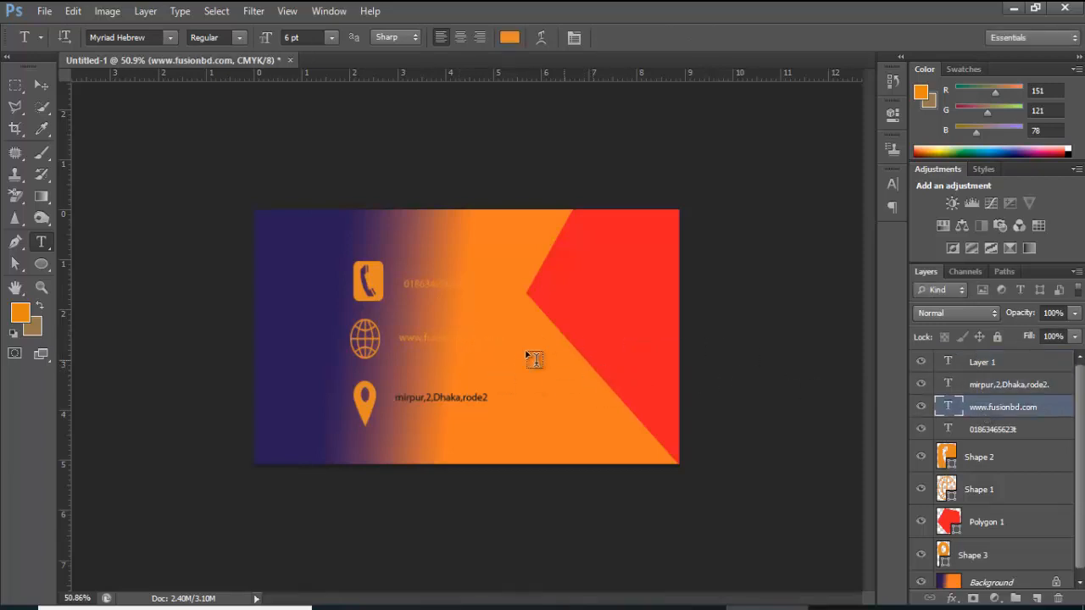
click(474, 338)
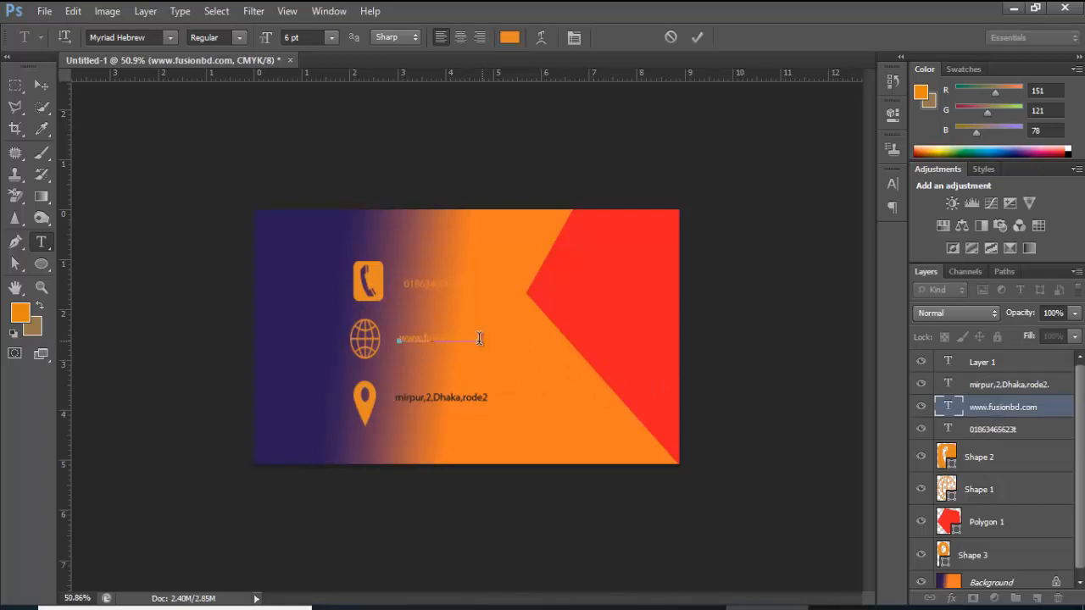
drag(483, 339, 397, 337)
click(506, 43)
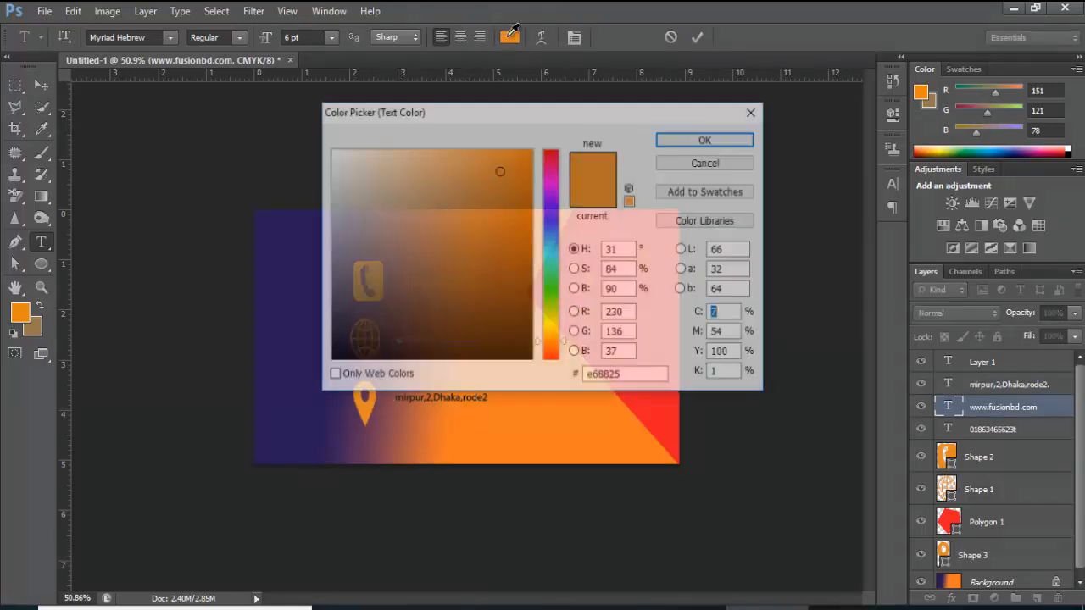
click(402, 355)
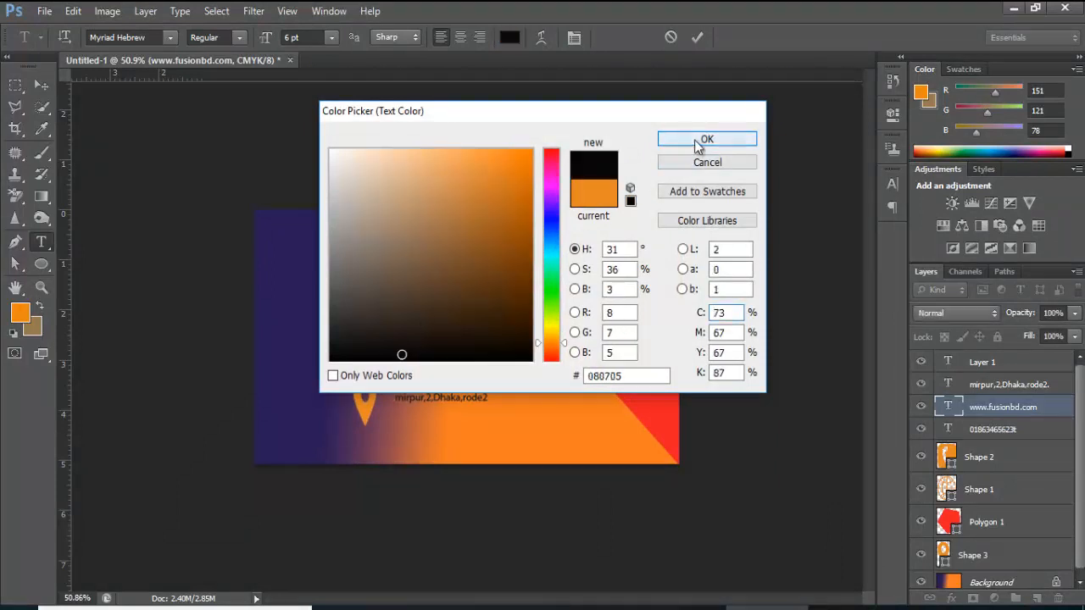
click(704, 139)
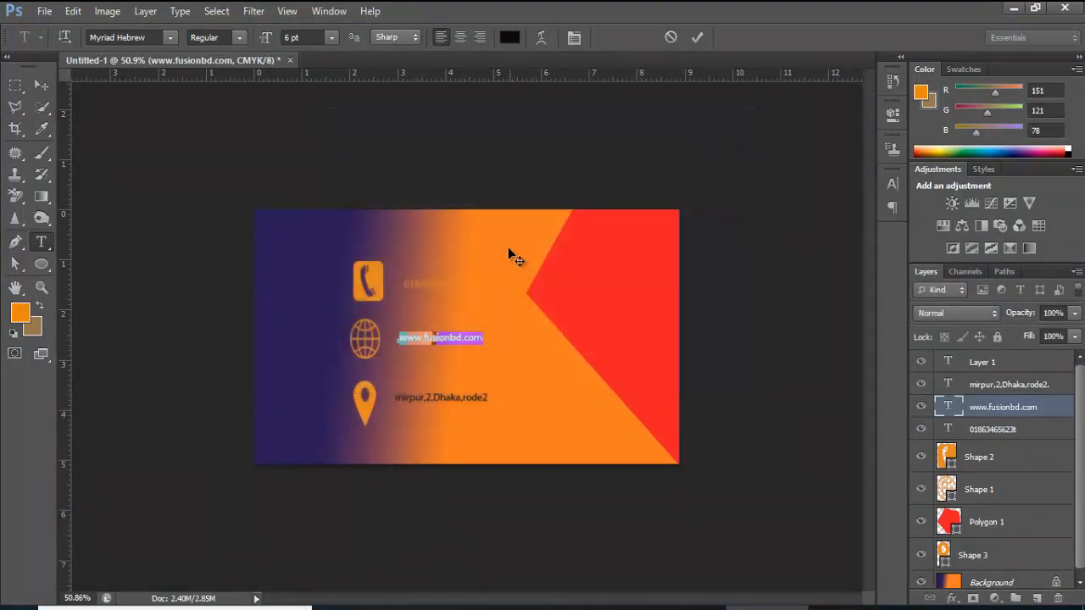
click(699, 37)
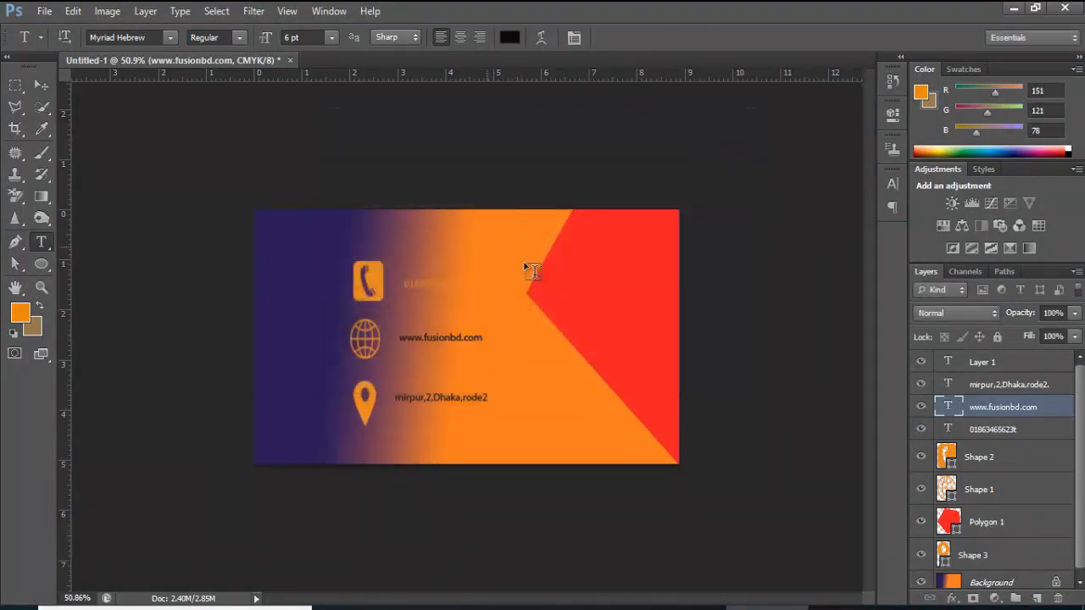
Apply a near-black colour to the phone number text
click(987, 430)
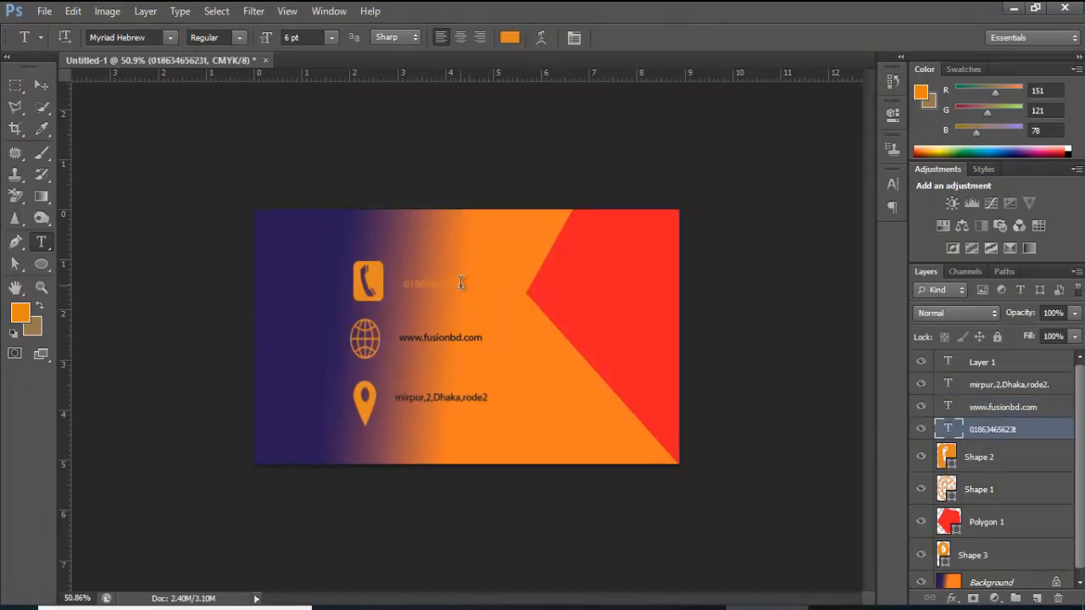
drag(465, 283, 411, 283)
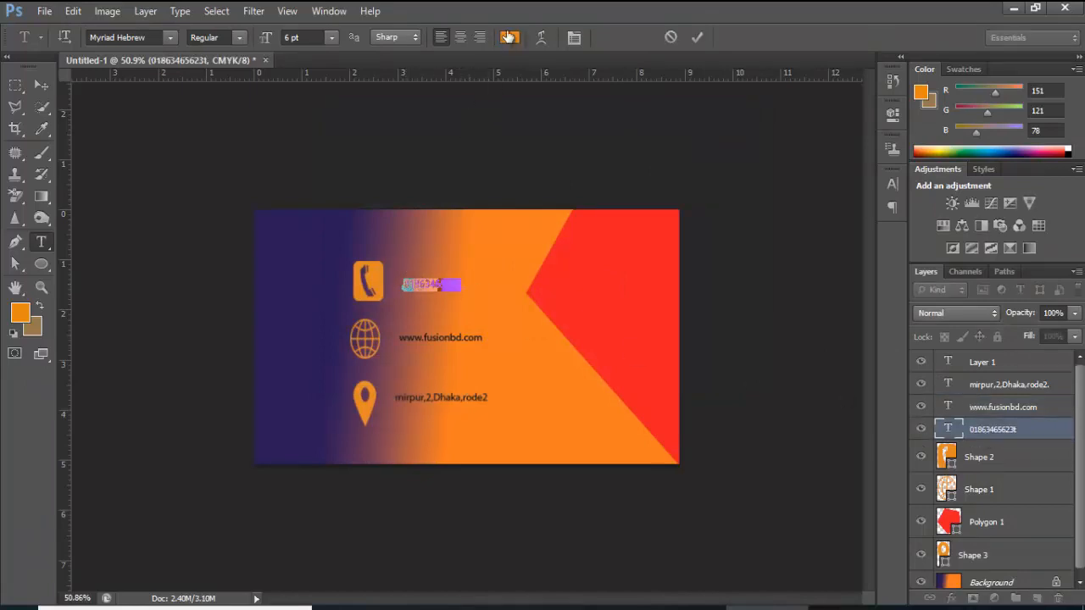
click(508, 39)
click(430, 354)
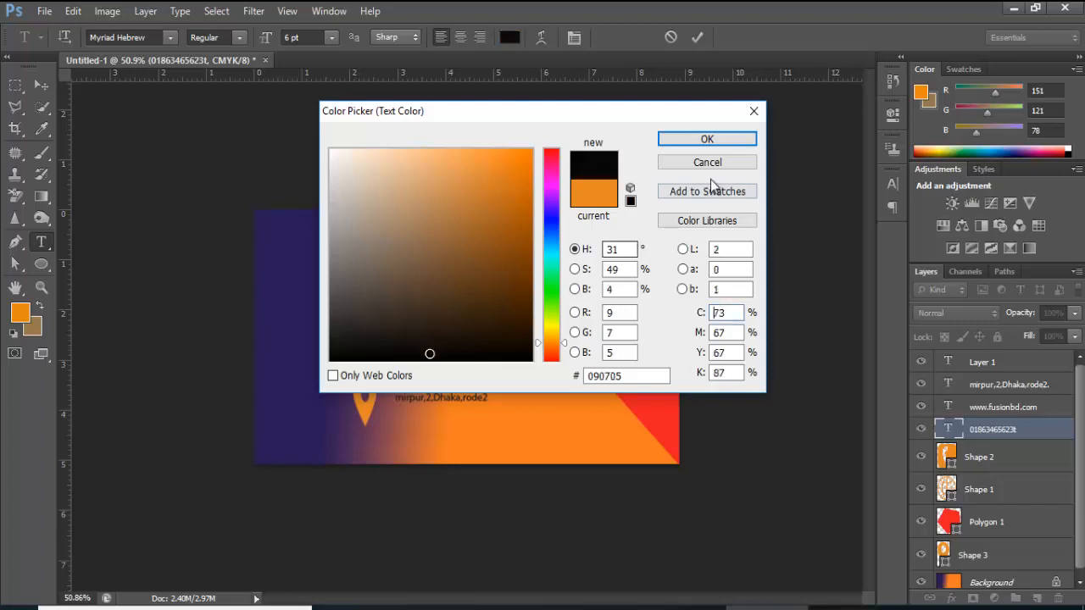
click(717, 143)
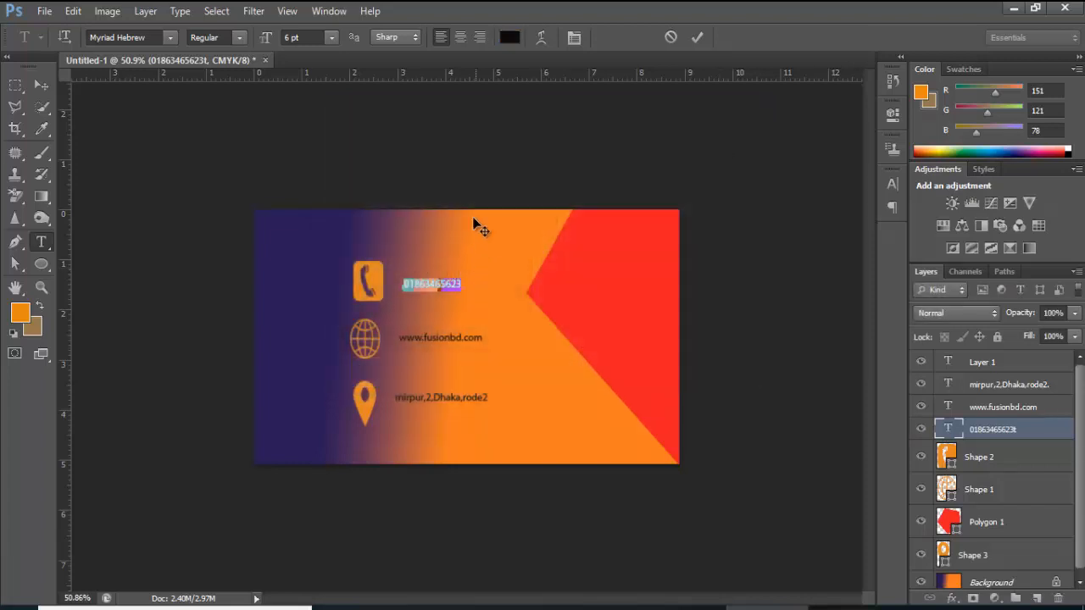
Set the phone number and website text to 9 pt
click(332, 39)
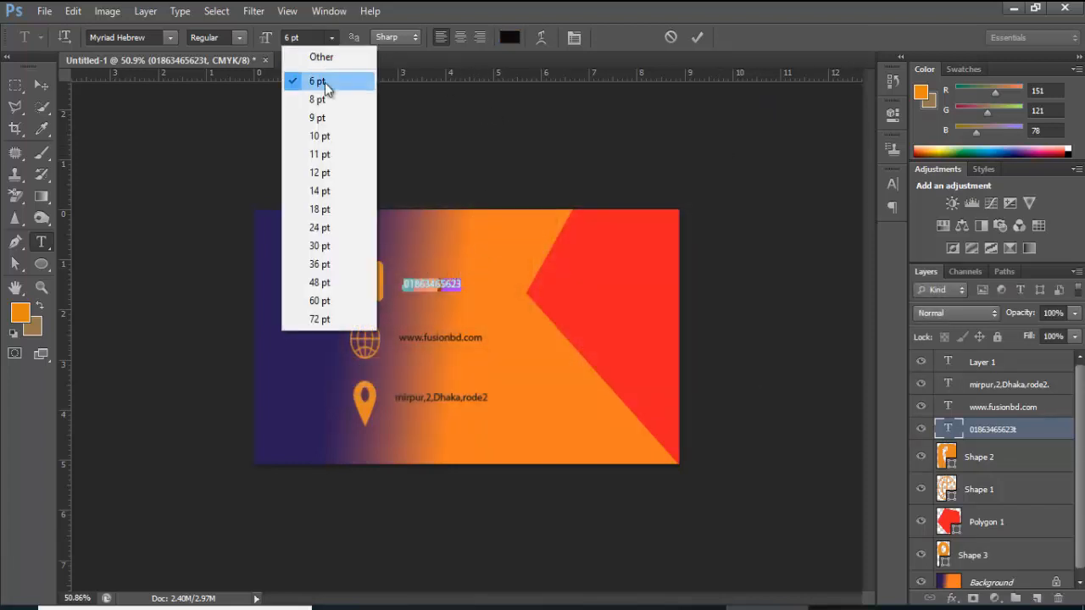
click(320, 119)
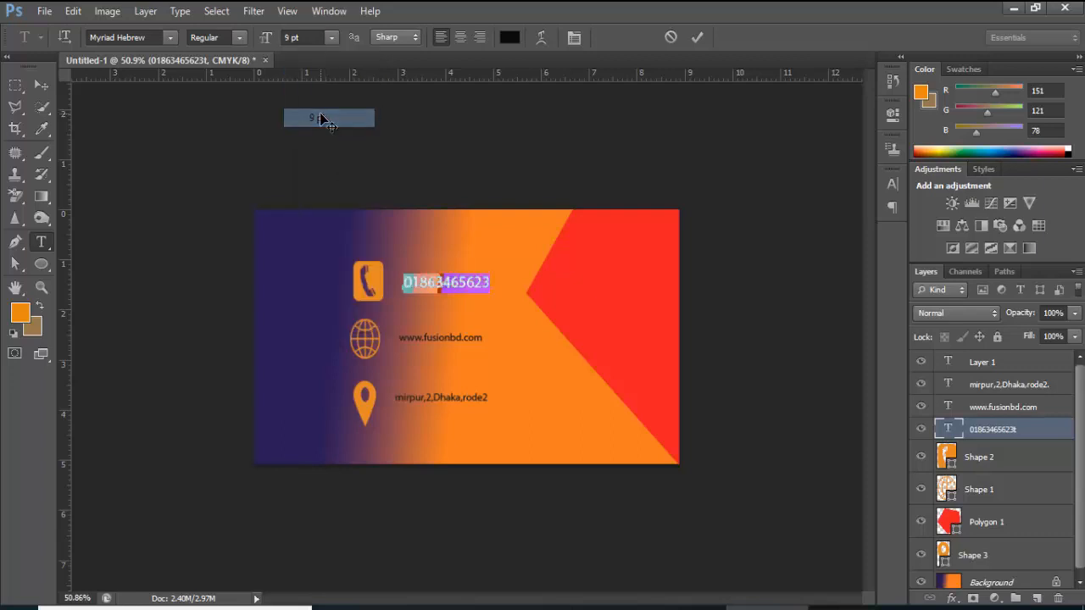
click(696, 38)
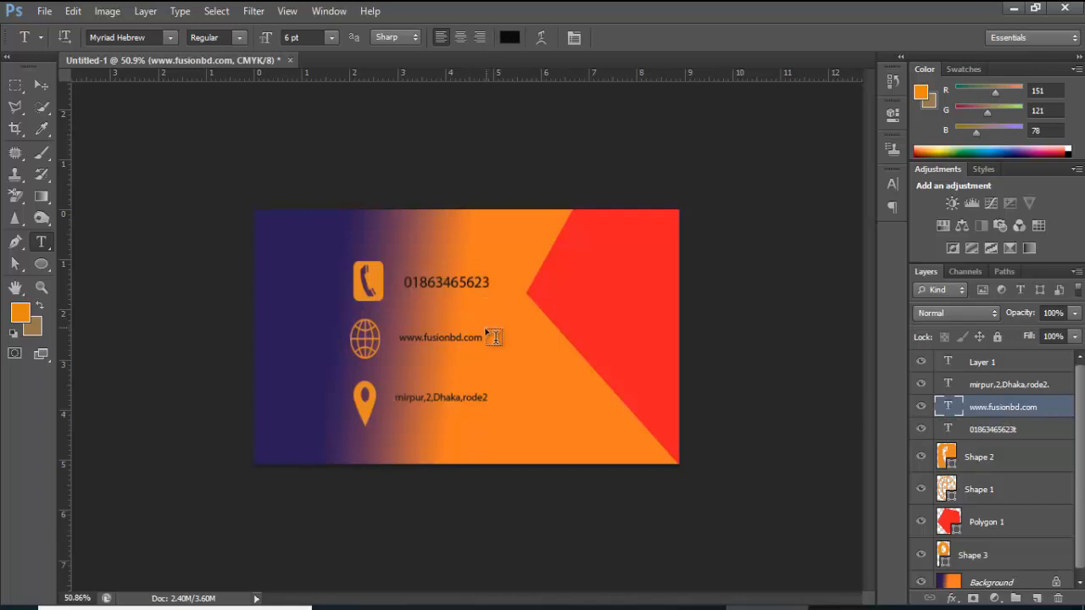
drag(479, 333, 398, 334)
click(332, 37)
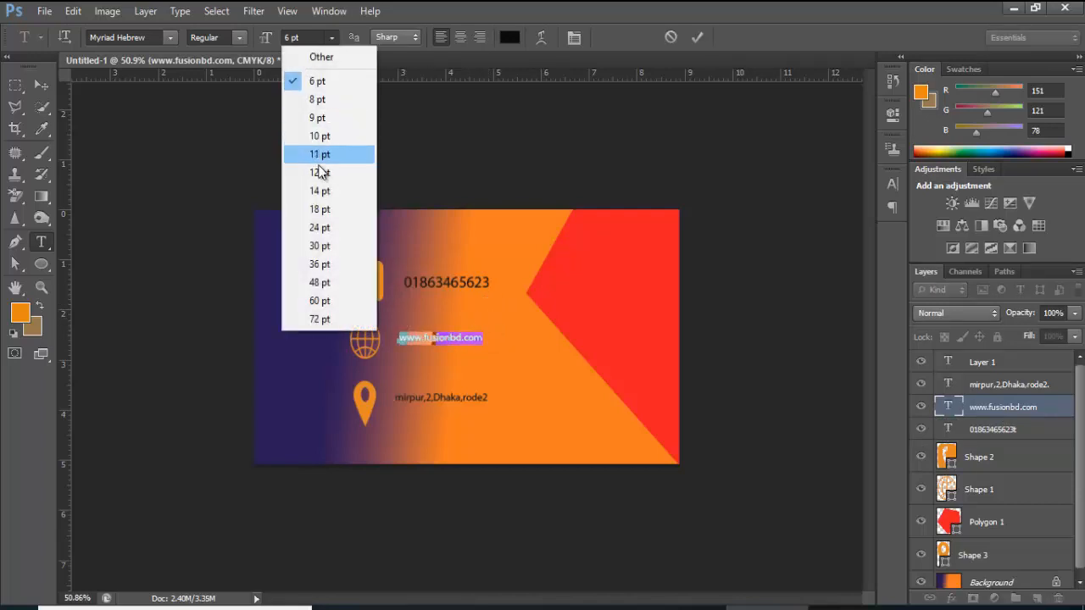
click(319, 117)
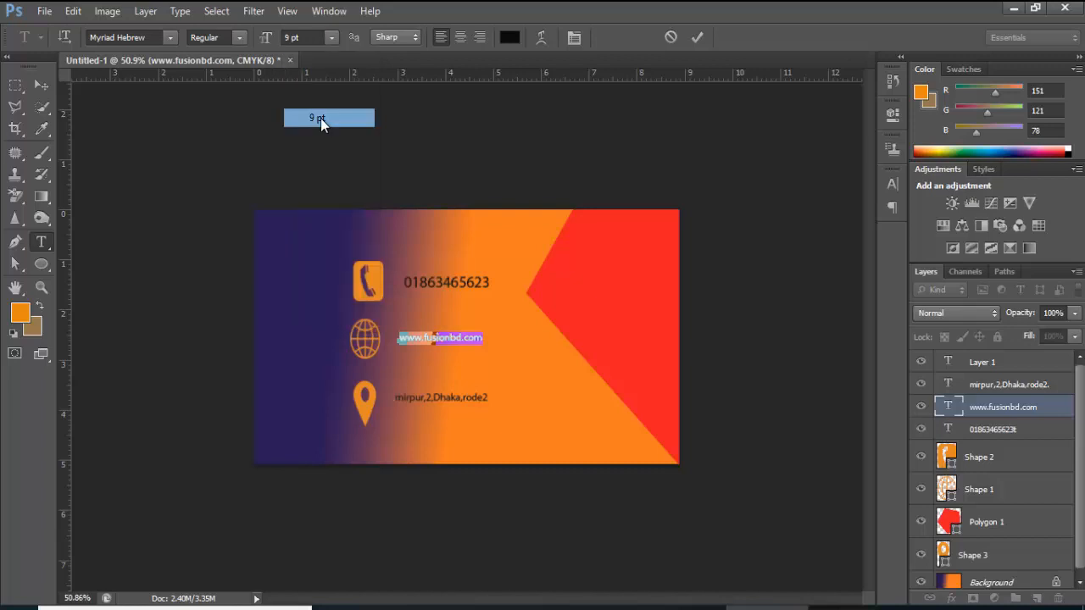
click(696, 40)
Enlarge the address text to 9 pt and commit
click(455, 398)
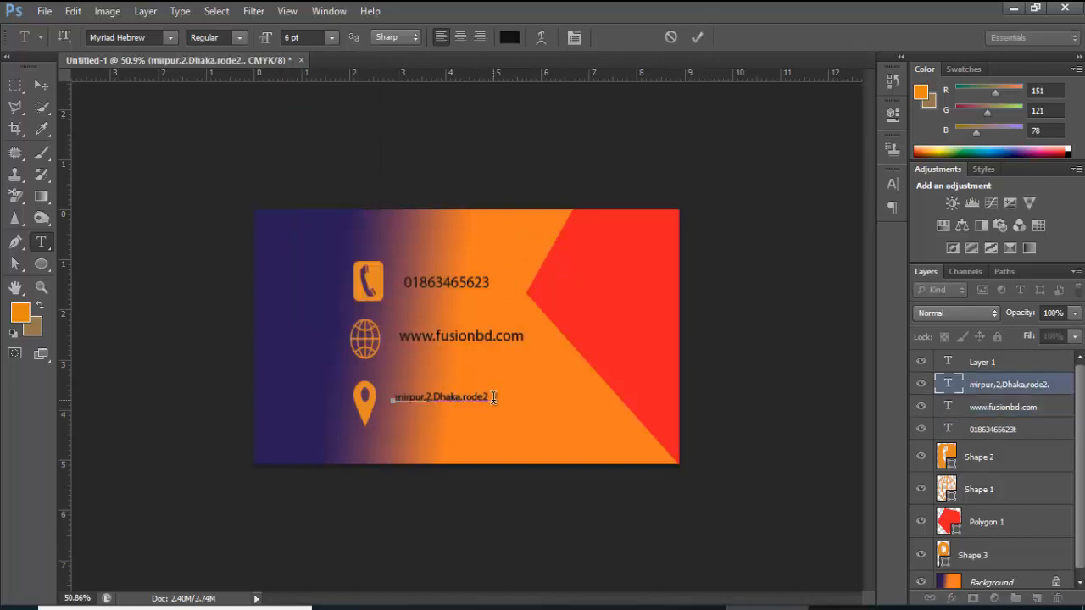
drag(496, 397, 392, 401)
click(331, 37)
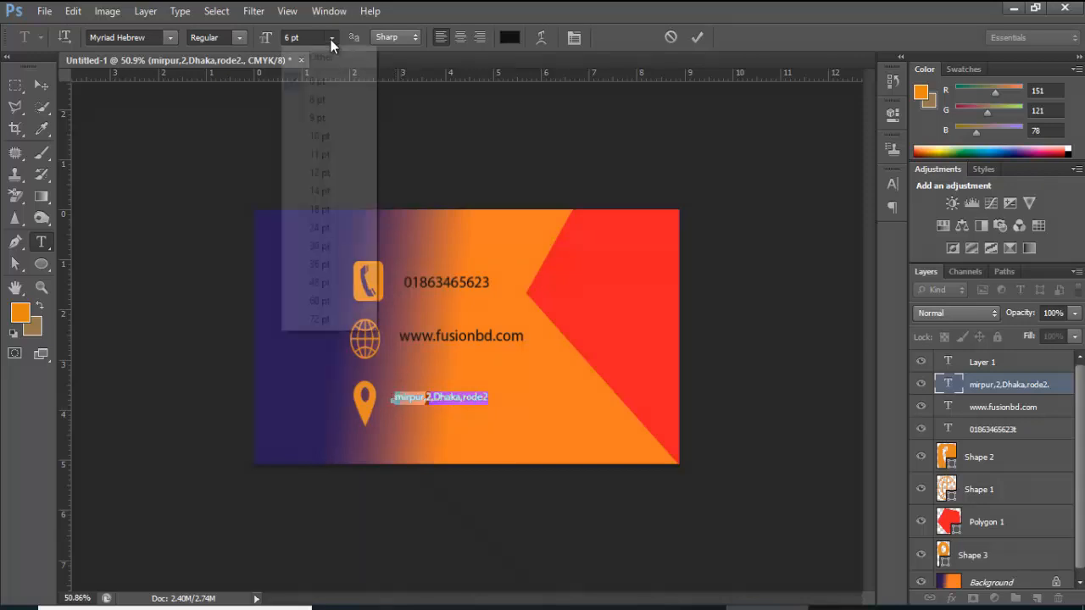
click(320, 118)
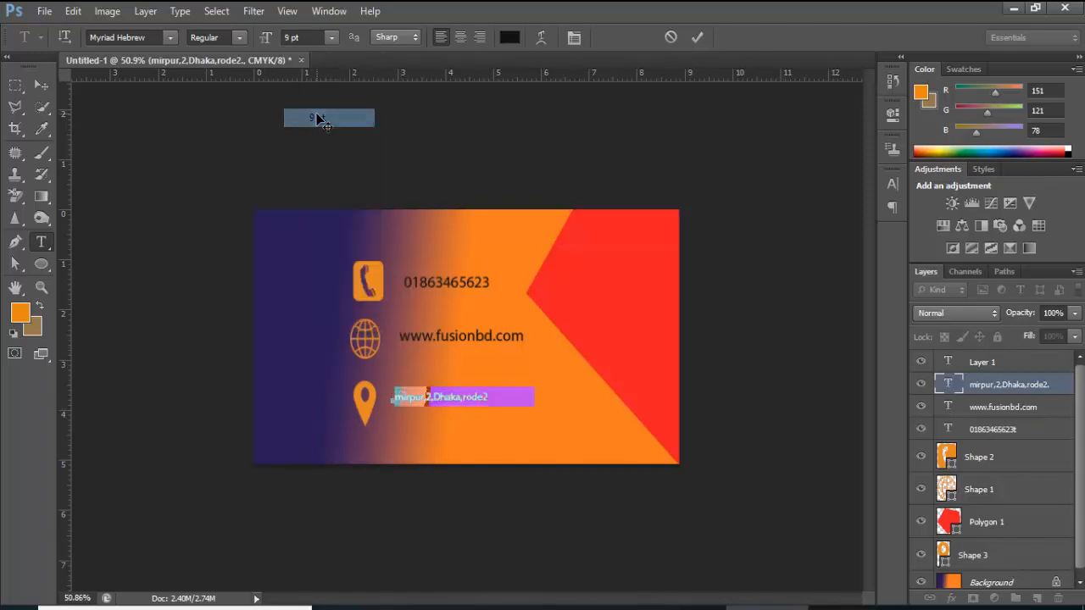
click(697, 39)
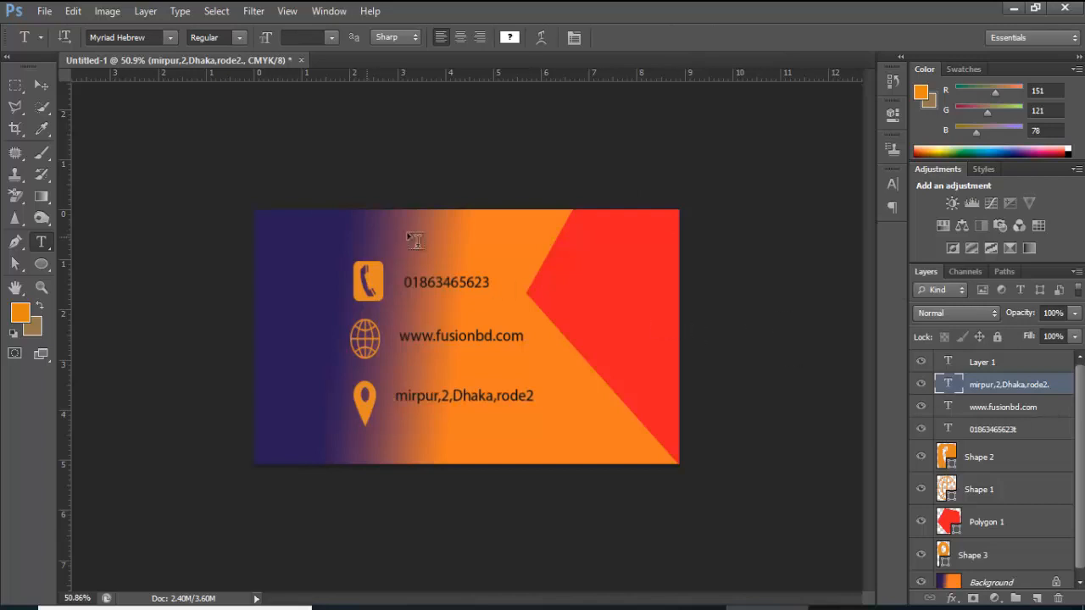
click(46, 86)
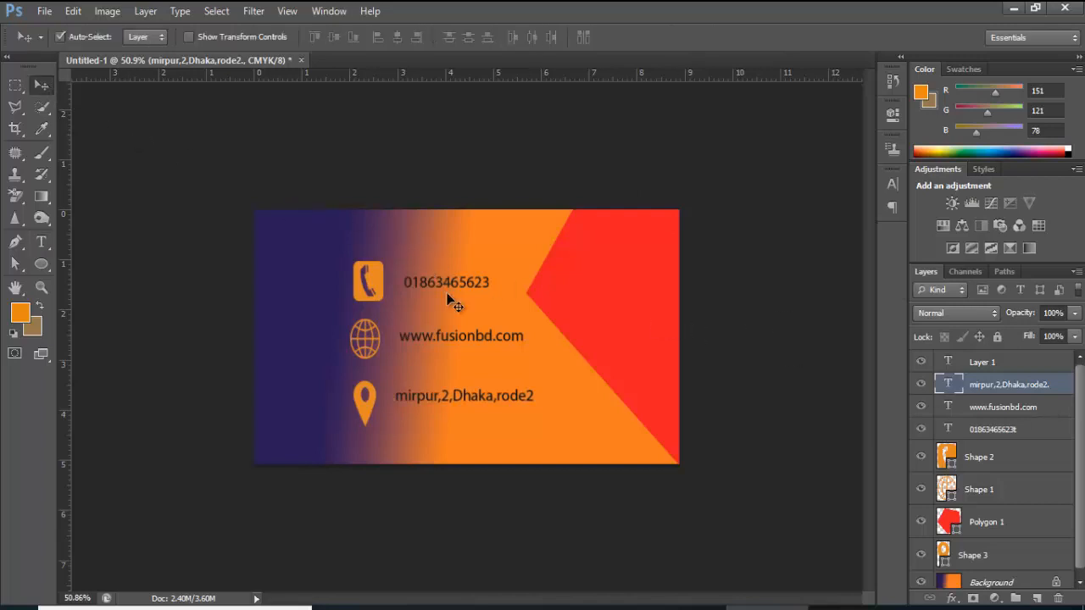
Drag the phone number, website and address lines left toward their icons
drag(443, 290, 426, 284)
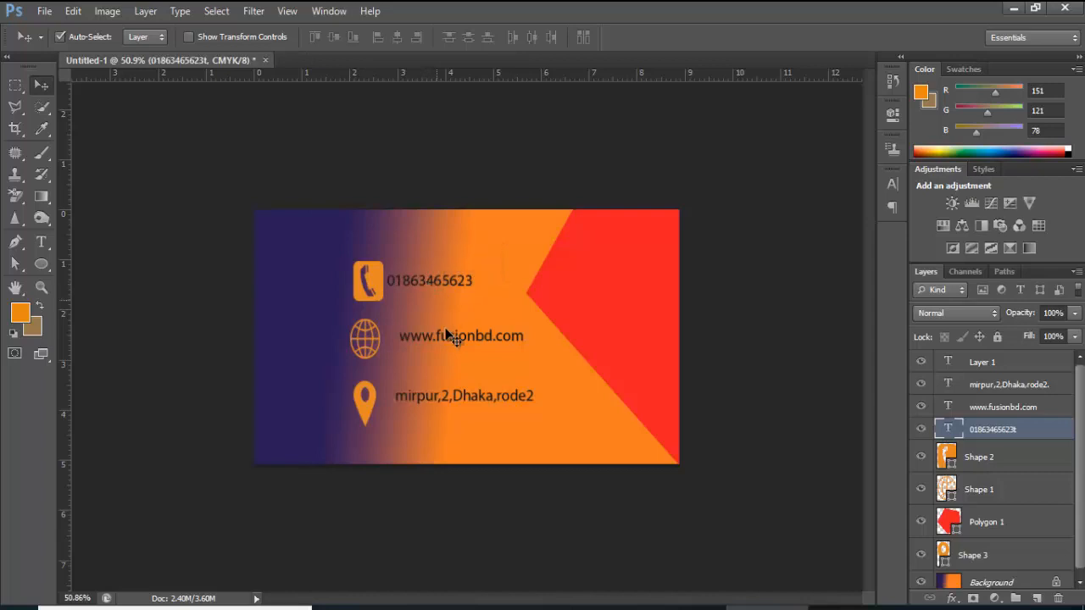
drag(450, 341, 430, 344)
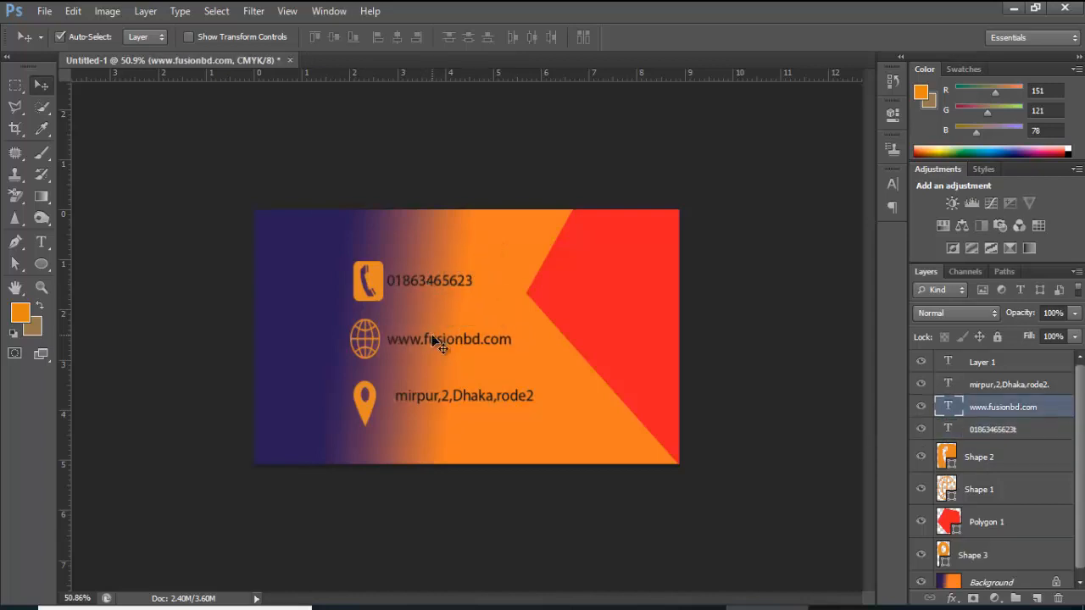
click(455, 398)
drag(451, 399, 440, 399)
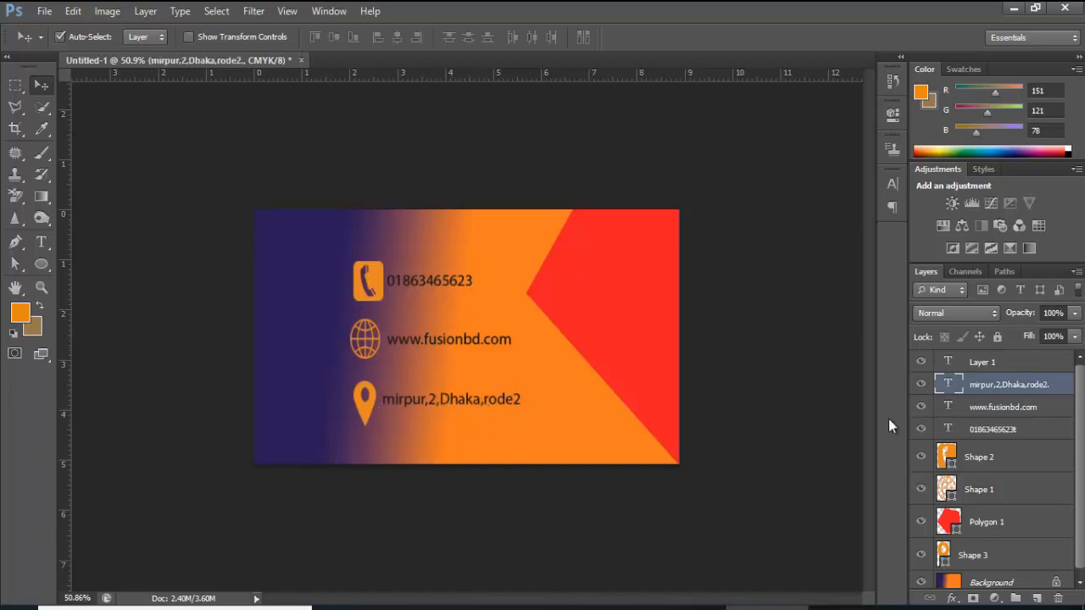
Enable Drop Shadow in the address text's Layer Style and confirm it
double_click(1061, 386)
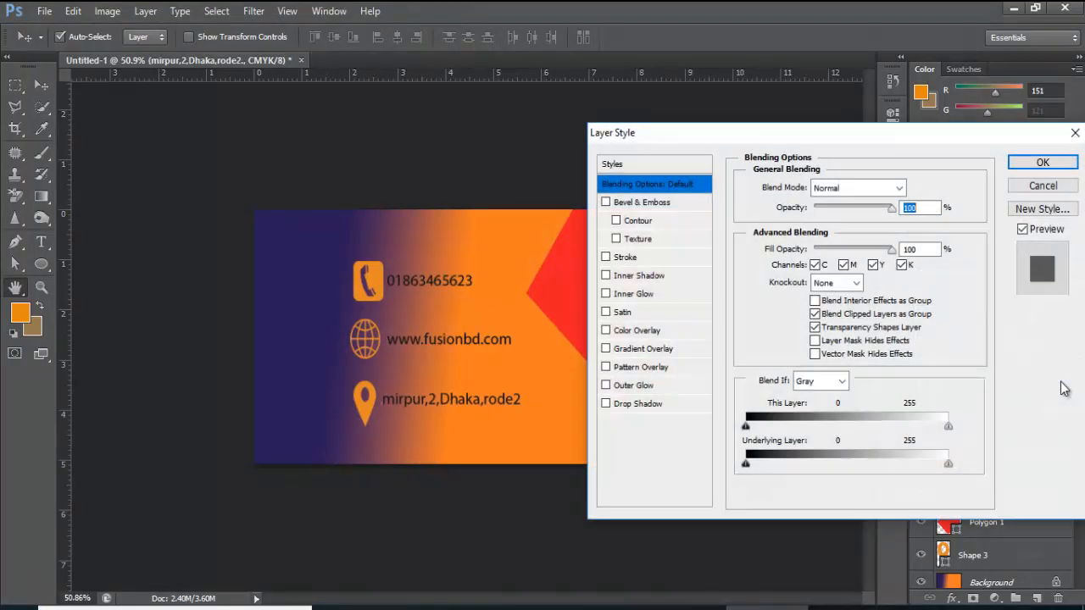
click(605, 404)
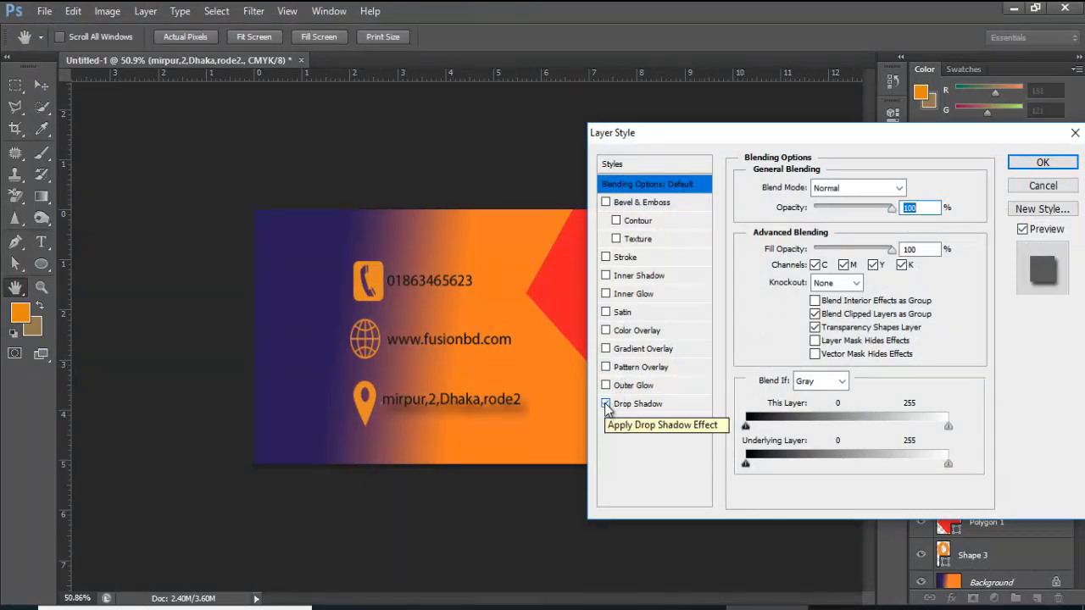
click(605, 405)
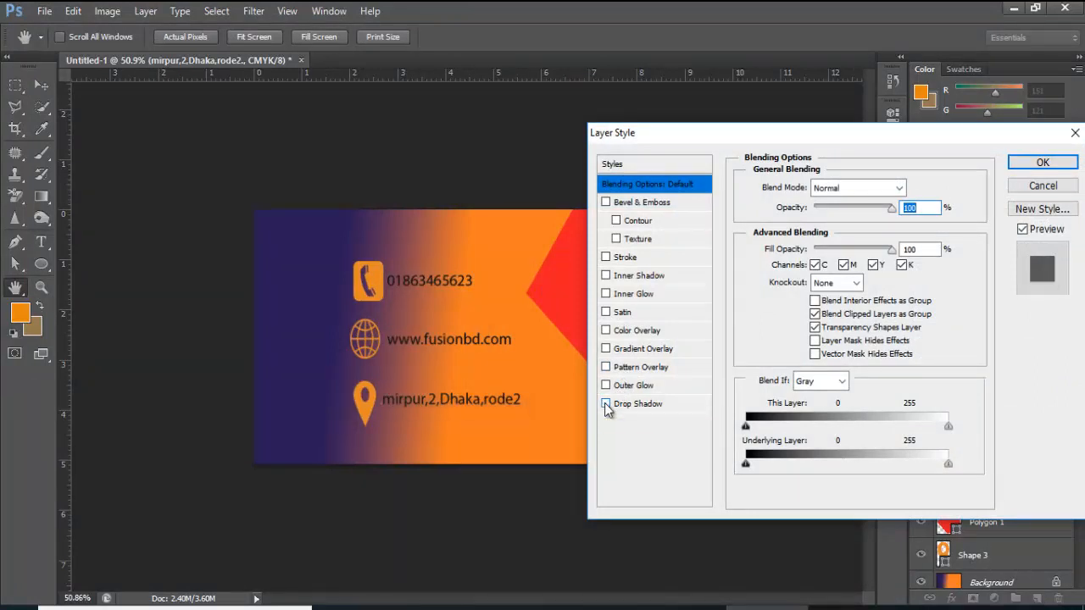
click(605, 404)
click(605, 404)
click(605, 405)
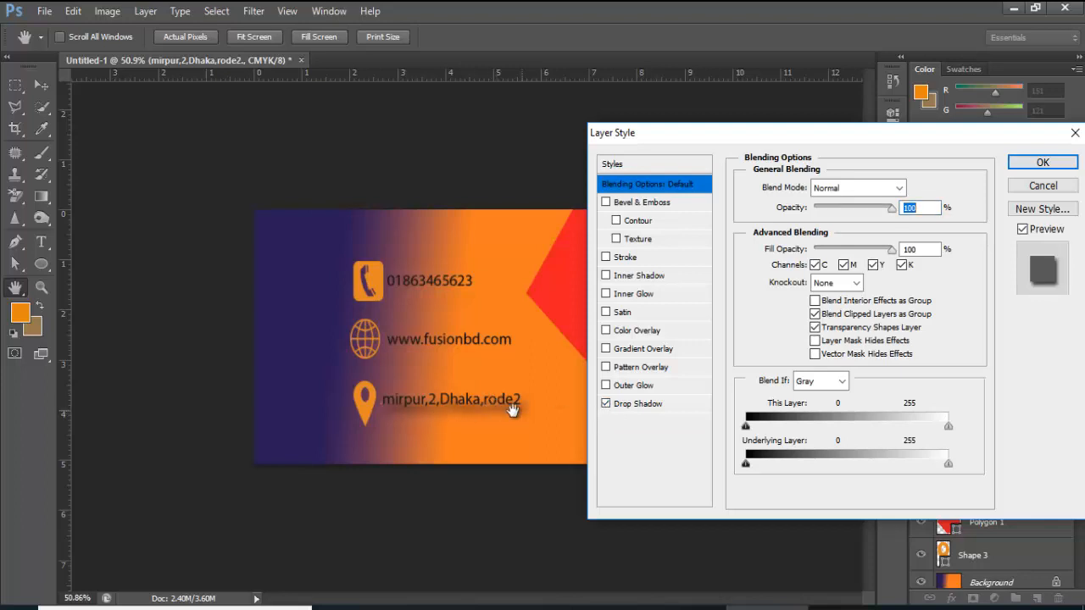
click(606, 404)
click(606, 404)
key(Return)
click(479, 345)
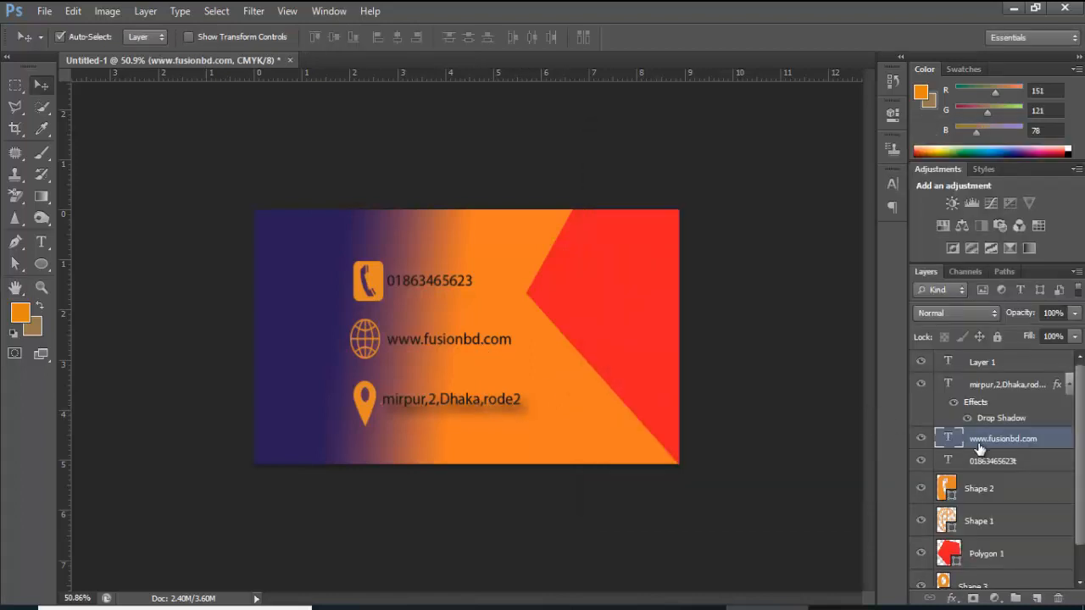
Add a drop shadow to the website text
double_click(983, 444)
click(606, 404)
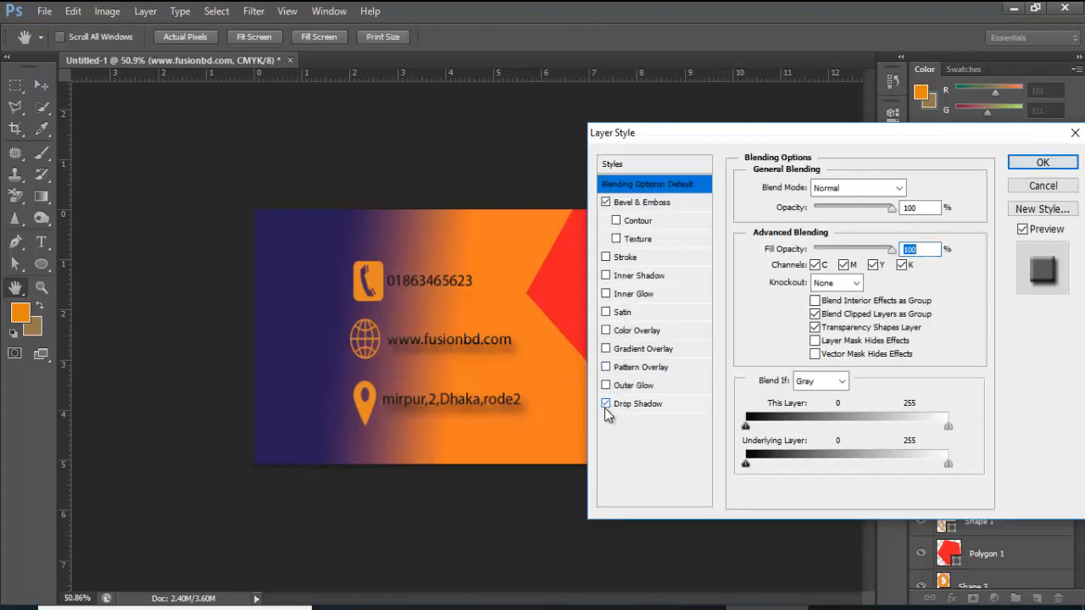
click(1059, 166)
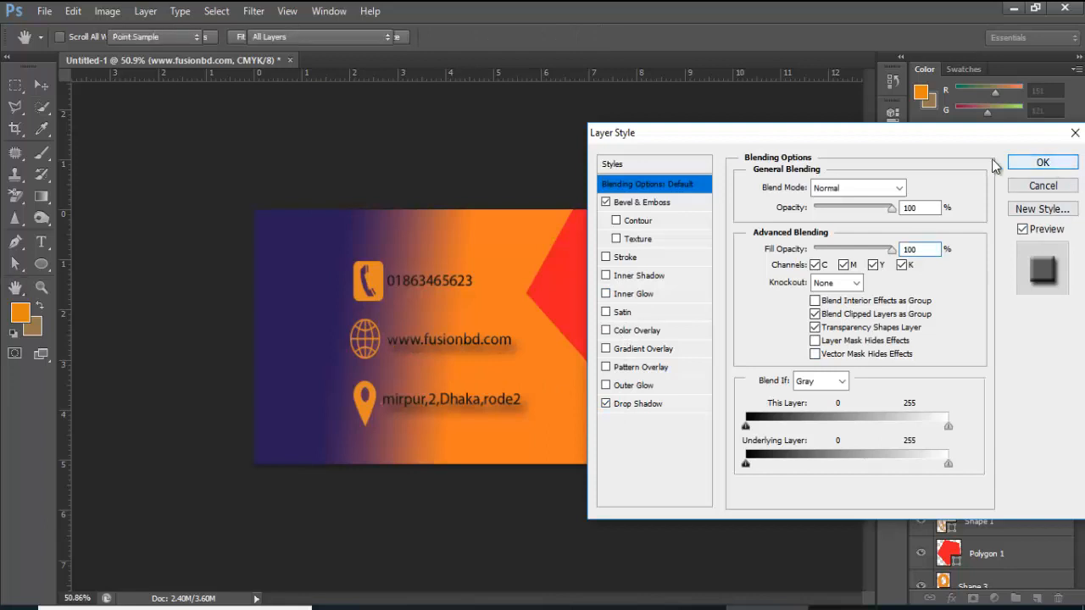
Give the phone number a drop shadow and Bevel & Emboss, then drag in frame.png
click(442, 279)
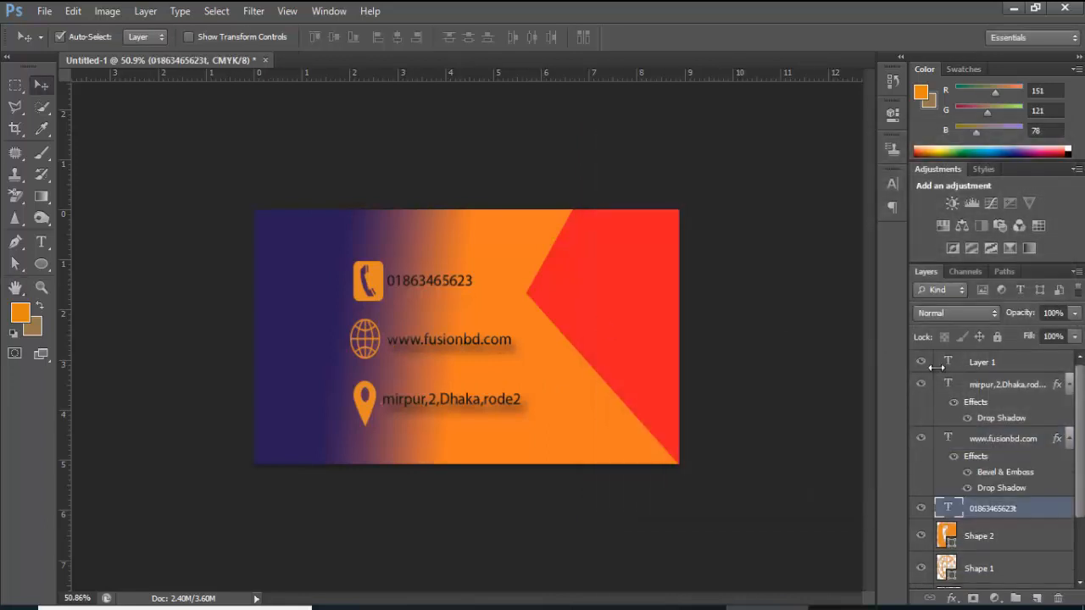
double_click(1025, 516)
double_click(1059, 518)
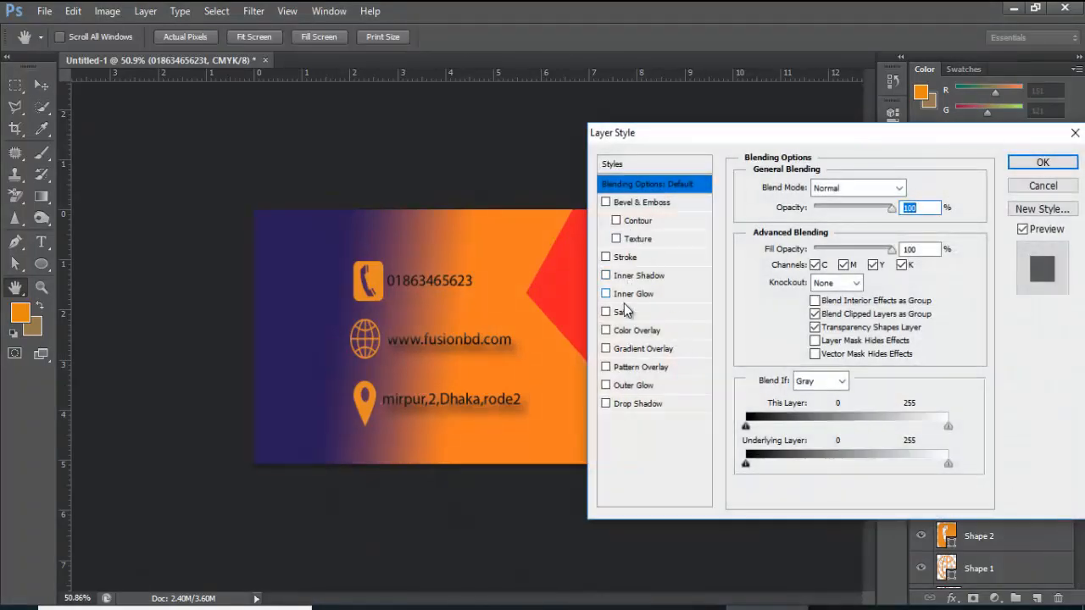
click(605, 258)
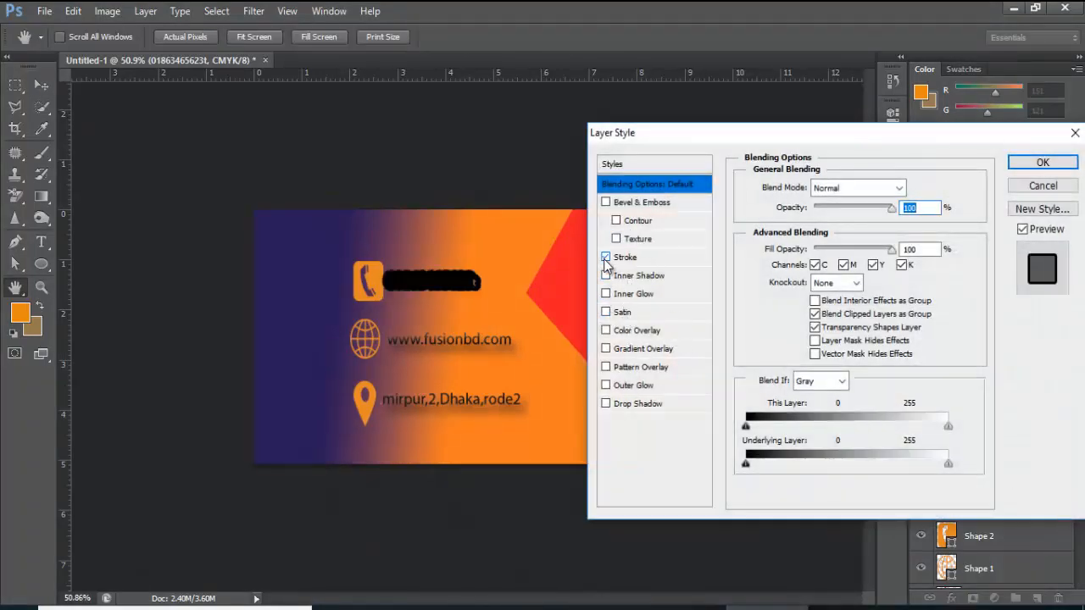
click(605, 258)
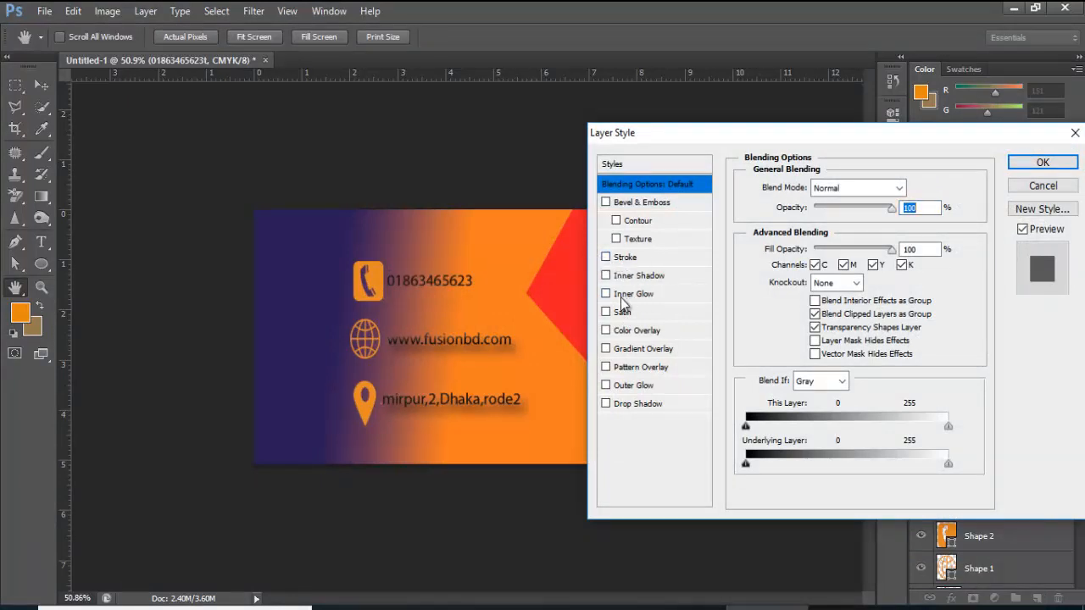
click(606, 404)
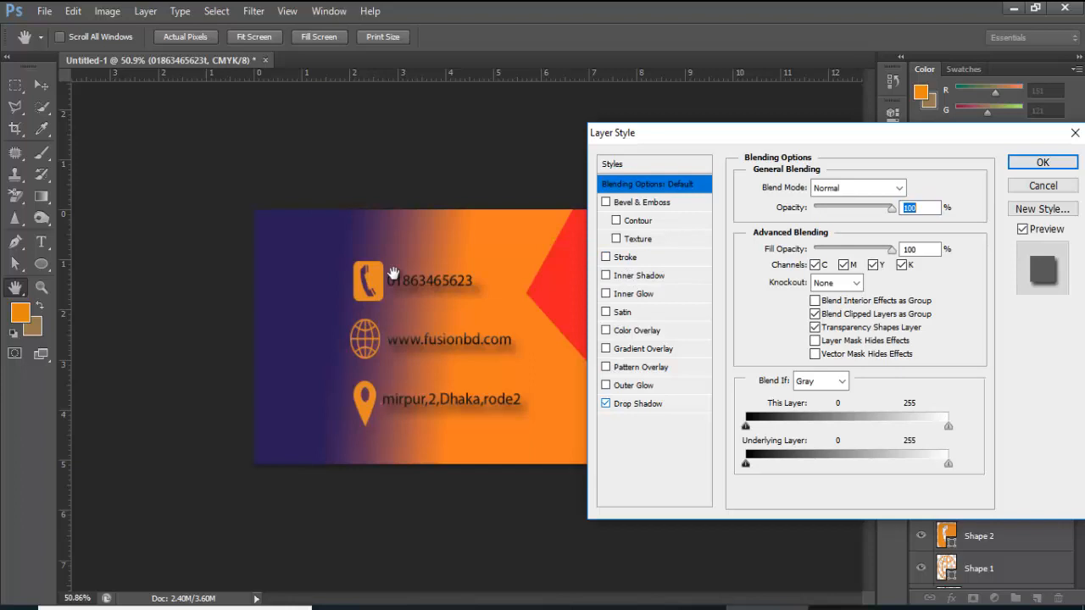
click(606, 202)
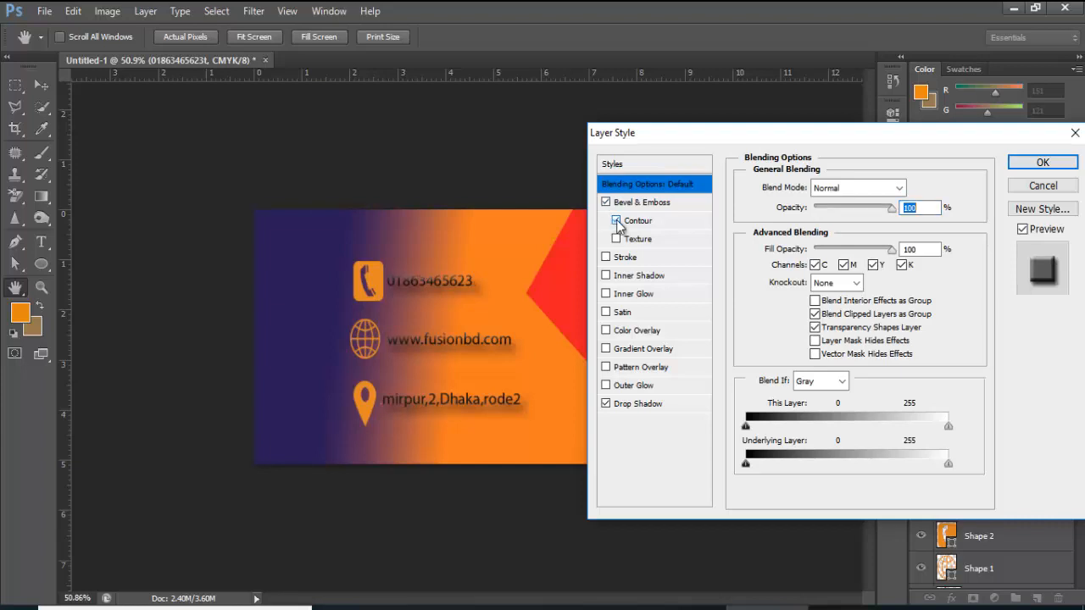
click(617, 221)
click(616, 221)
click(1042, 162)
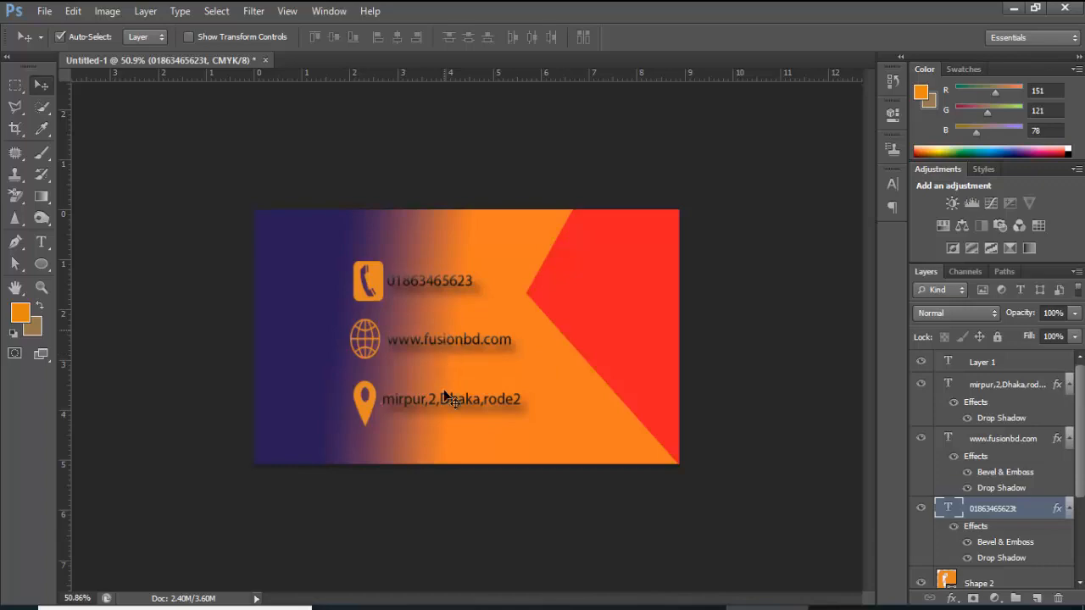
key(alt+Tab)
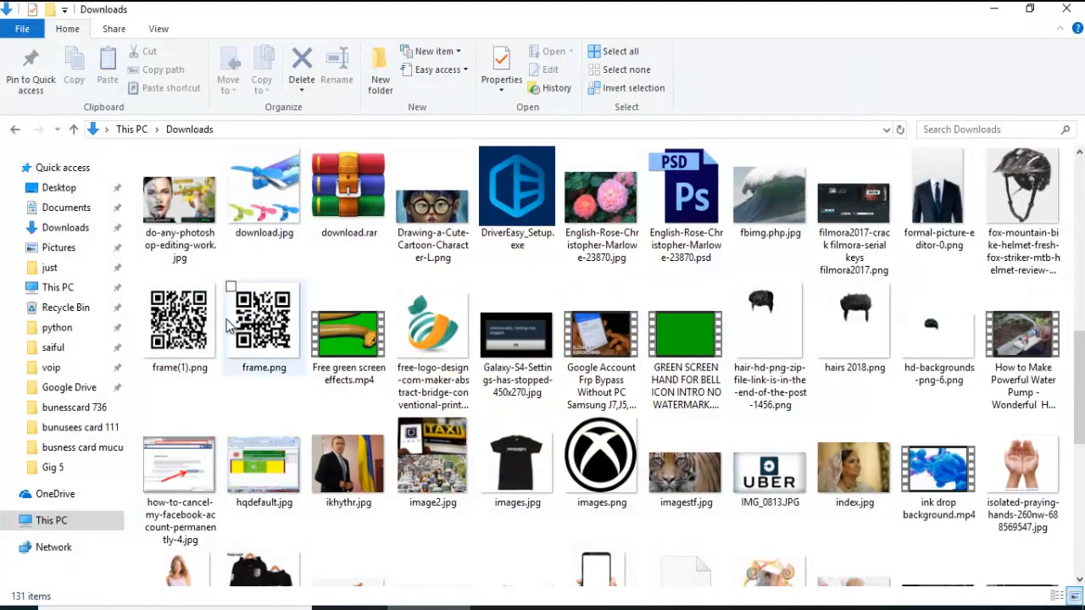
drag(264, 326, 480, 215)
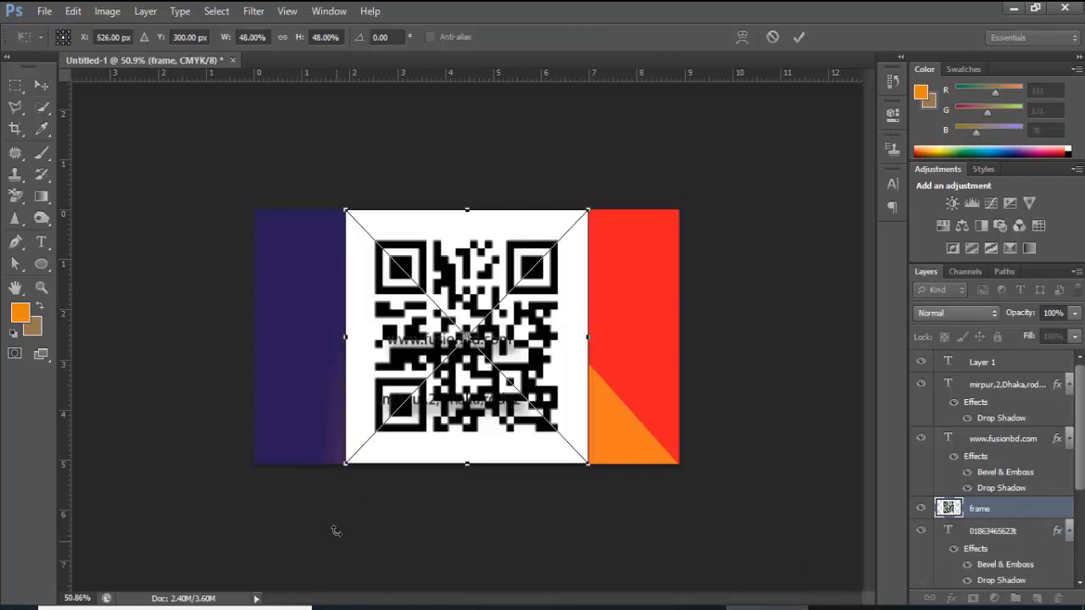
Shrink the frame.png QR code to a small square at the card's bottom edge
drag(347, 469, 508, 285)
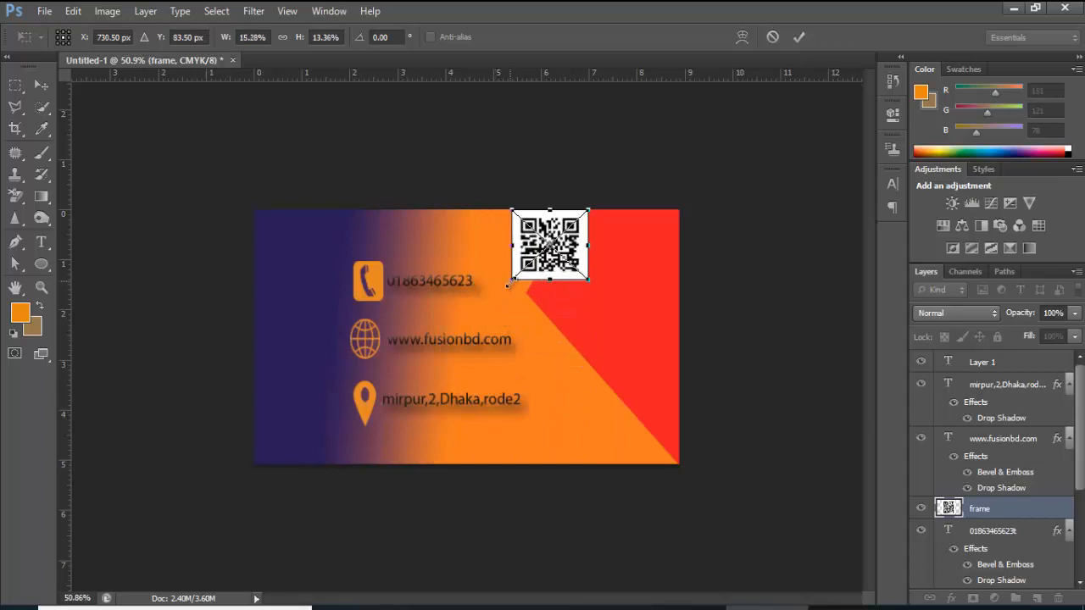
click(796, 37)
drag(560, 241, 586, 425)
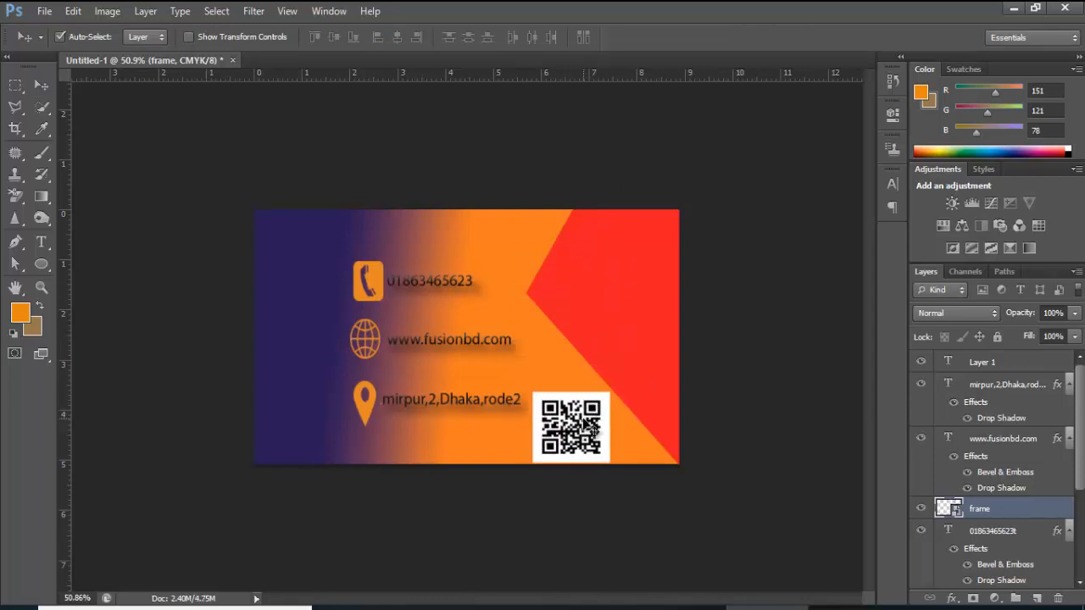
key(ctrl+t)
drag(609, 392, 600, 407)
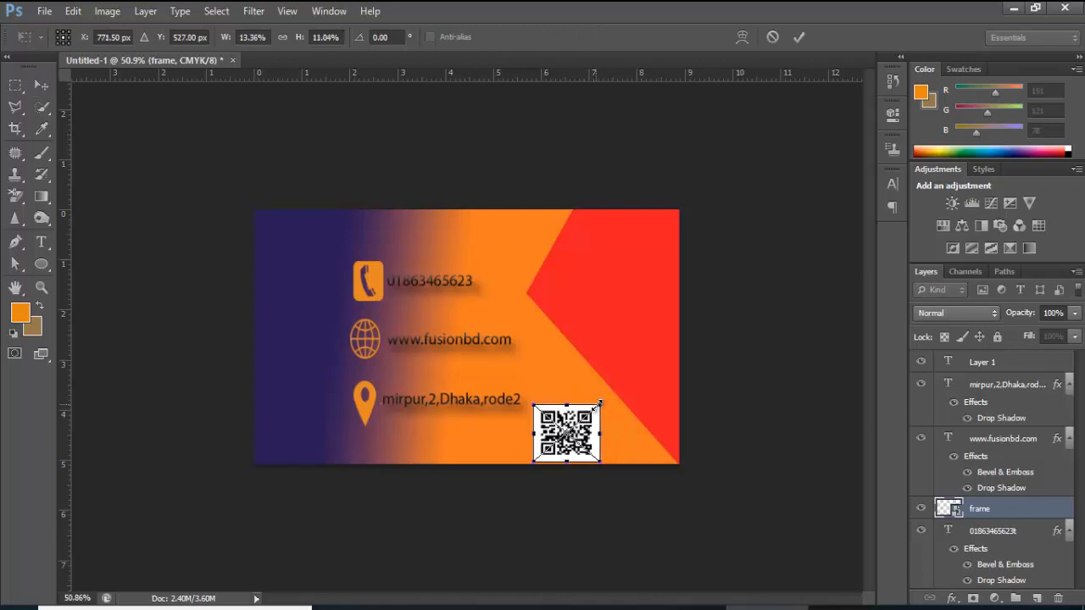
click(799, 37)
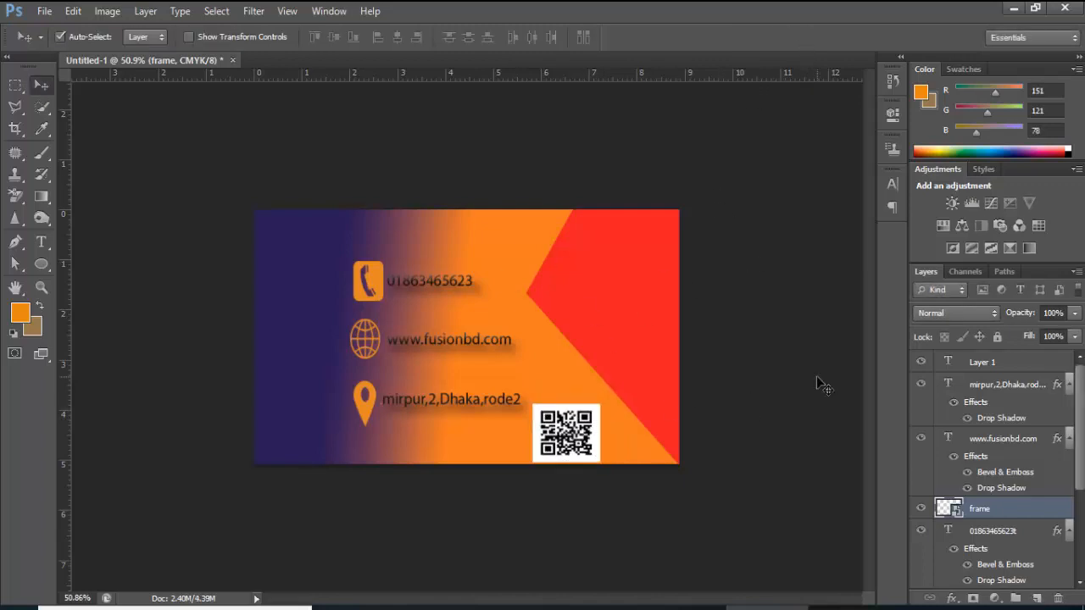
scroll(983, 424, down, 3)
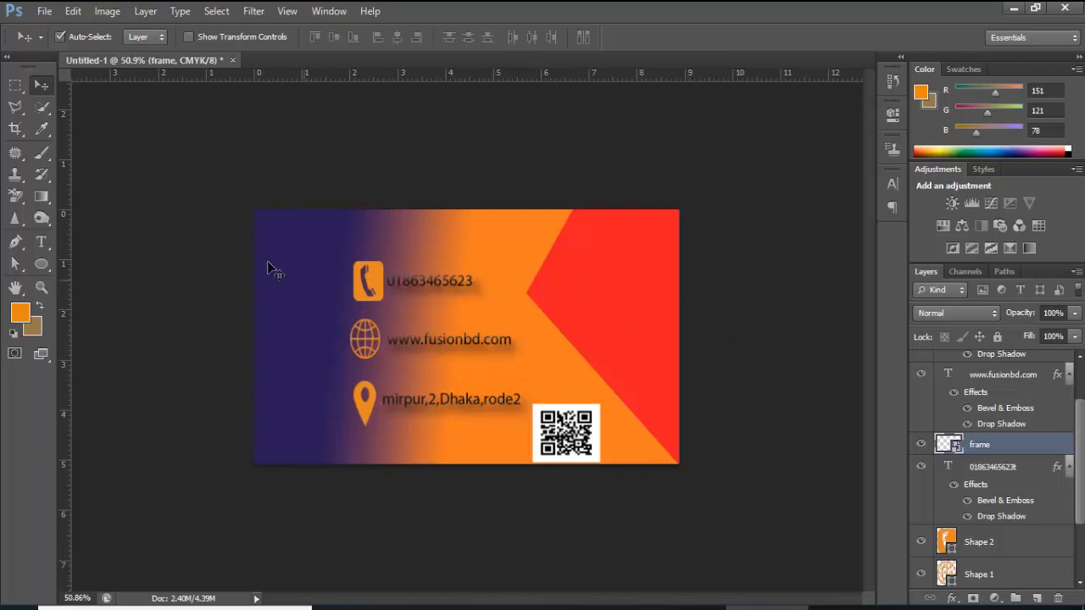
Draw an orange rounded-rectangle bar across the card's top-right corner
drag(46, 266, 78, 280)
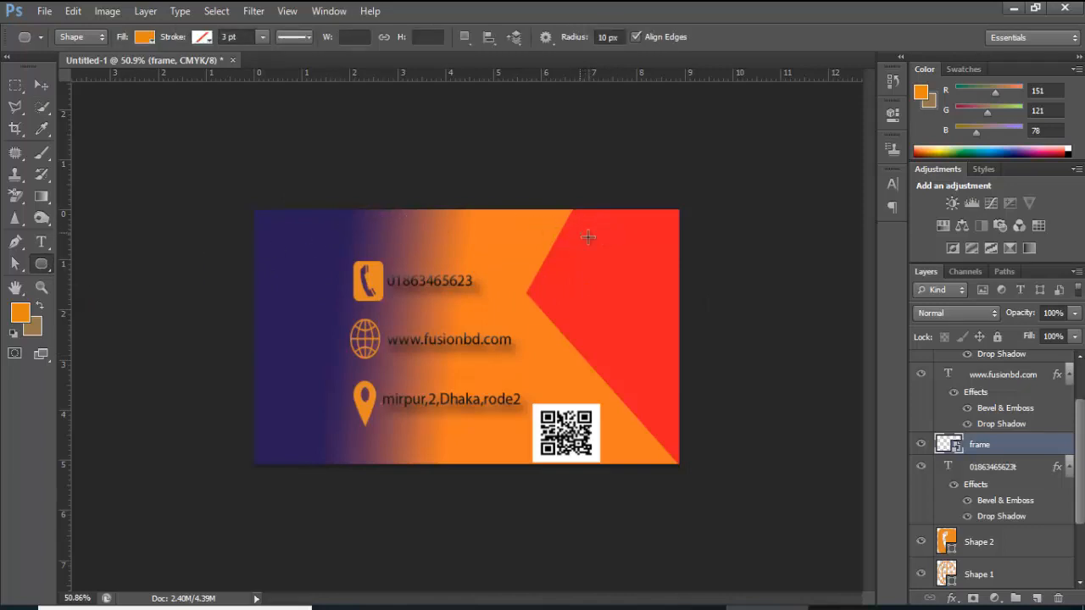
drag(580, 234, 679, 257)
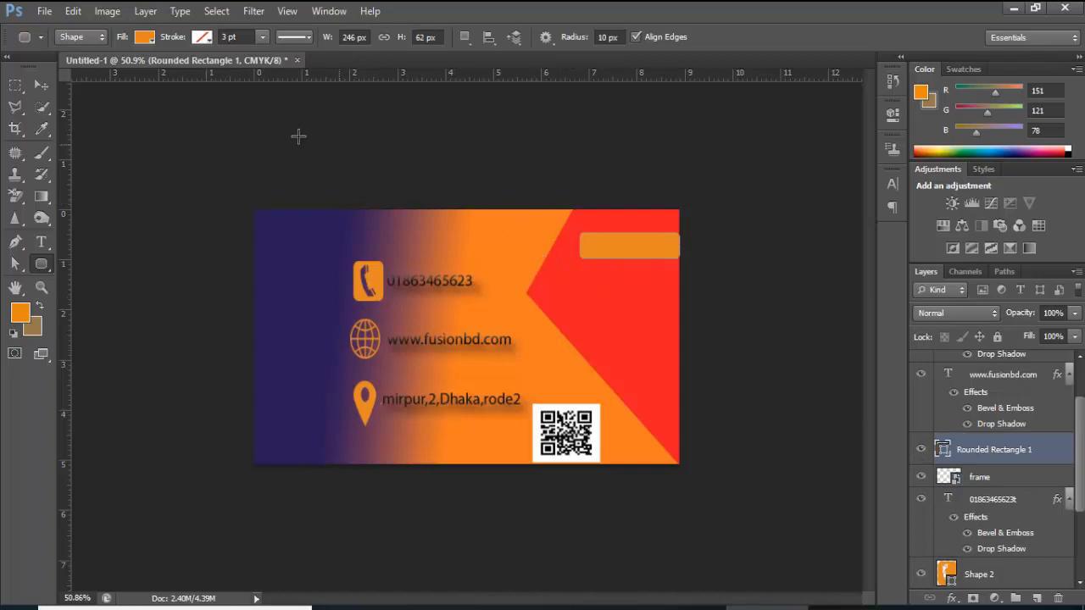
click(49, 247)
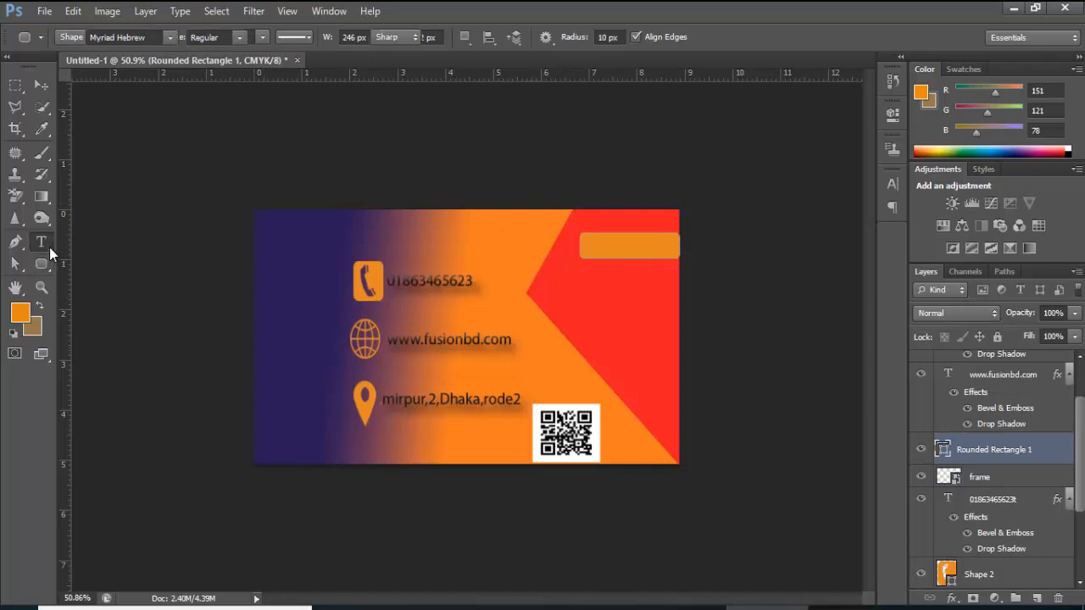
Start text boxes inside the orange bar with the Horizontal Type Tool
click(586, 238)
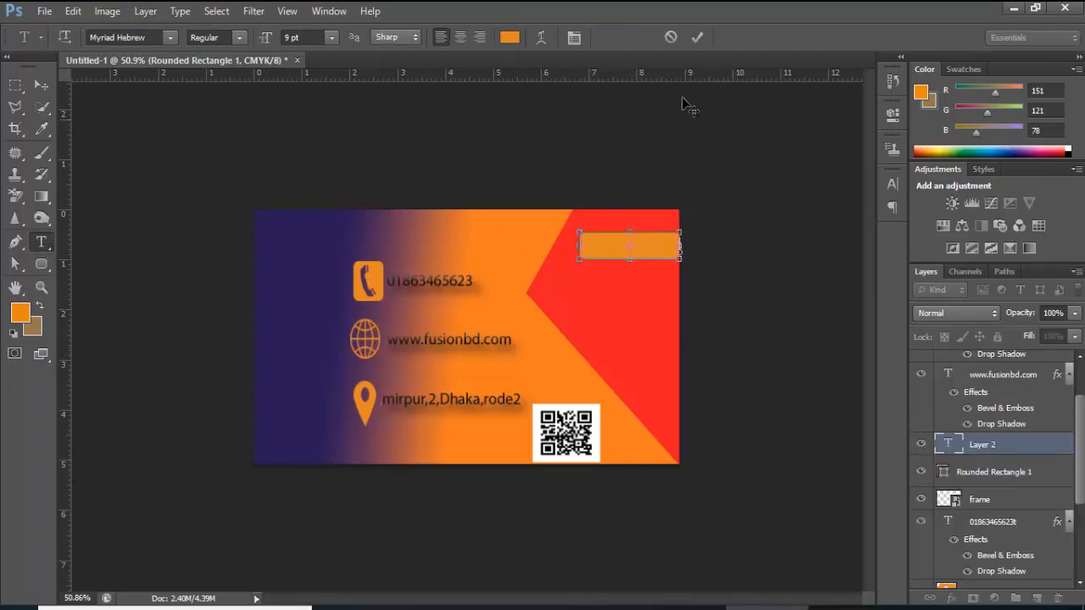
click(696, 38)
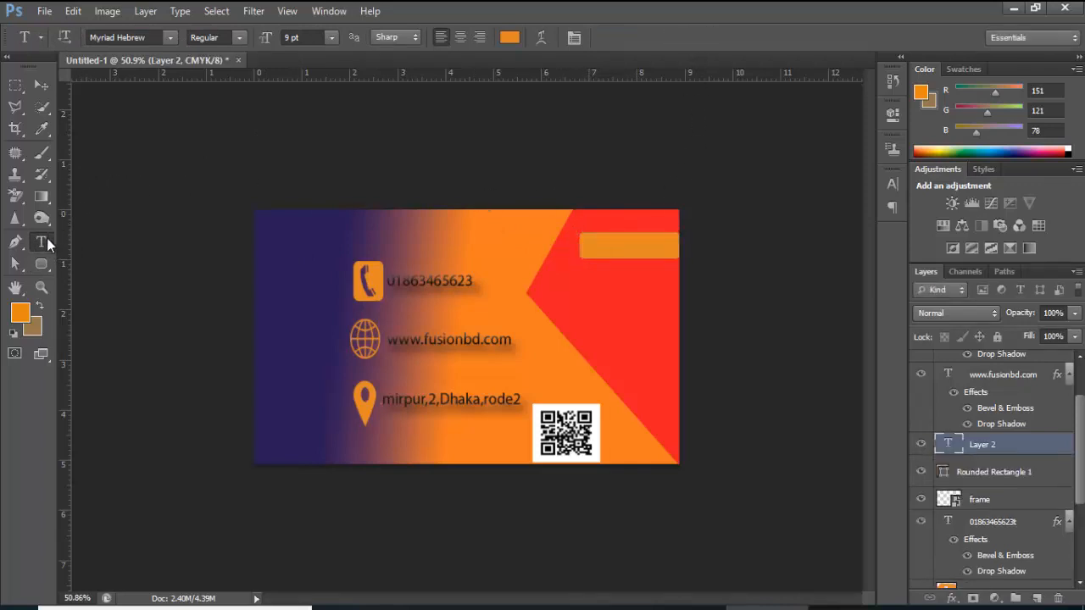
drag(47, 238, 87, 237)
click(613, 242)
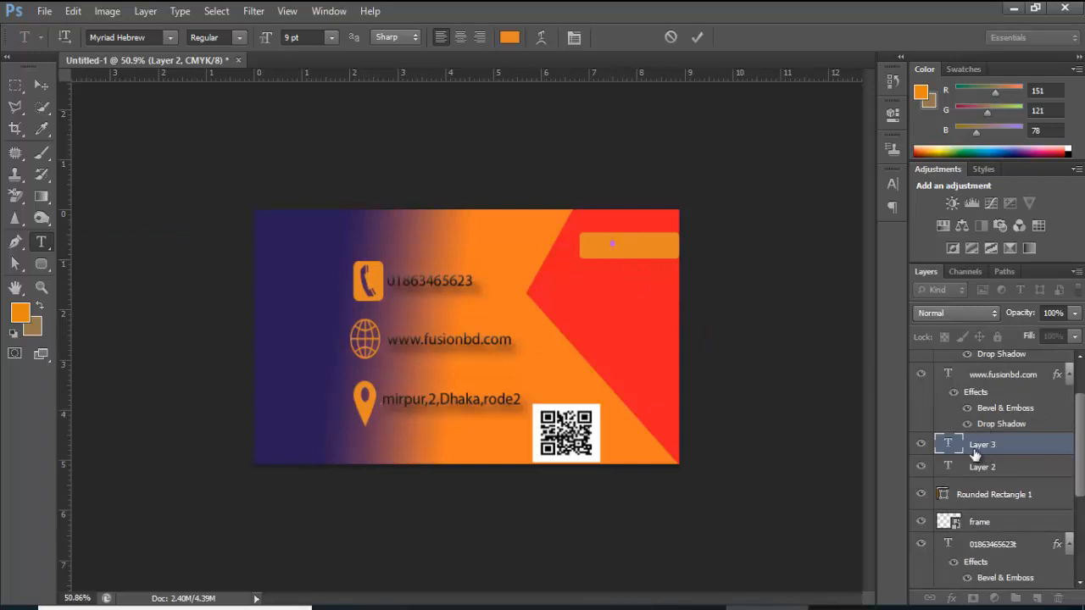
Move Layer 3 near the top of the stack, then start another text box on the orange bar and open the text colour picker
drag(997, 449, 1051, 361)
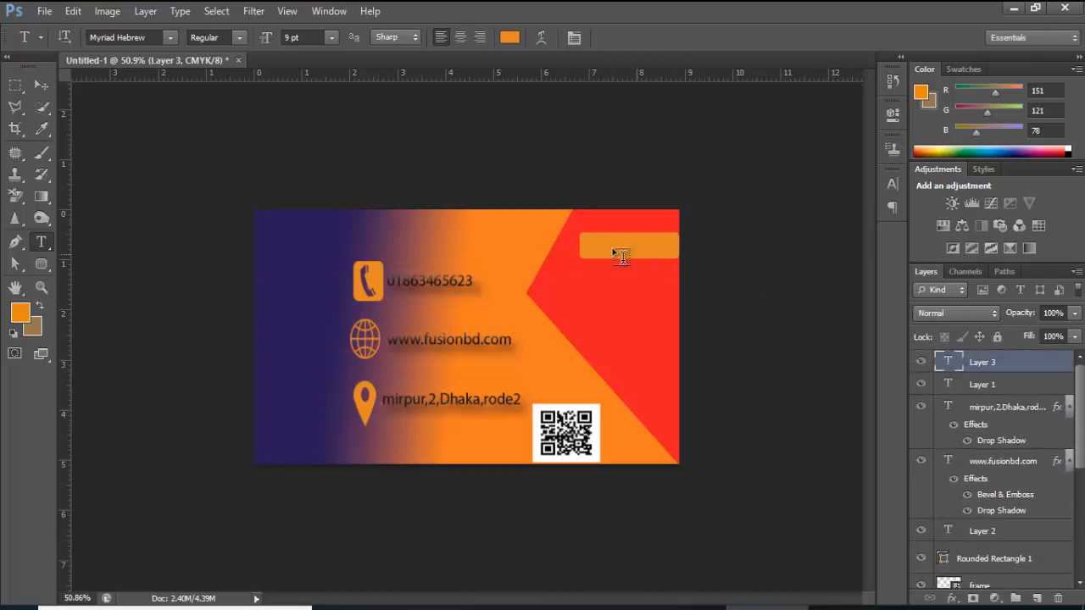
click(595, 240)
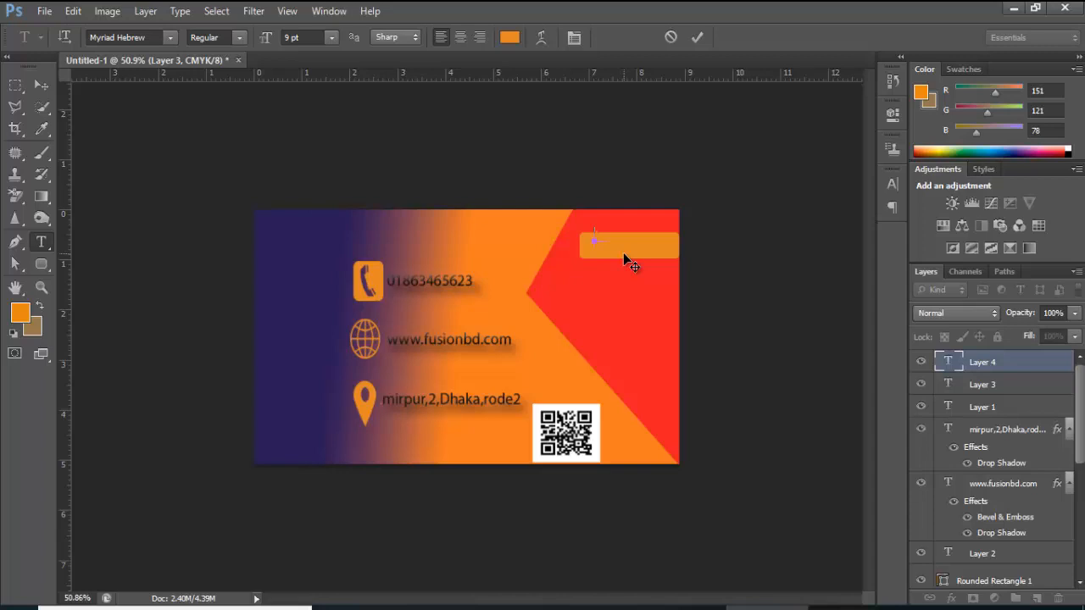
click(508, 38)
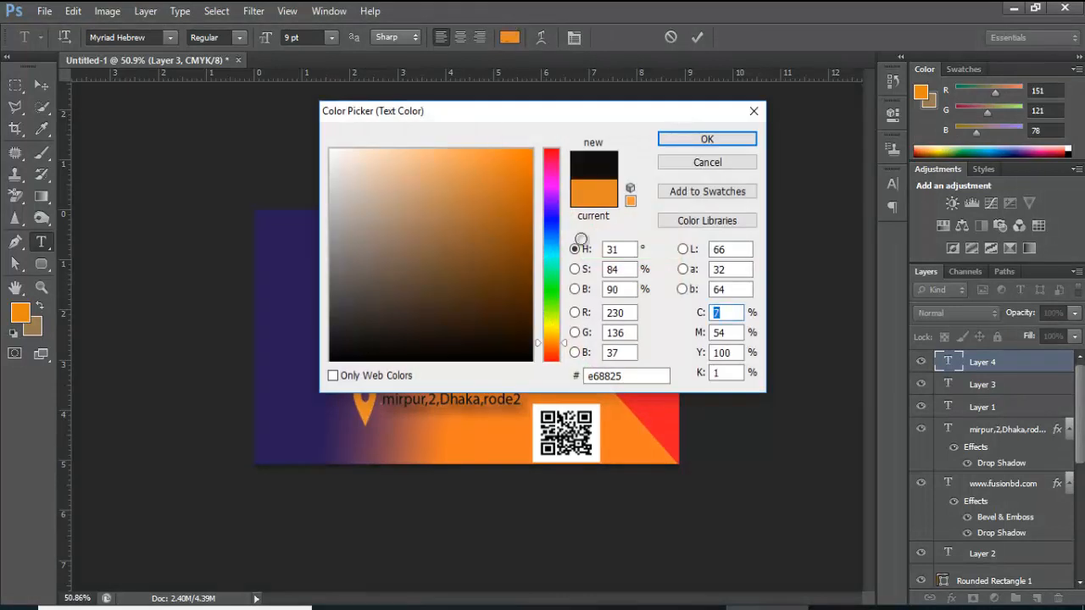
Pick black as the text colour, type the person's name with MD on a second line, and commit
click(682, 141)
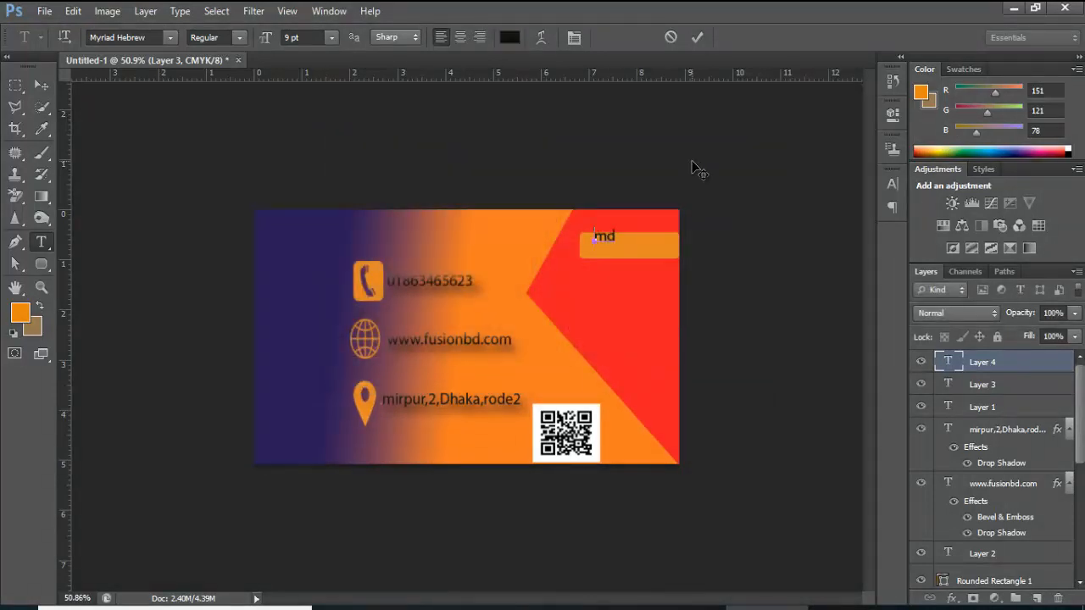
text(.R)
text(D)
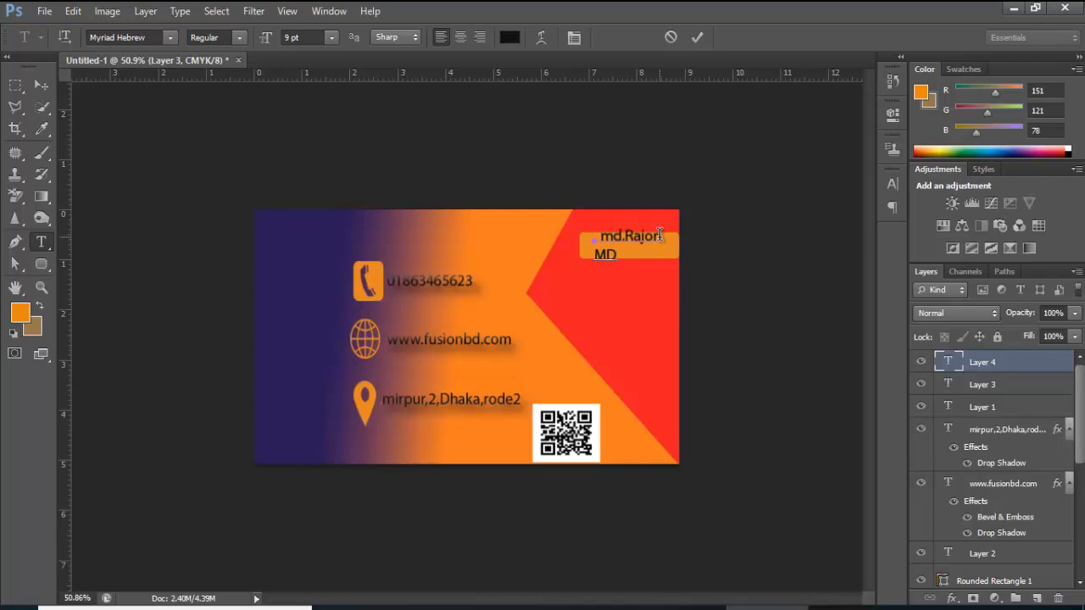
key(BackSpace)
click(660, 234)
text(sp)
click(700, 37)
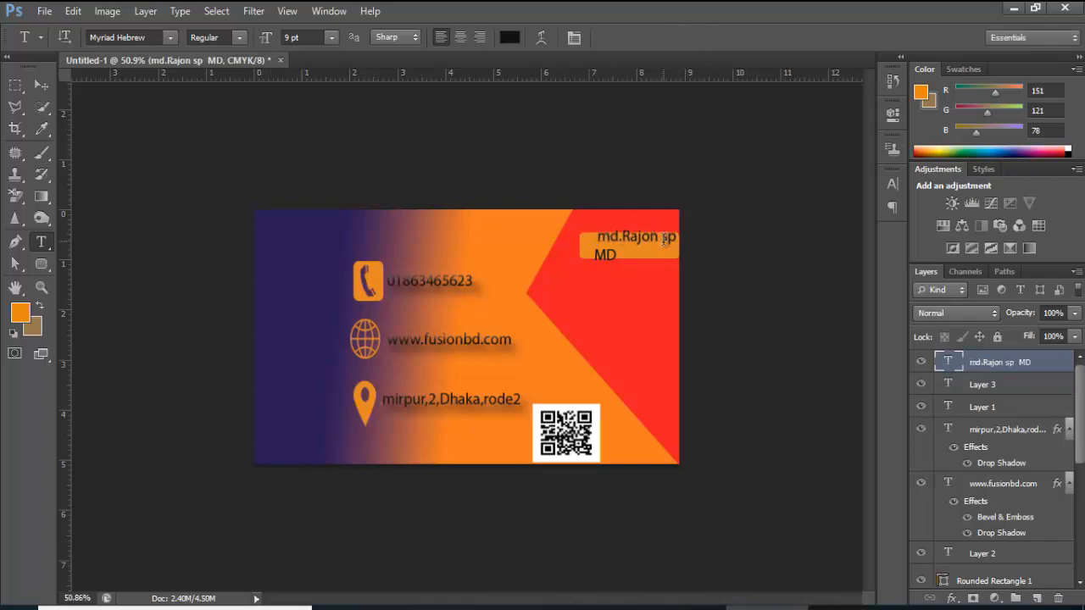
Nudge the name label slightly left and resize the MD title line to 6 pt
click(39, 85)
drag(626, 244, 617, 247)
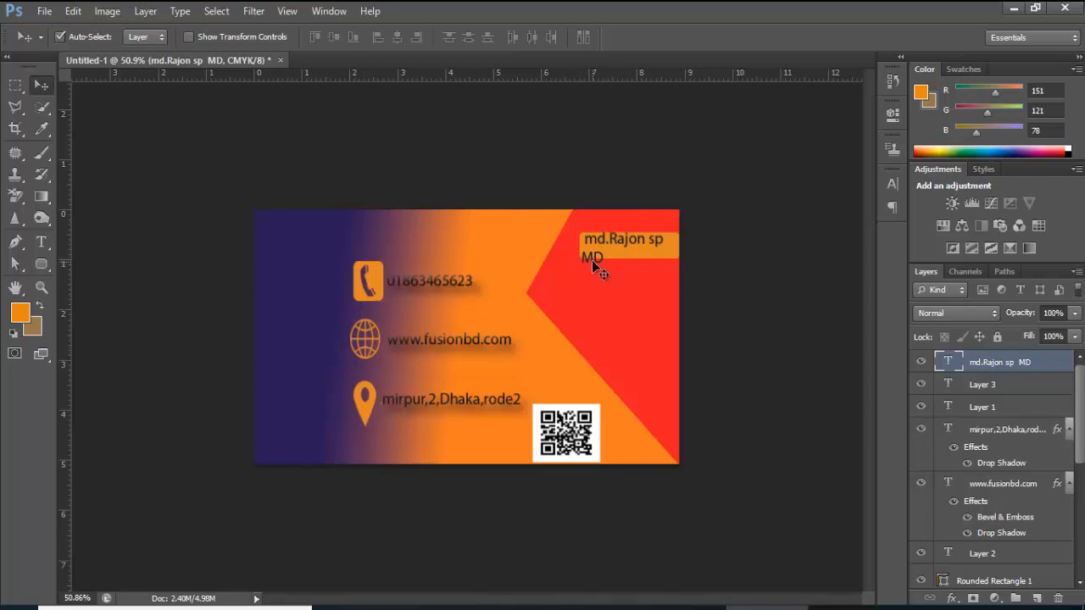
click(43, 241)
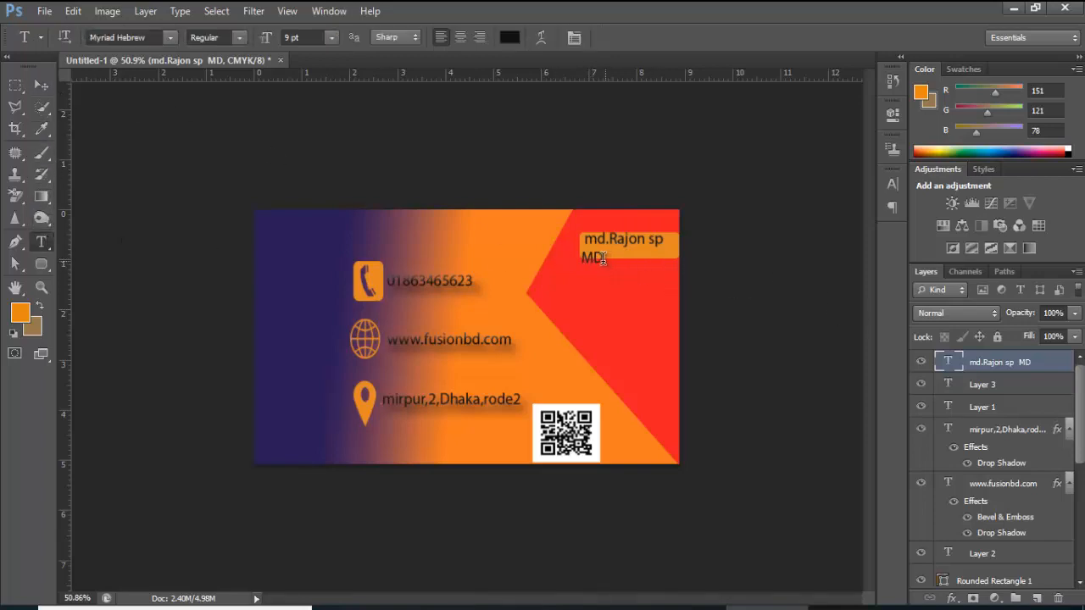
drag(603, 259, 593, 260)
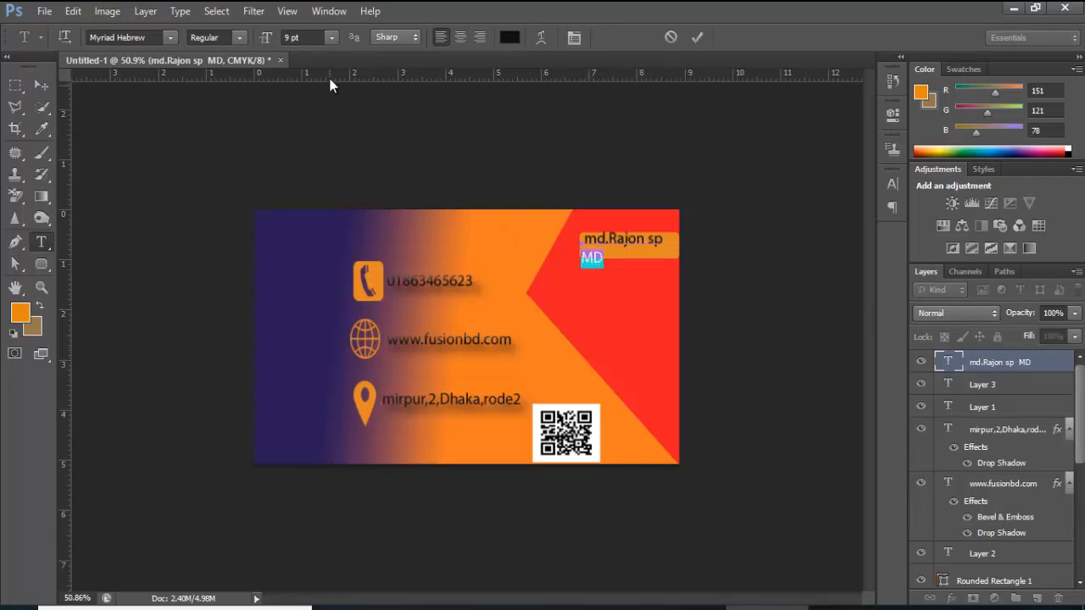
click(330, 44)
click(312, 81)
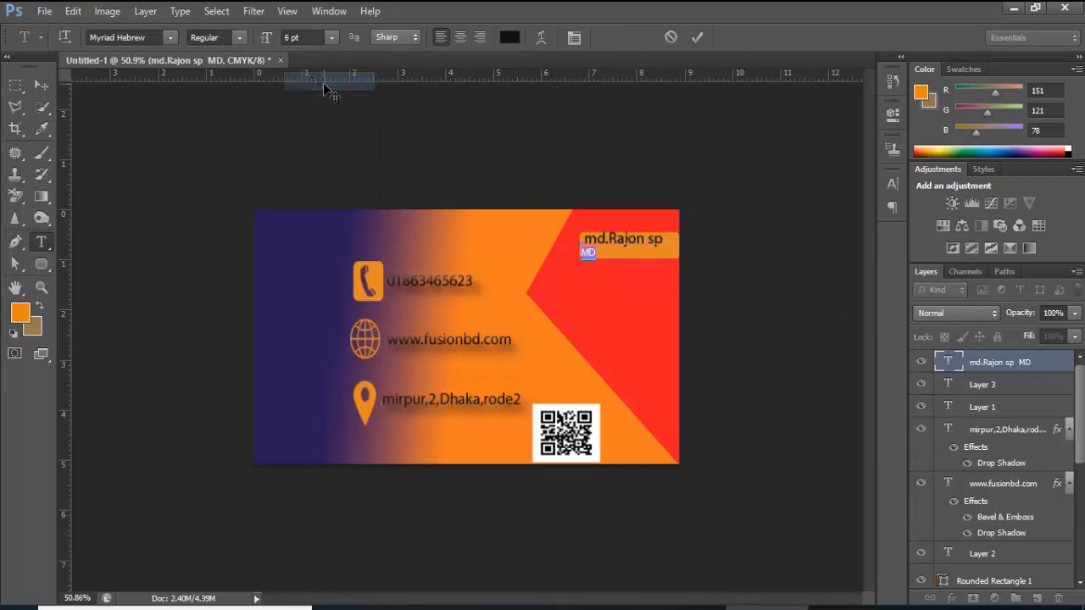
click(697, 37)
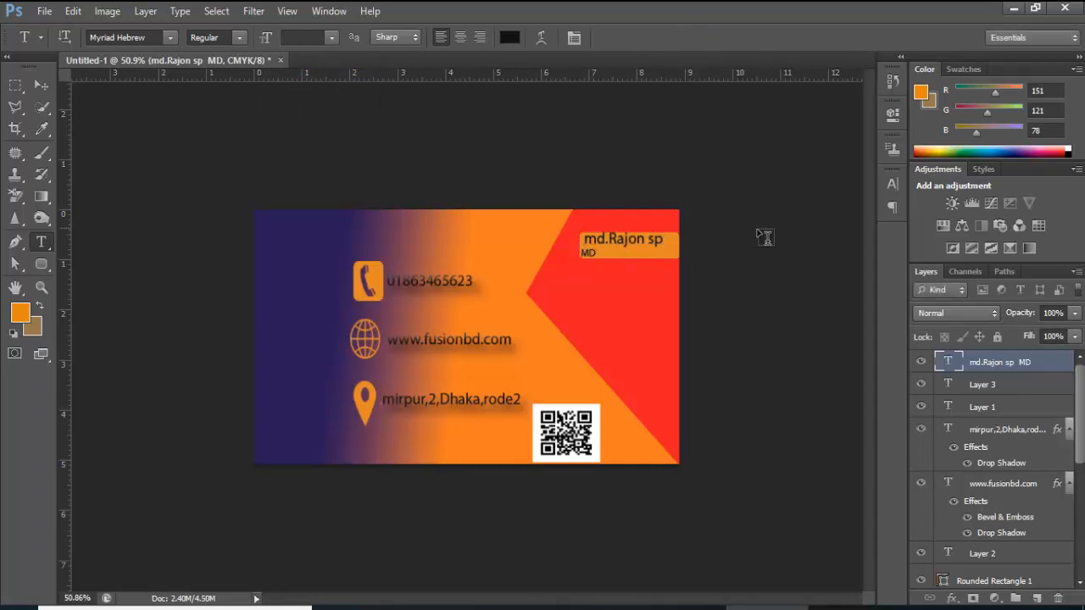